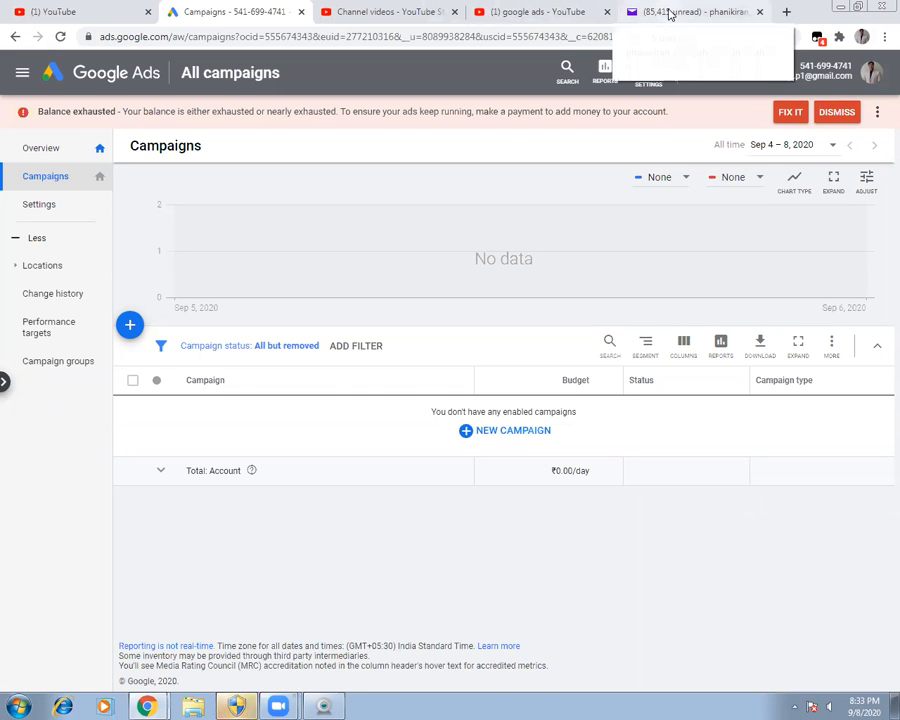
Switch to the Yahoo Mail inbox and close the Doodly display ad beside the message list.
left_click(670, 13)
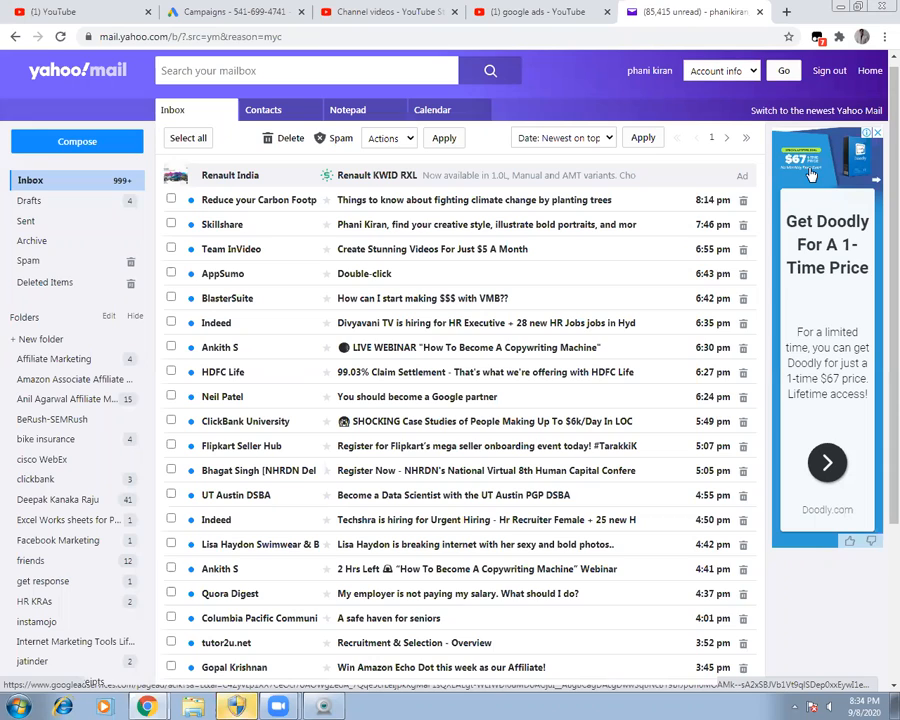
left_click(878, 136)
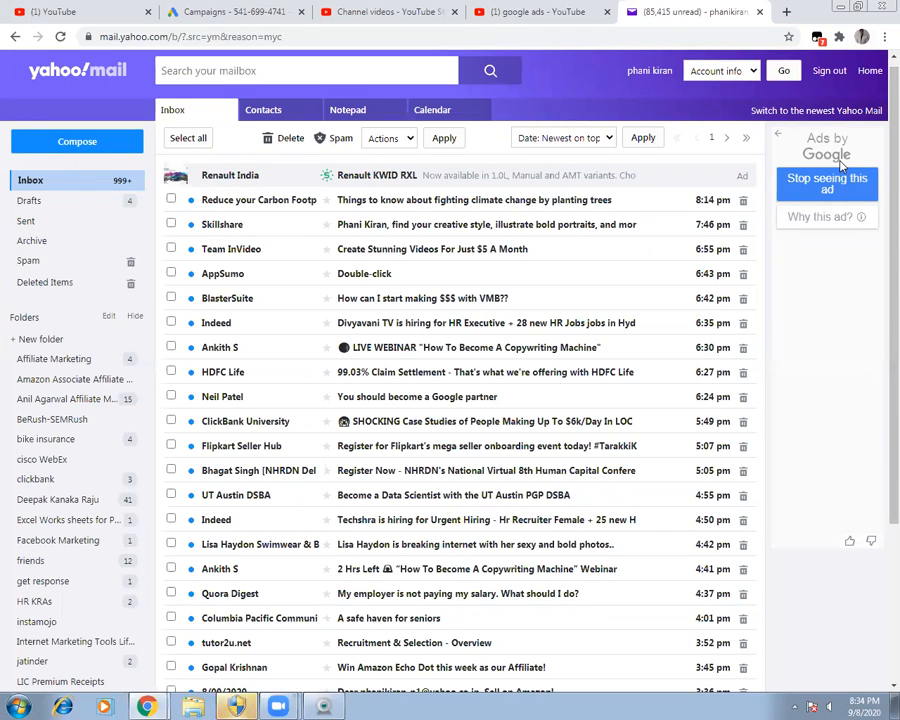
Examine the YouTube results for "google ads", including the sponsored entry, dismissing the Outbyte PC Repair notification.
left_click(530, 9)
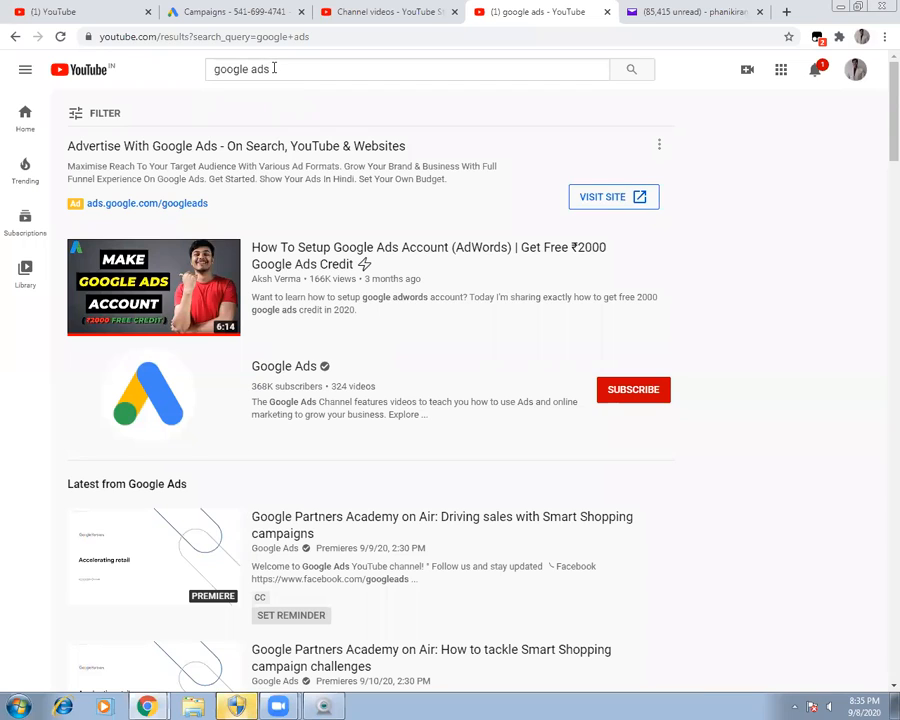
left_click(272, 68)
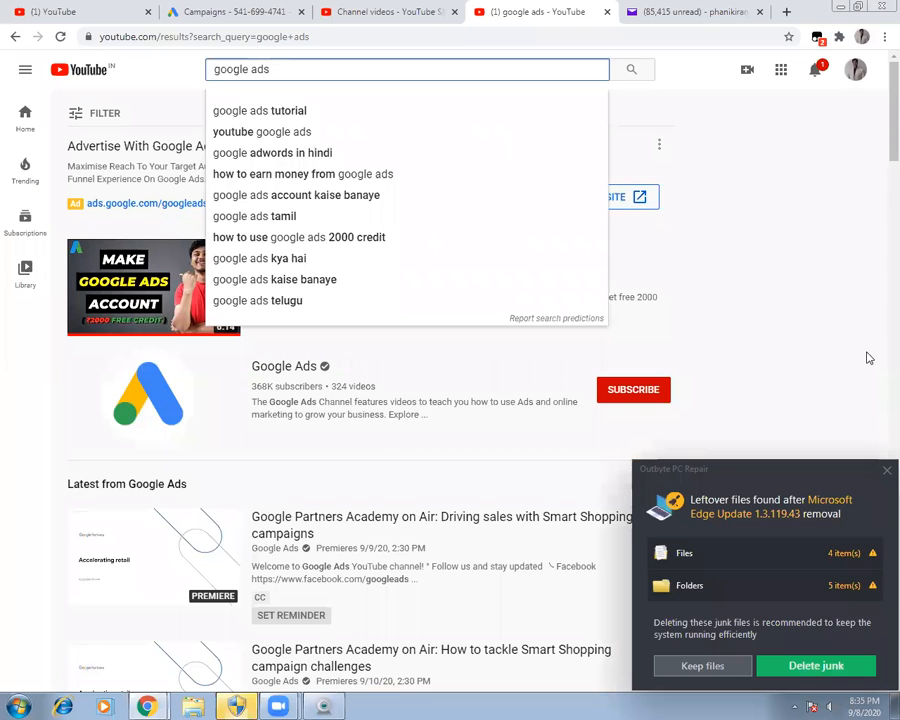
left_click(886, 470)
left_click(815, 284)
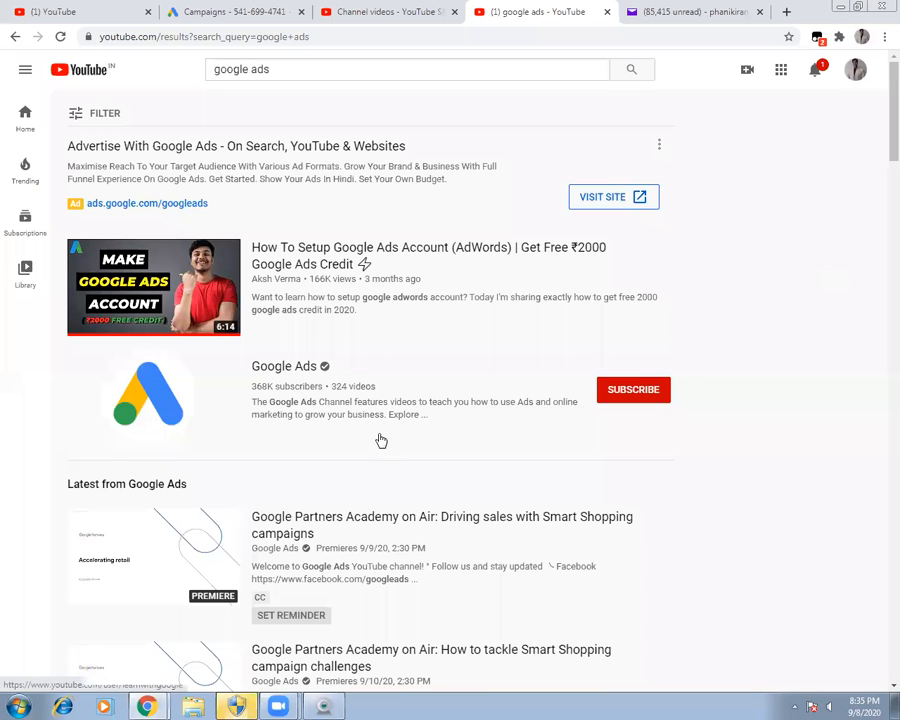
scroll(879, 146, "down", 5)
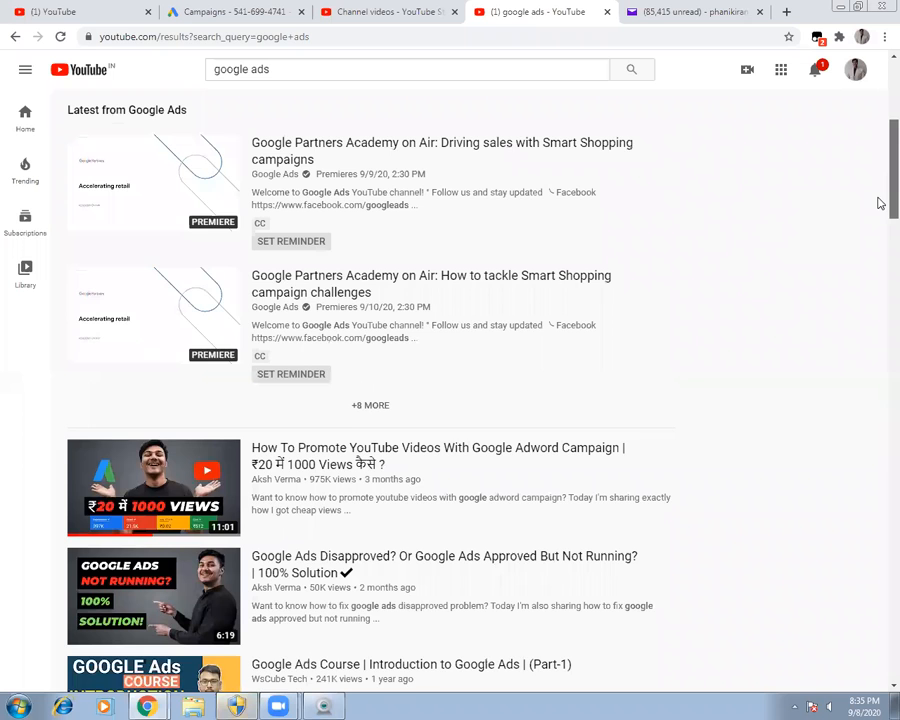
scroll(876, 224, "up", 5)
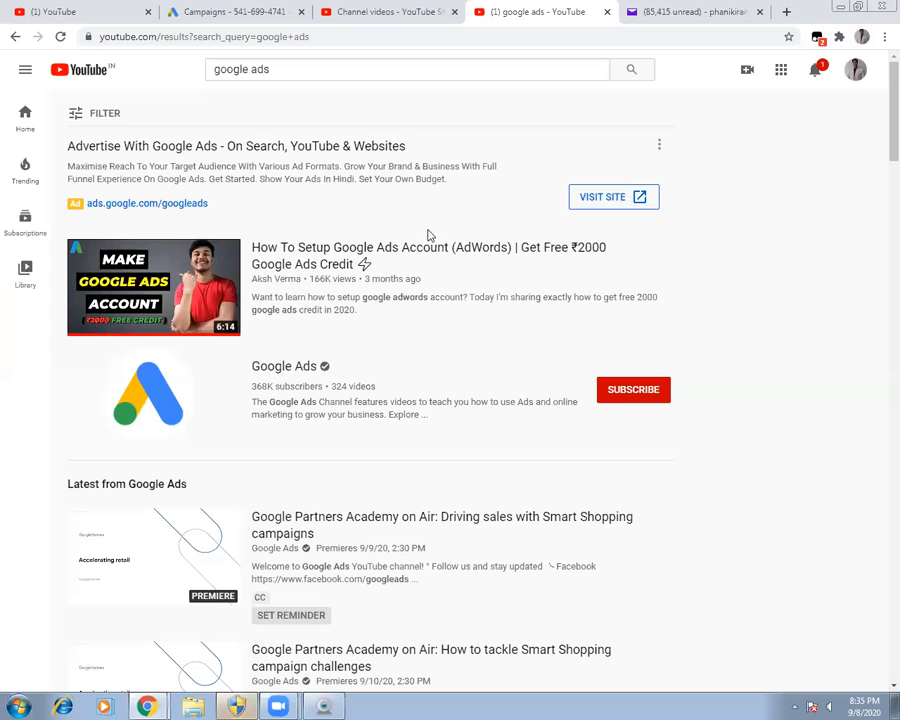
mouse_move(474, 265)
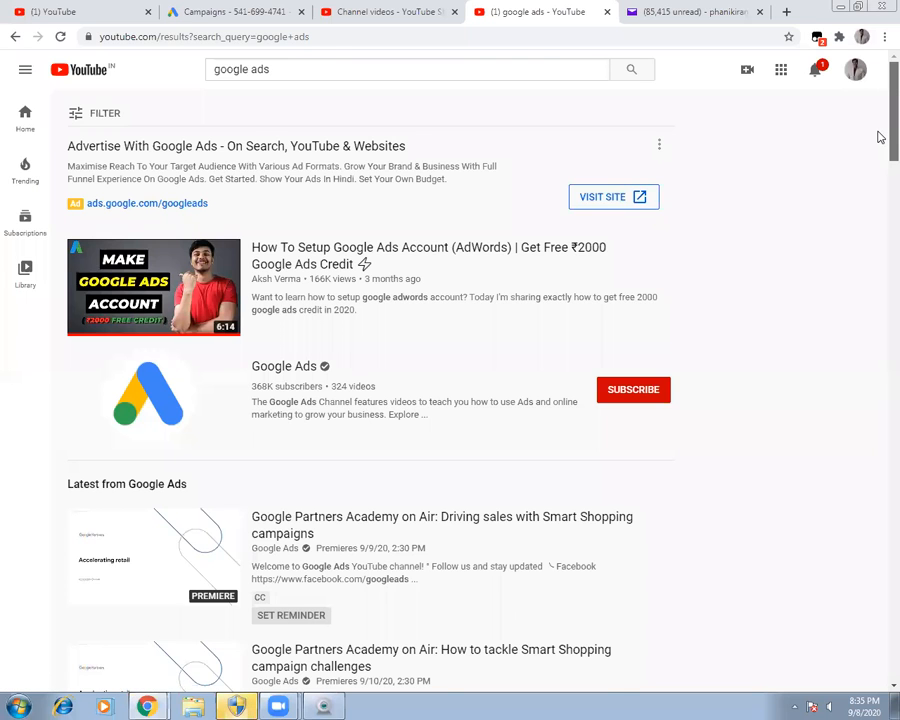
scroll(876, 150, "down", 3)
scroll(876, 190, "down", 5)
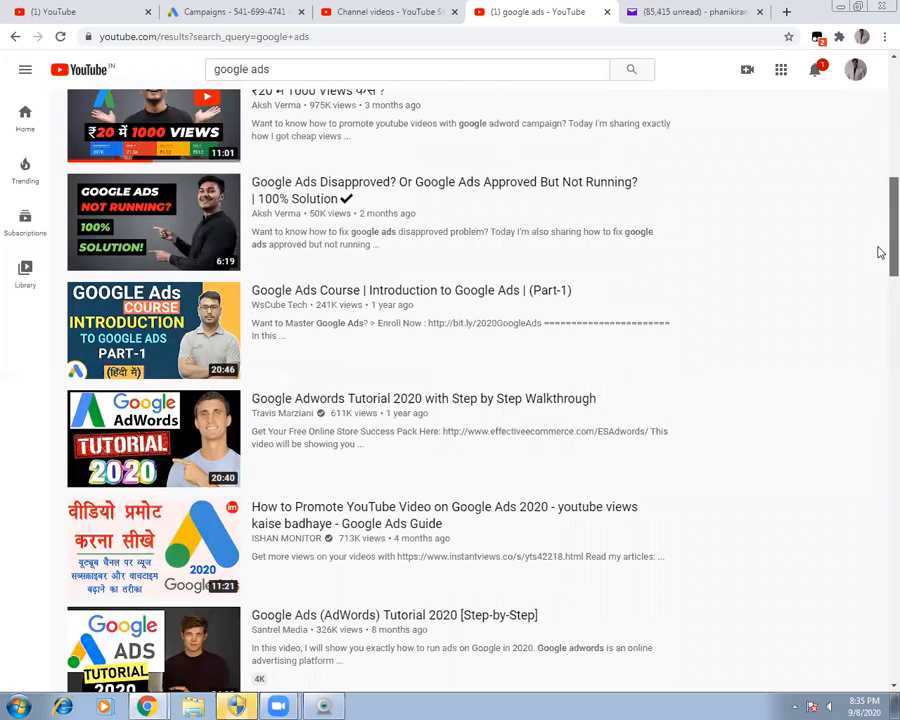
scroll(879, 235, "up", 8)
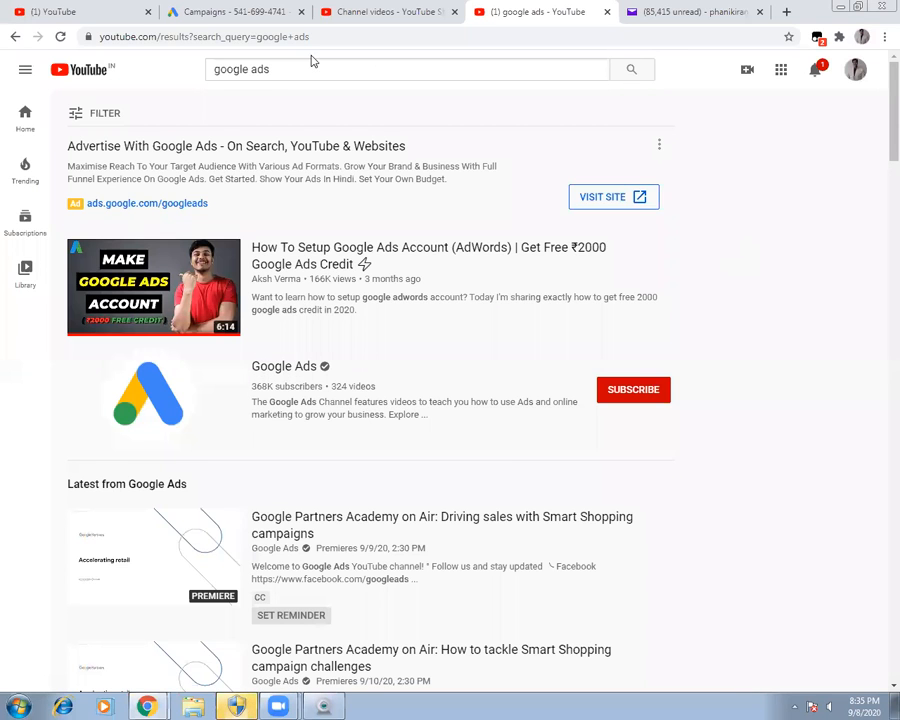
Clear the "google ads" query on YouTube, switch to YouTube Studio and close the search results page.
left_click_drag(279, 69, 205, 71)
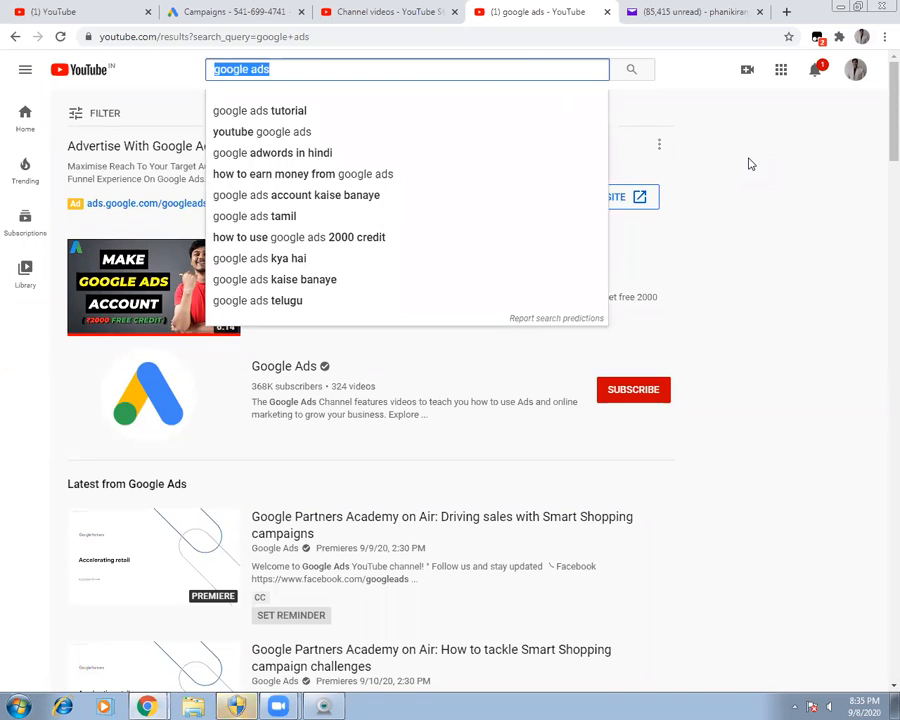
key("BackSpace")
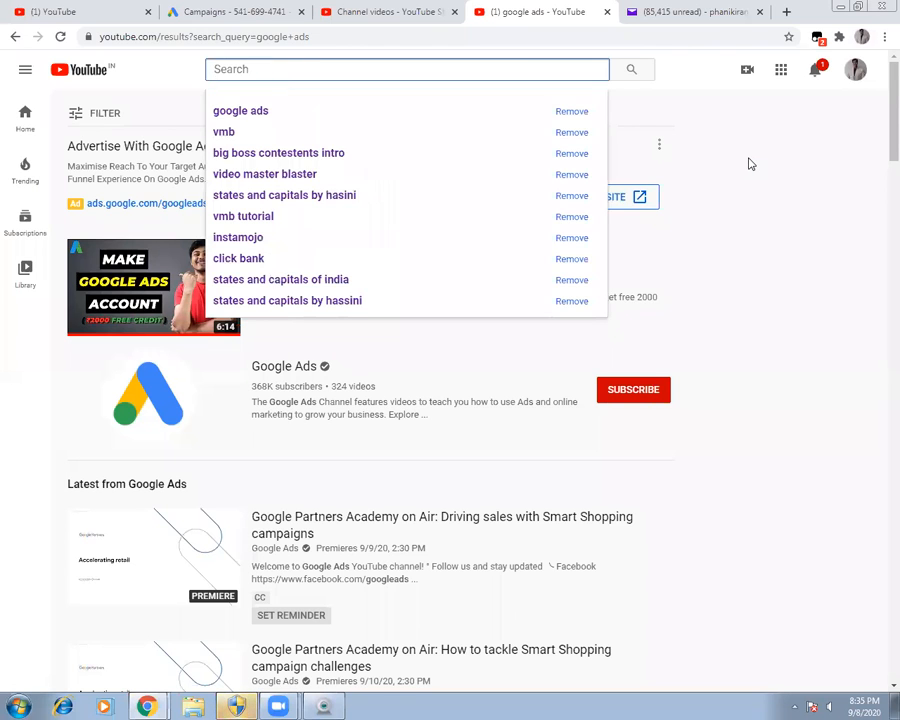
left_click(400, 12)
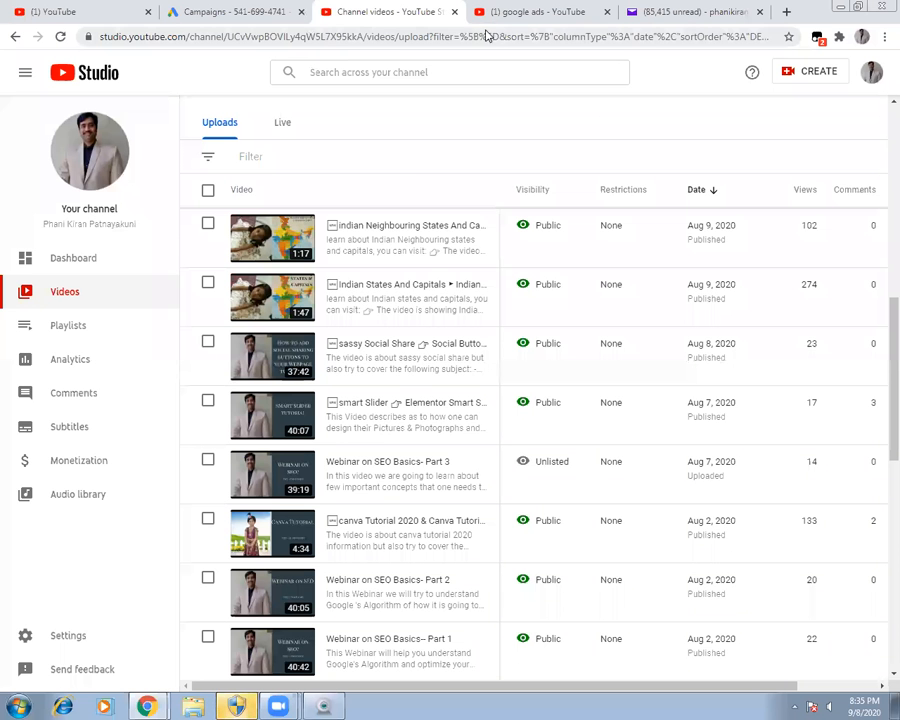
left_click(605, 12)
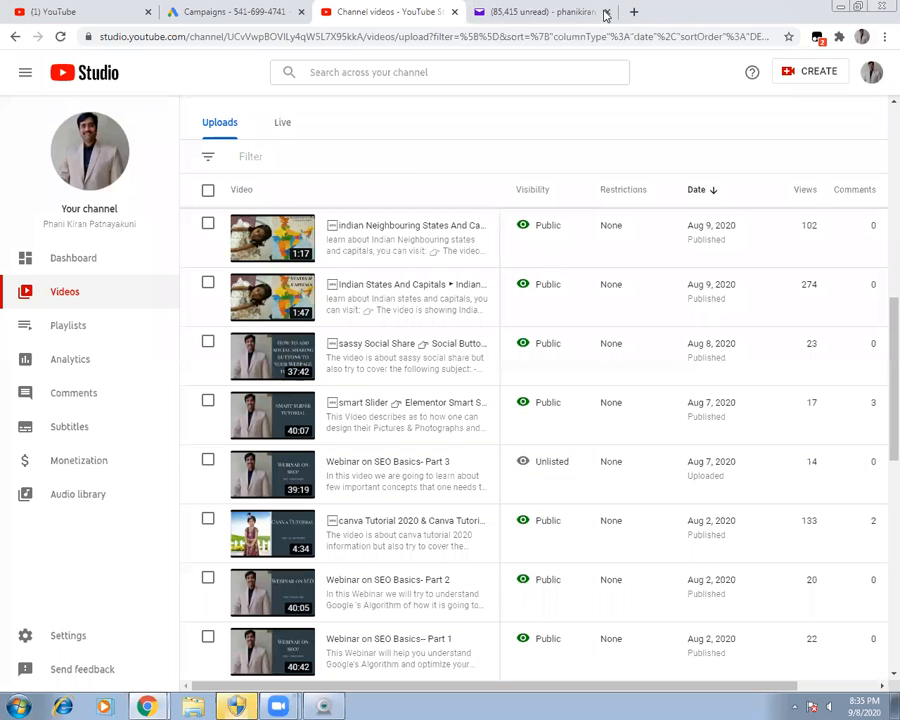
Open youtube.com in a new browser tab and look over the recommended videos on its home page.
left_click(634, 14)
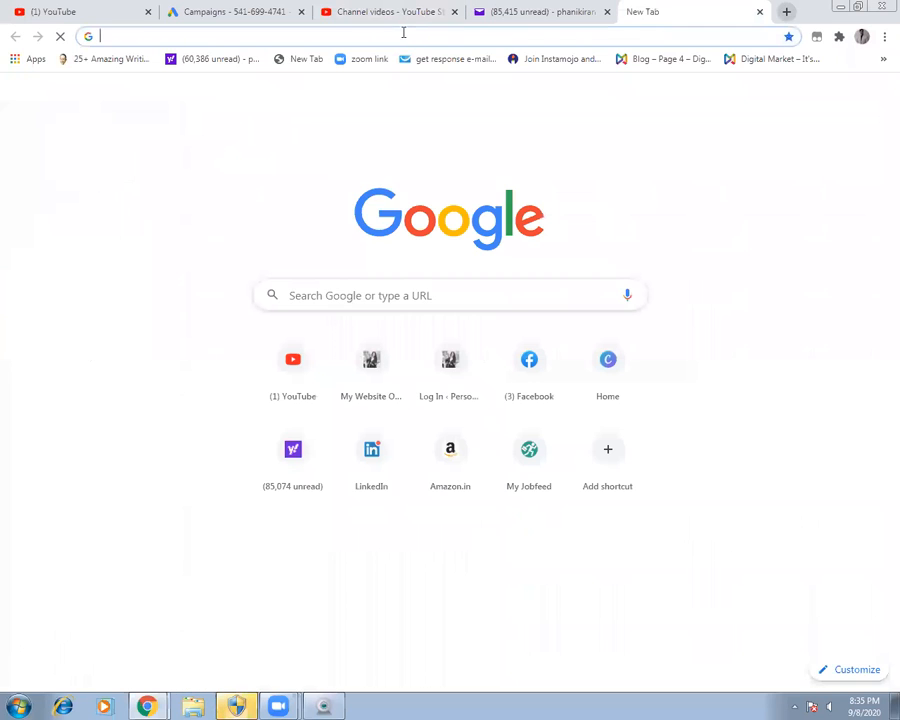
left_click(402, 33)
type("youtu")
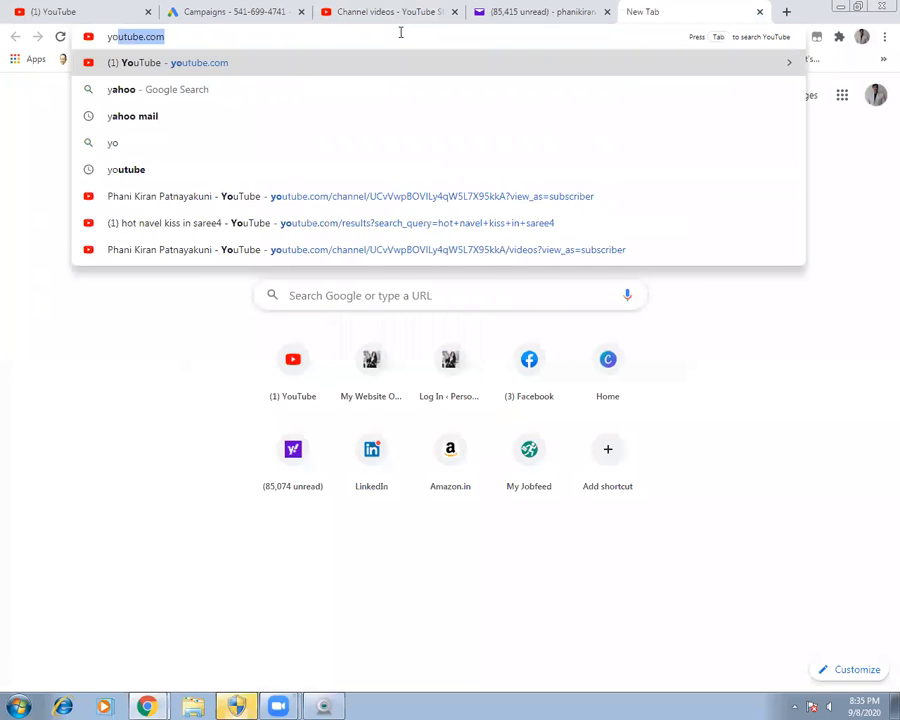
type("be")
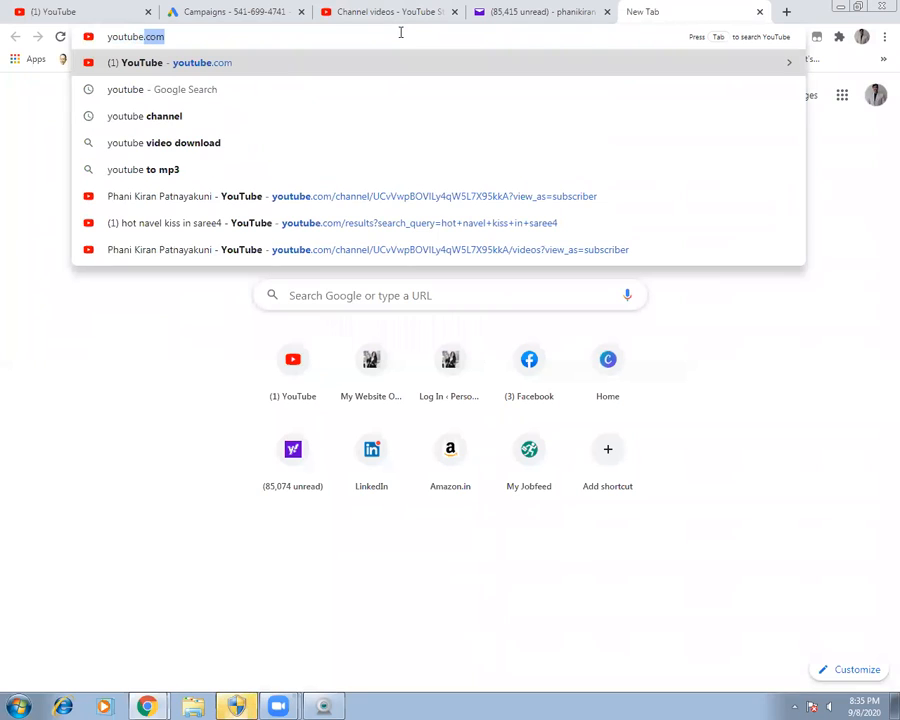
key("Return")
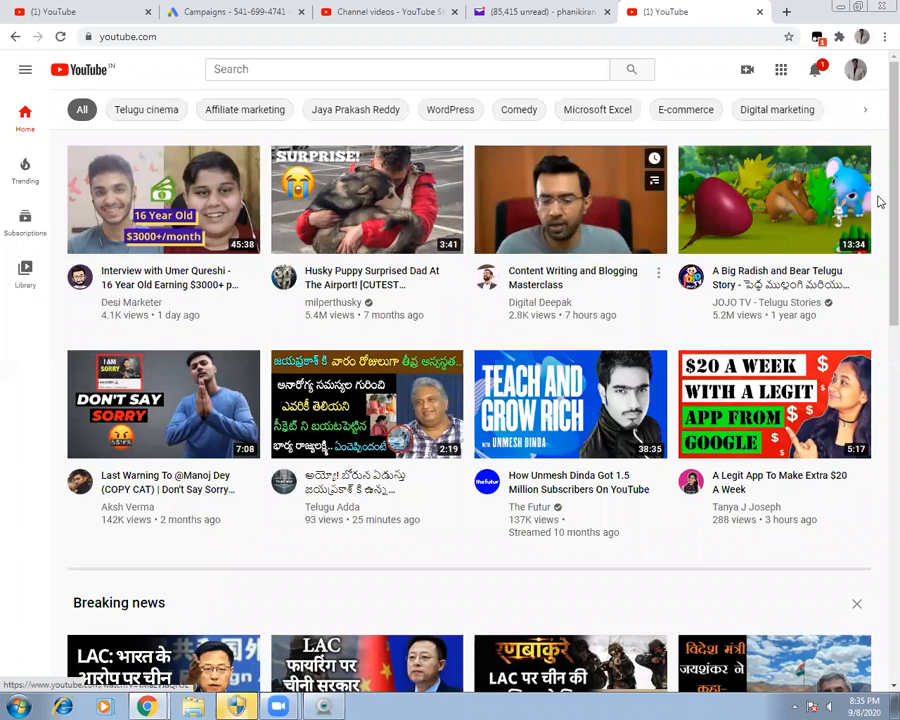
scroll(878, 250, "down", 3)
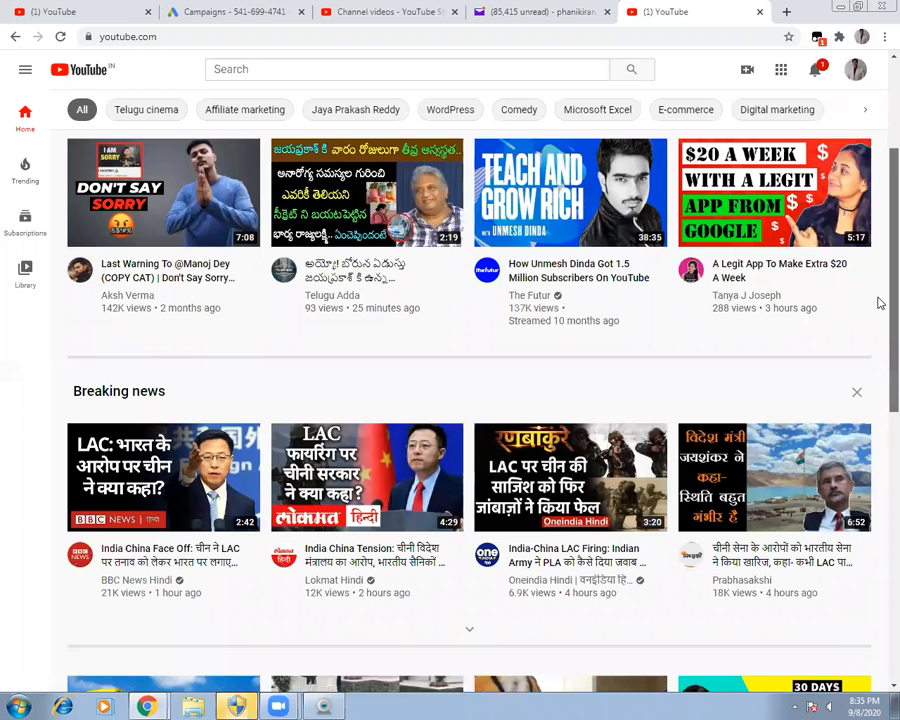
scroll(875, 240, "up", 3)
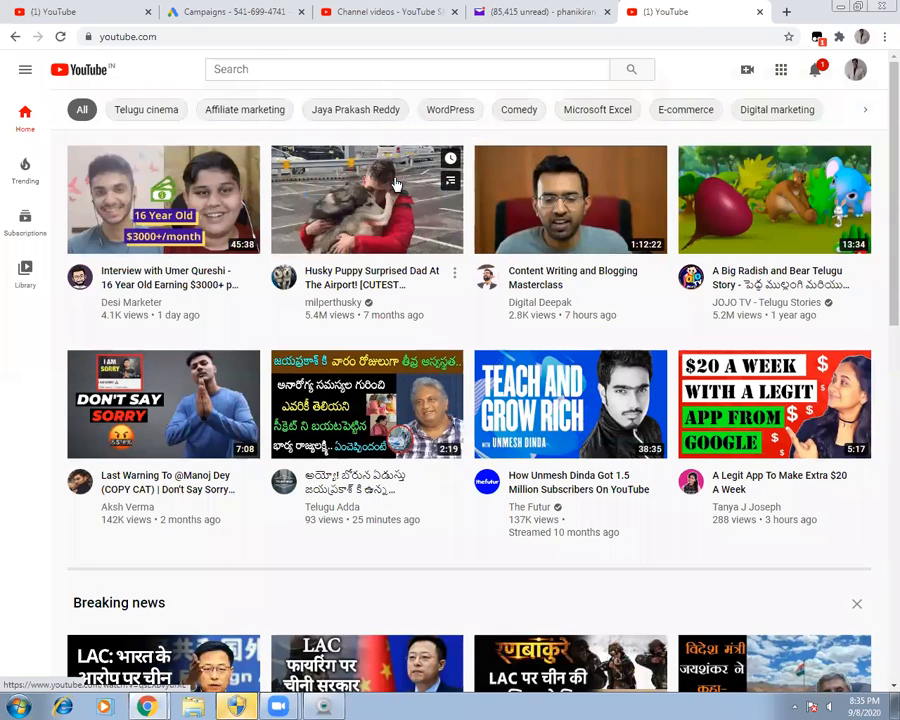
Play the 16-year-old affiliate marketer interview from Desi Marketer, skip its ads and close the video page.
left_click(182, 206)
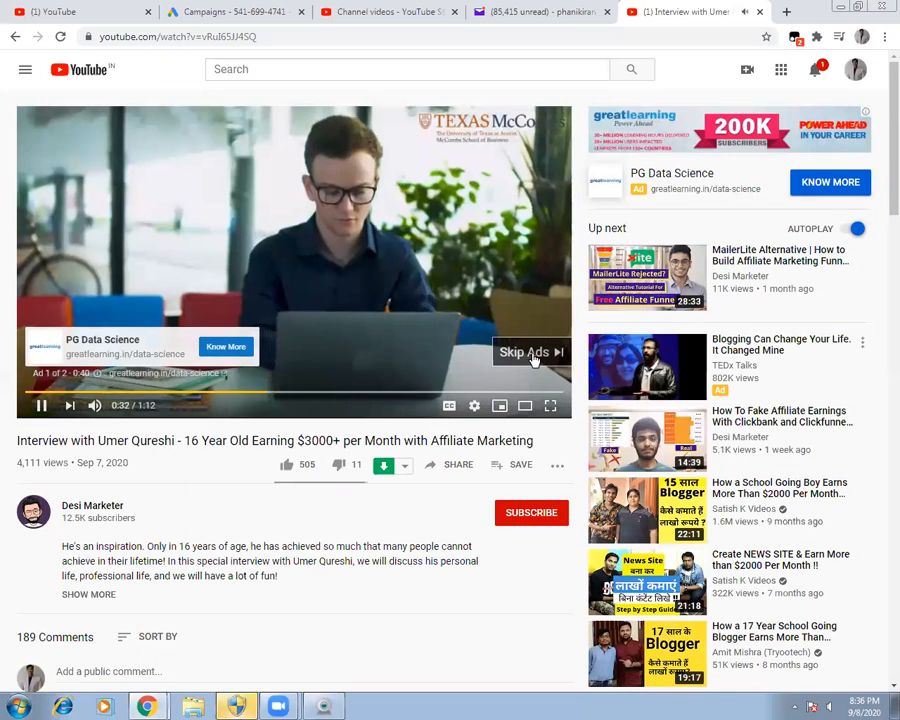
left_click(530, 353)
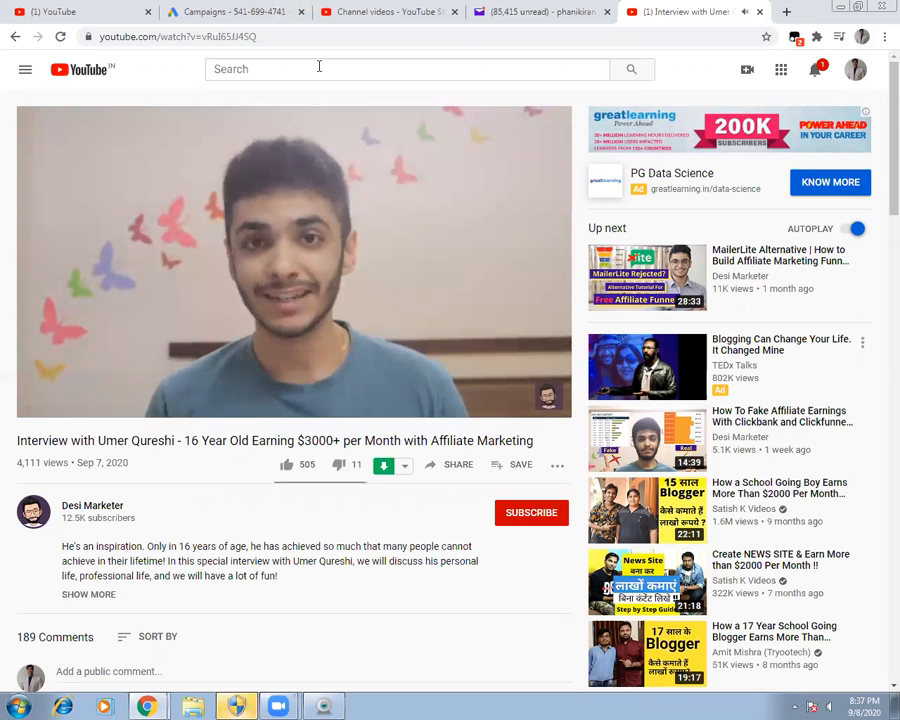
left_click(760, 12)
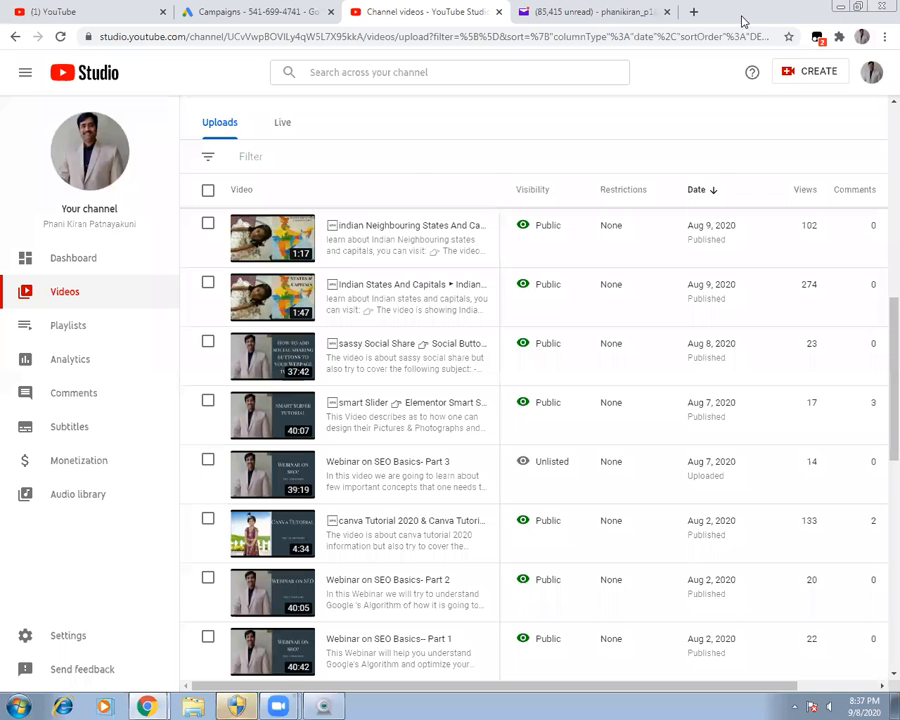
Switch to Google Ads and examine the tools offered under Shared Library, Planning and Bulk Actions.
left_click(265, 11)
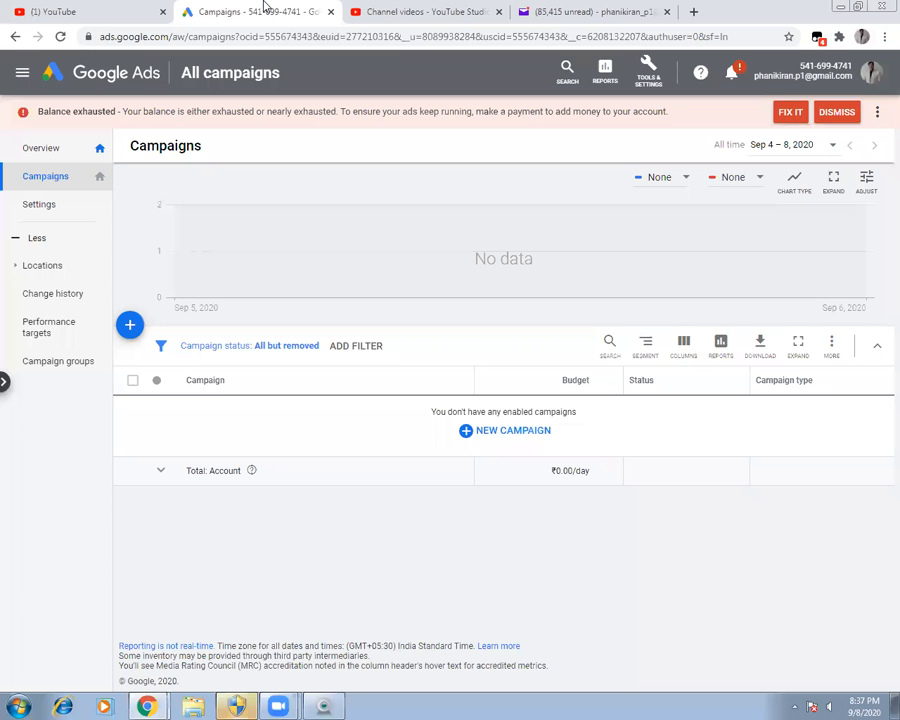
left_click(650, 74)
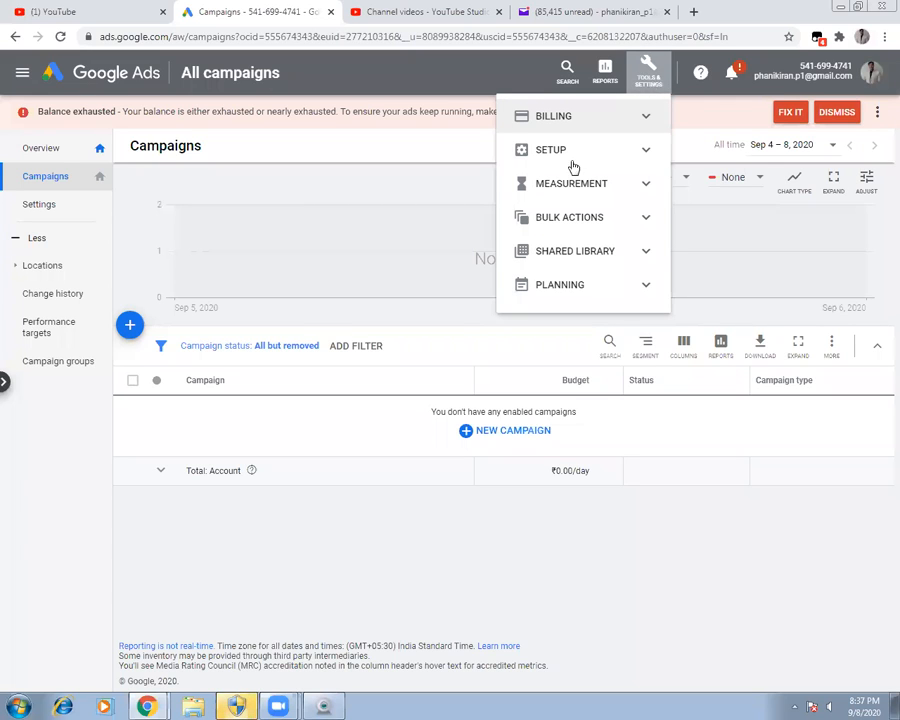
left_click(645, 255)
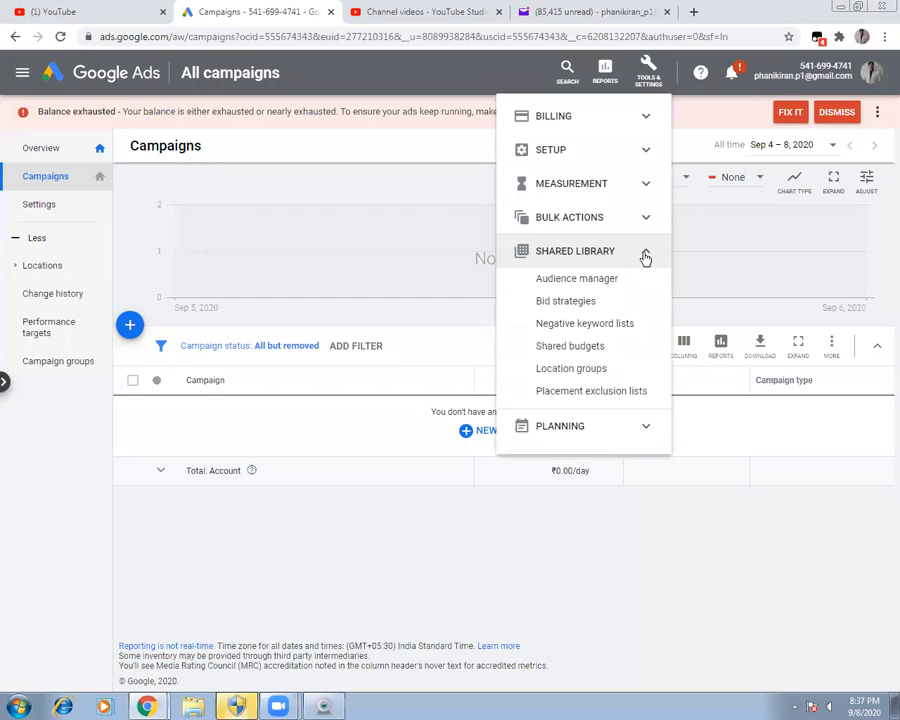
left_click(645, 257)
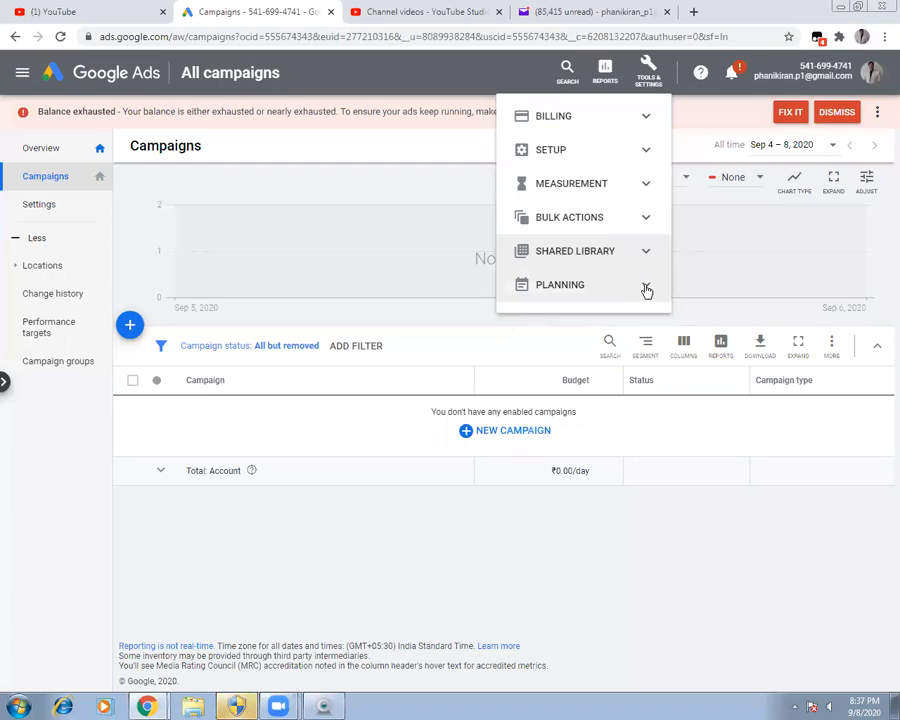
left_click(646, 289)
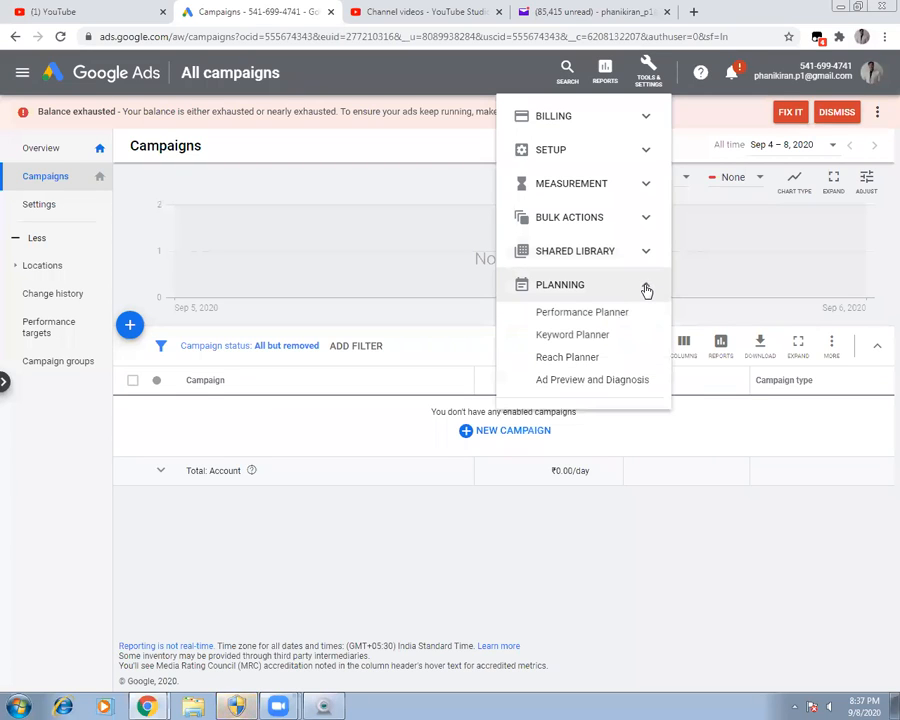
left_click(646, 289)
left_click(646, 222)
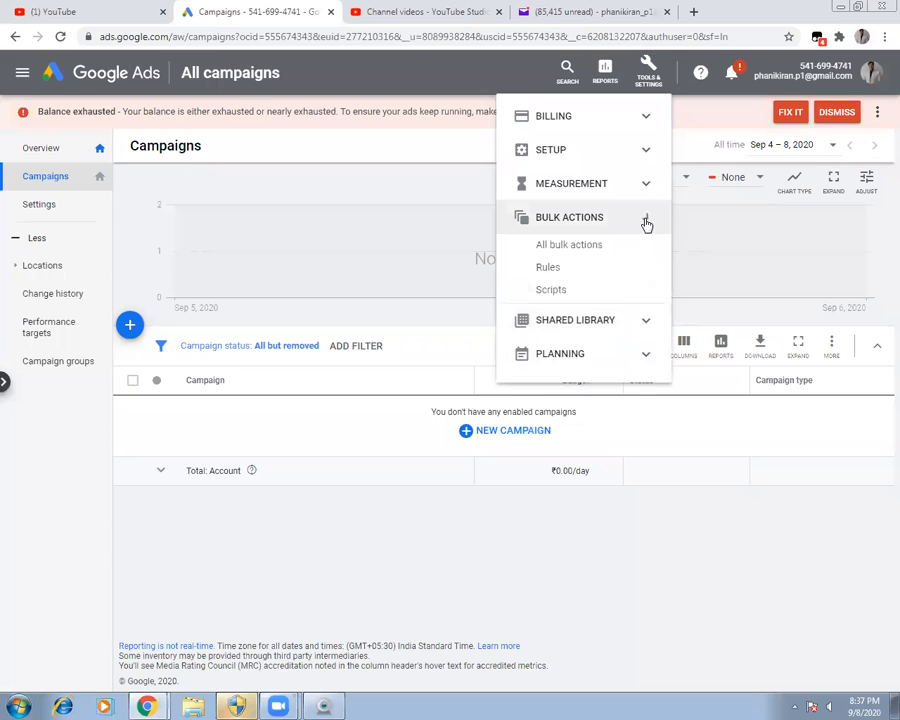
left_click(646, 222)
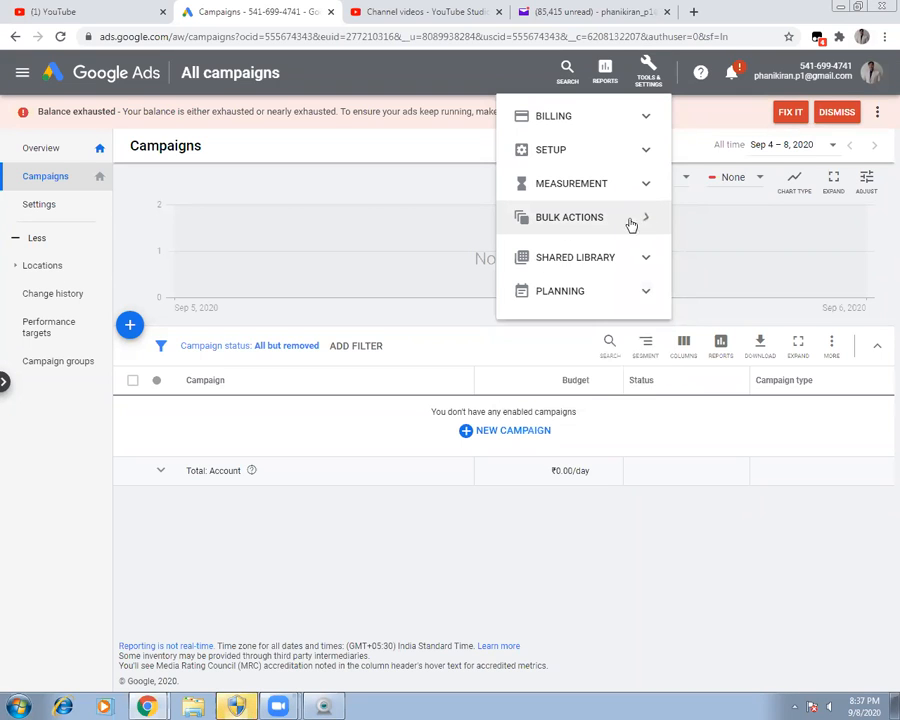
Open the account's linked accounts and view the details of the YouTube channel link.
left_click(648, 151)
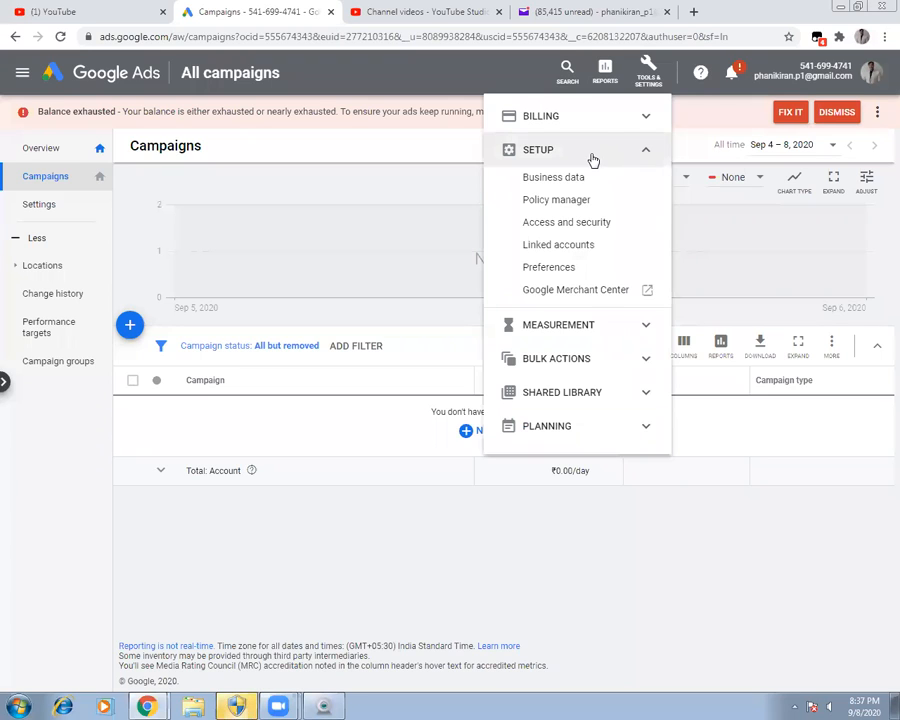
left_click(558, 245)
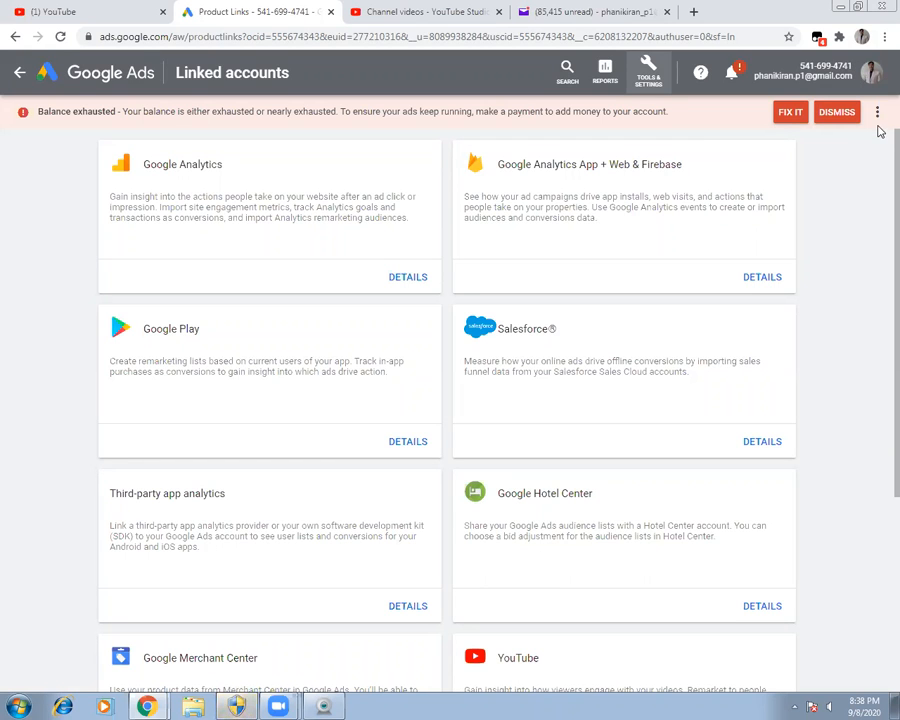
scroll(878, 200, "down", 4)
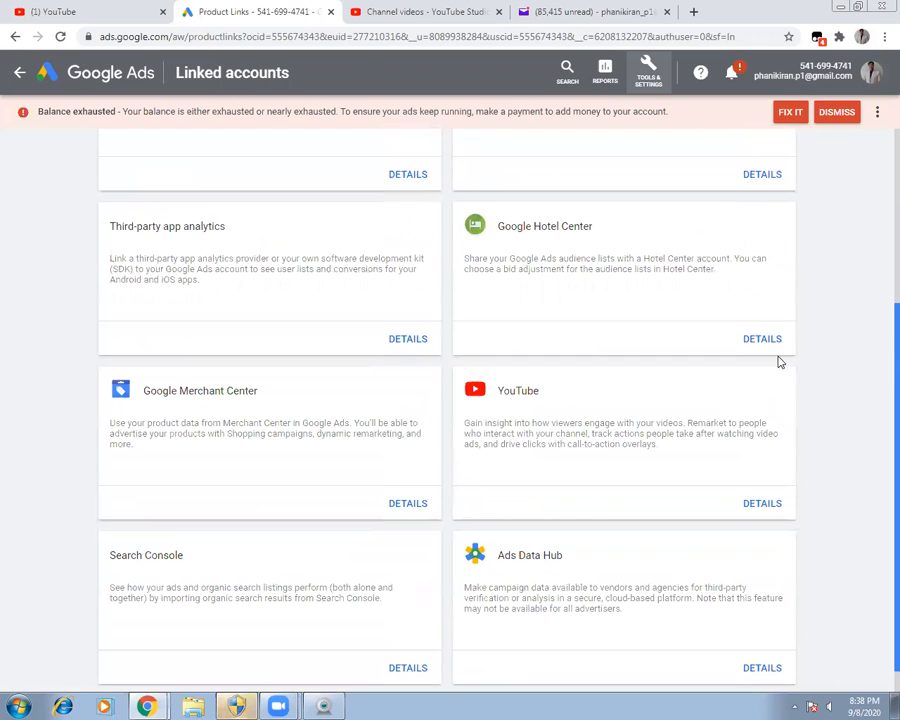
left_click(766, 510)
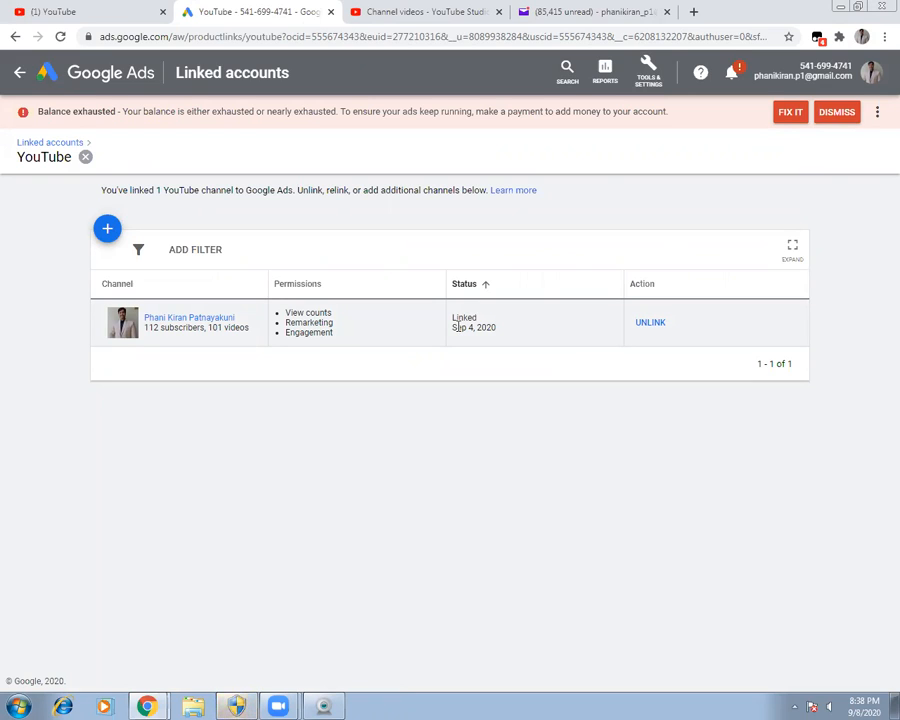
Examine the tools offered under Setup and the campaign search, then close both.
left_click(650, 80)
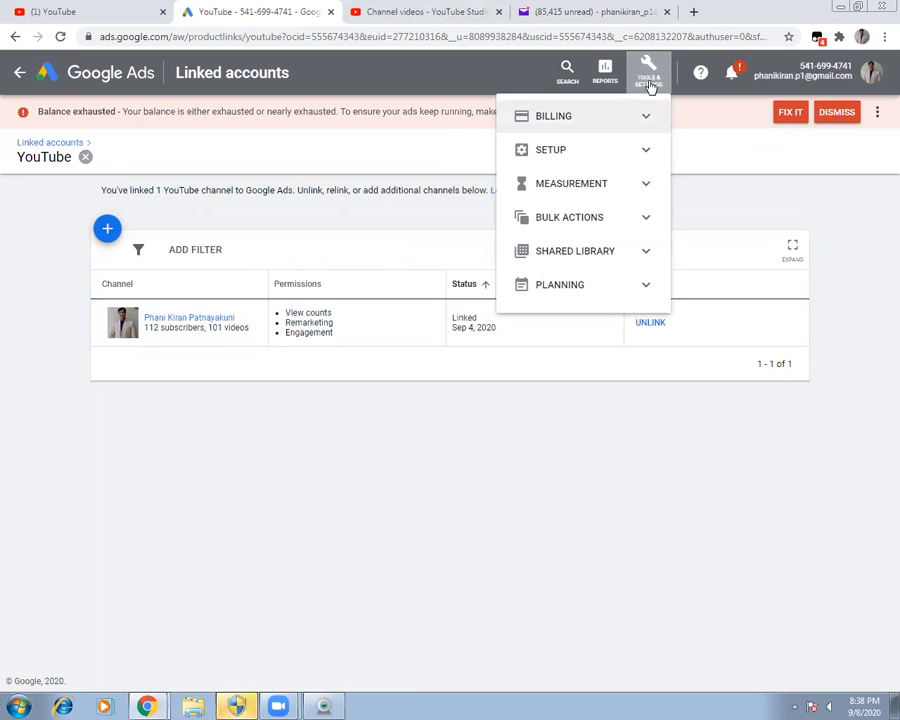
left_click(649, 151)
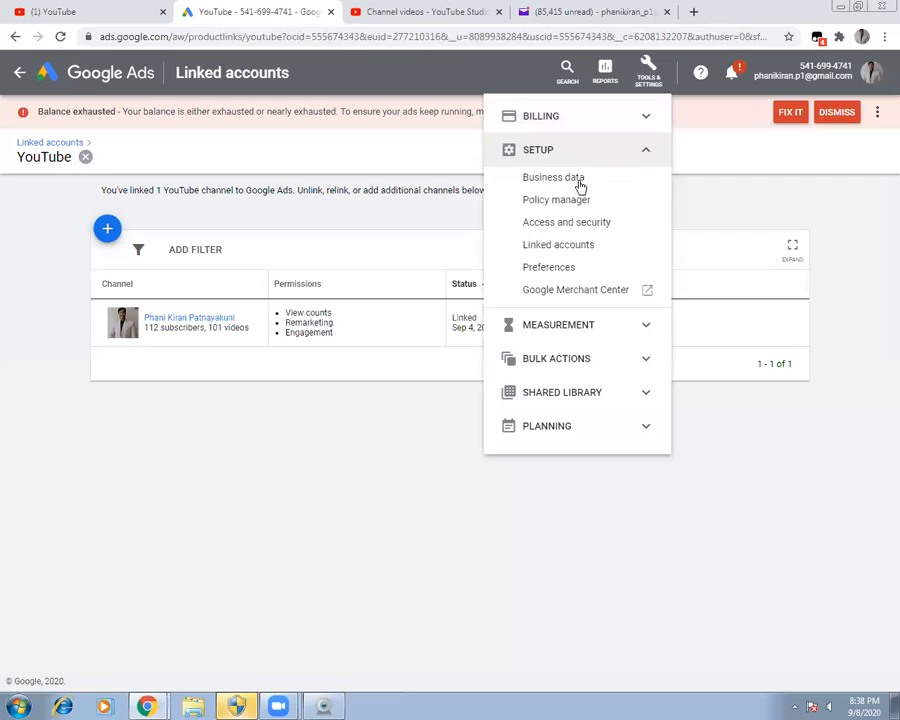
left_click(766, 195)
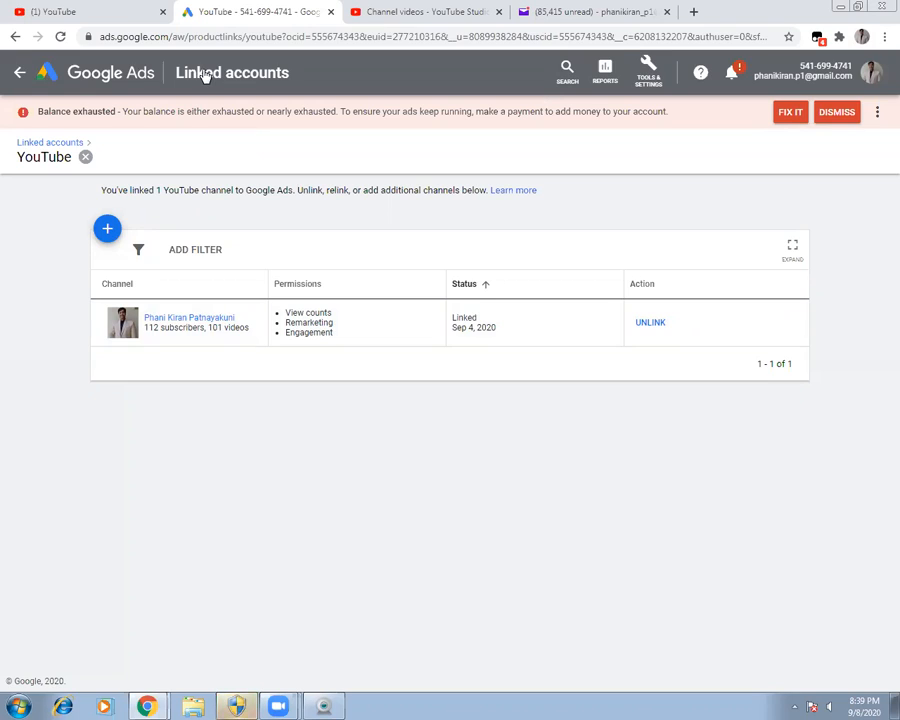
left_click(568, 76)
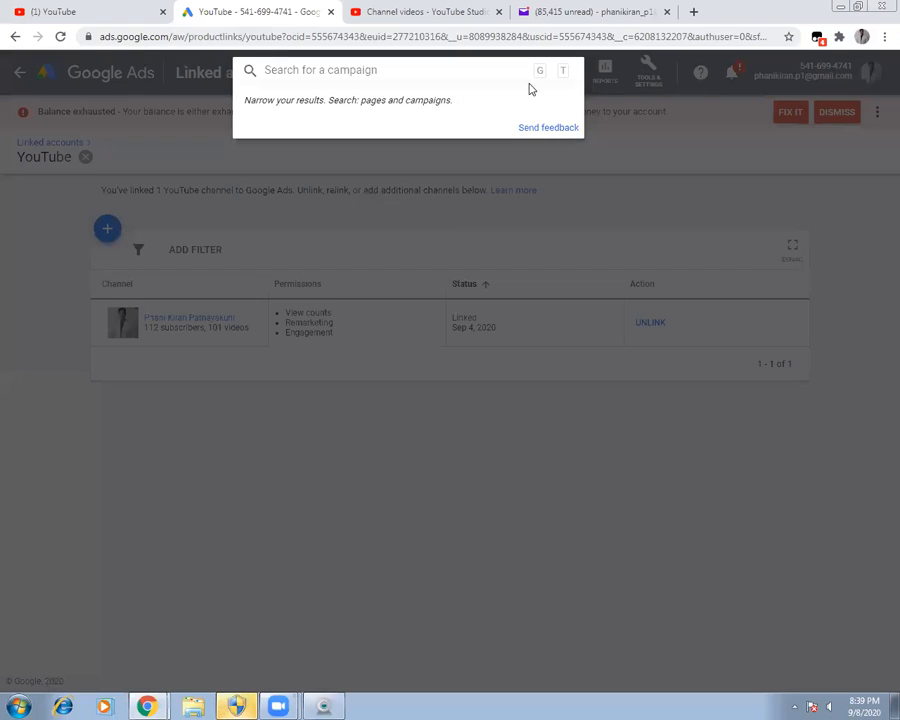
left_click(675, 437)
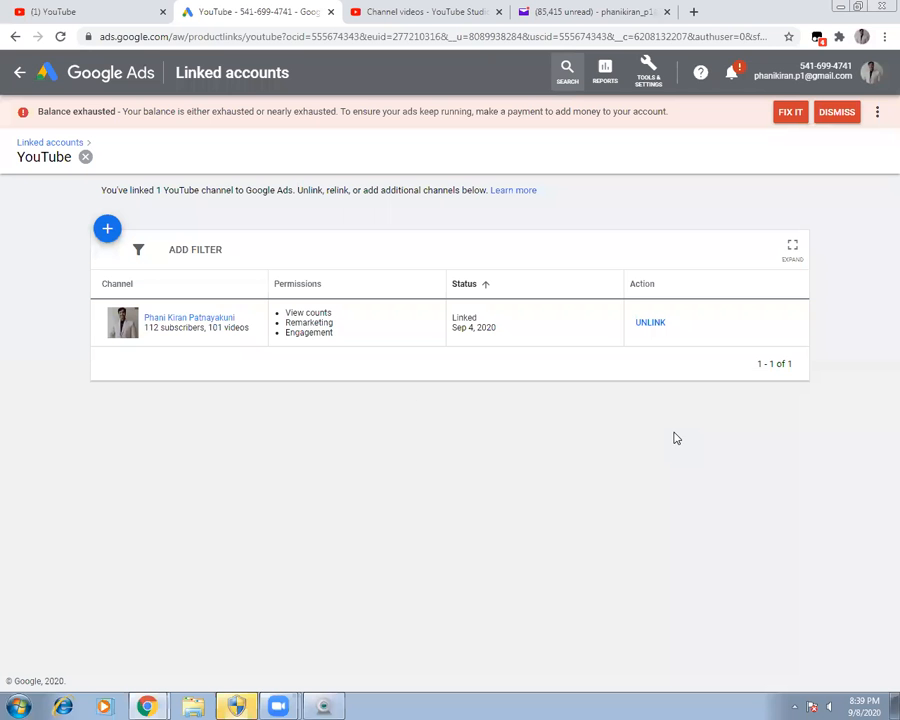
Go to the account's campaigns list and start a new campaign.
left_click(80, 77)
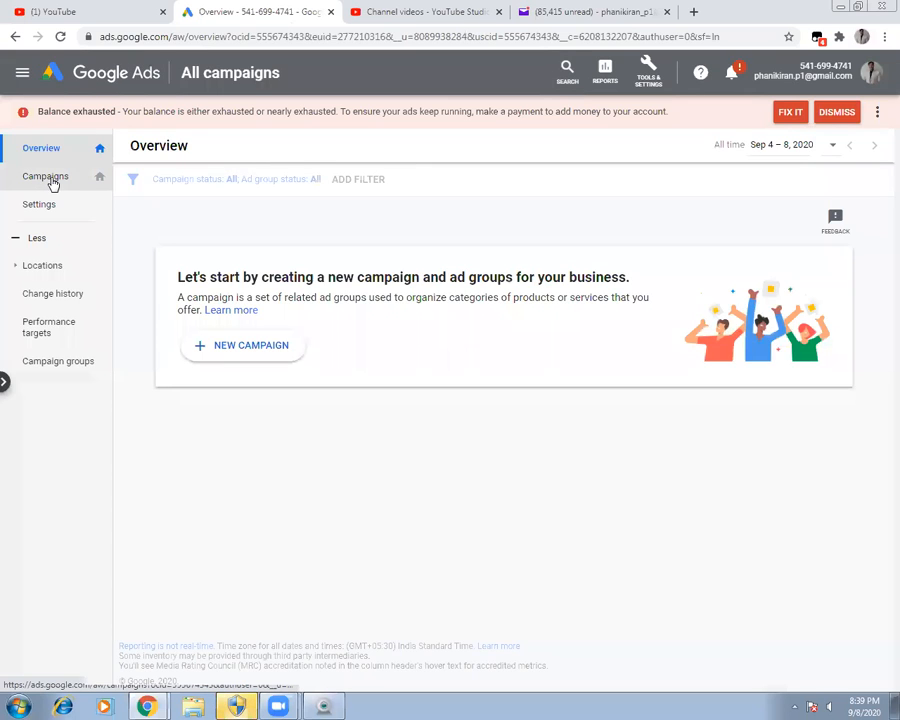
left_click(50, 180)
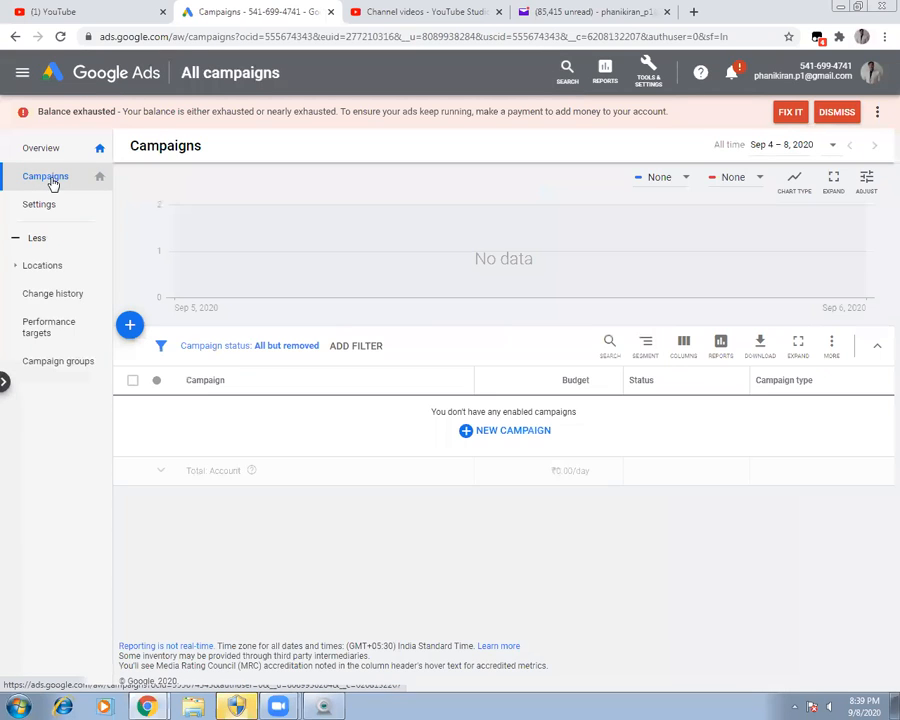
left_click(501, 435)
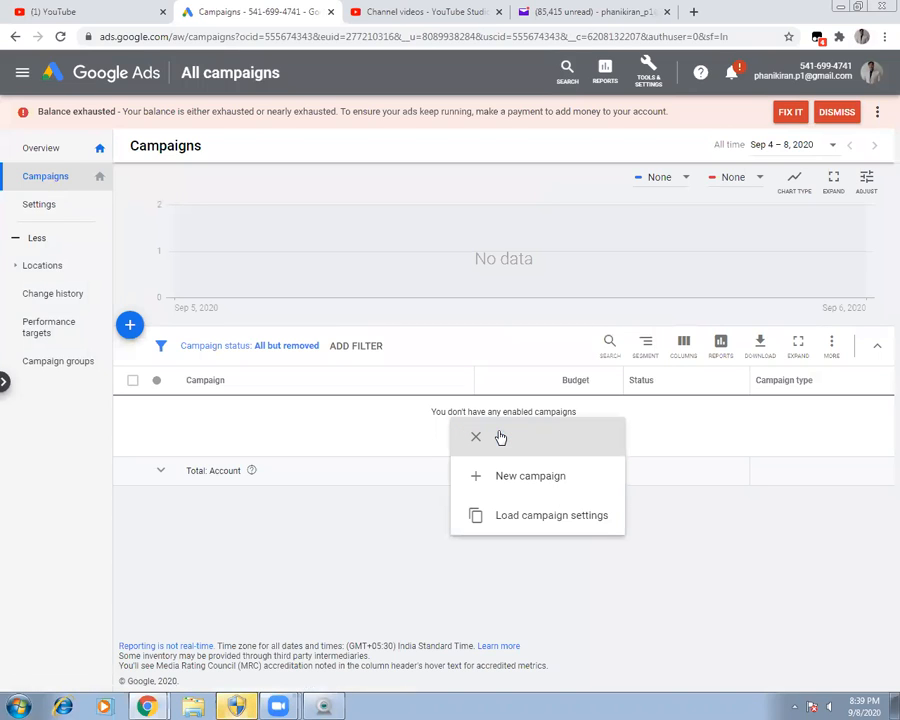
left_click(545, 485)
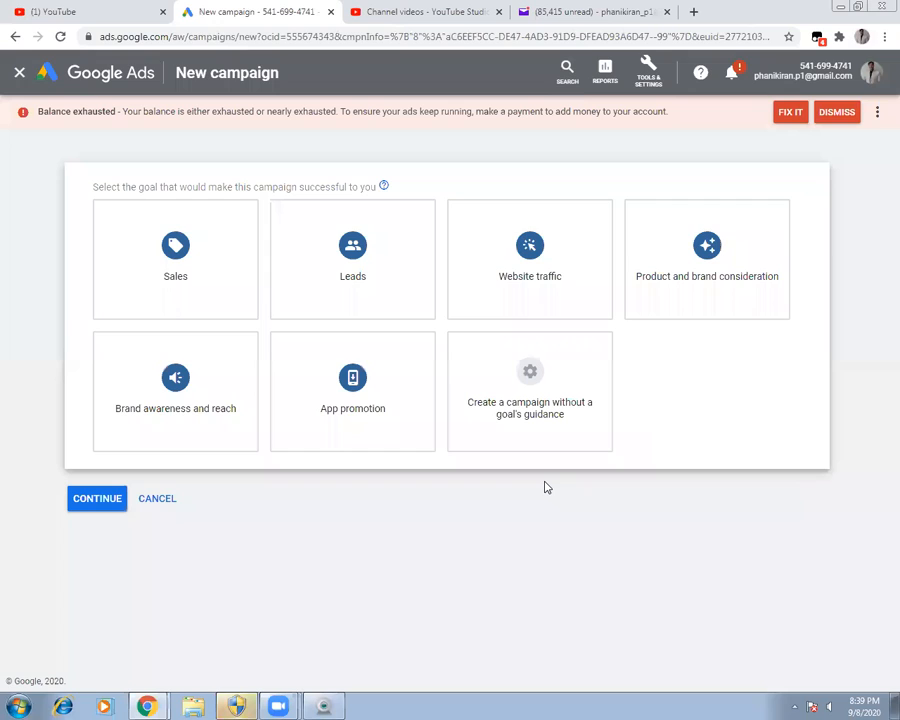
Examine the descriptions and campaign types of the Sales, Leads, App promotion, and Brand awareness and reach goals.
mouse_move(219, 307)
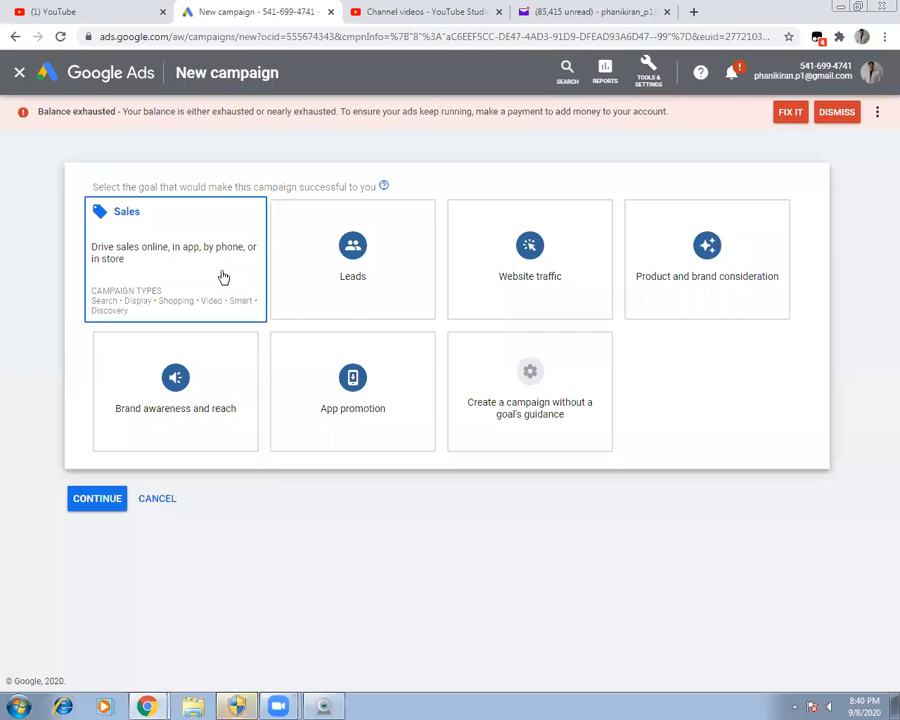
left_click(380, 291)
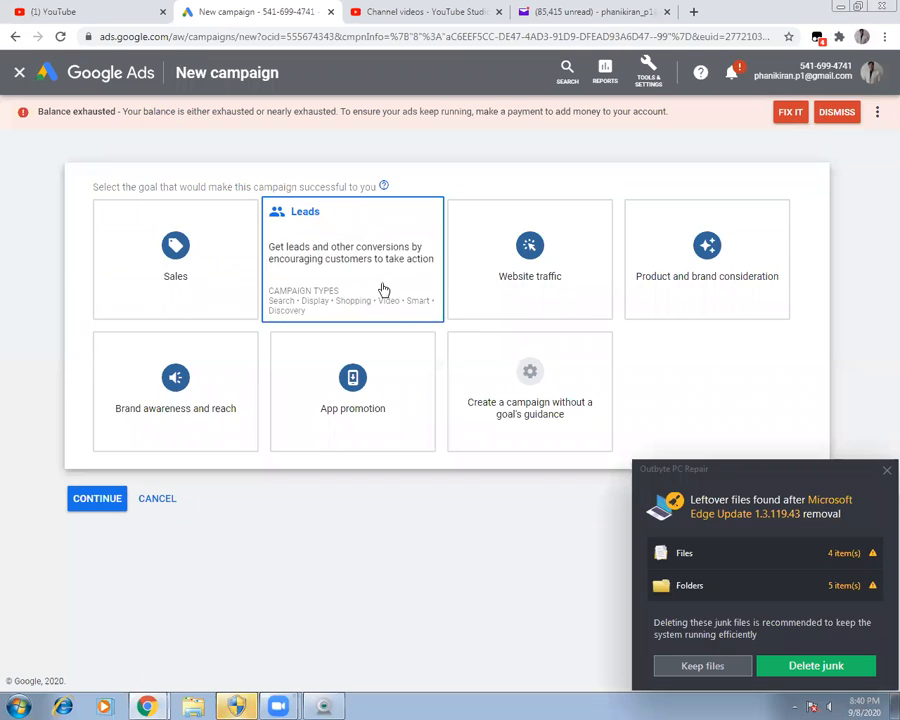
left_click(882, 472)
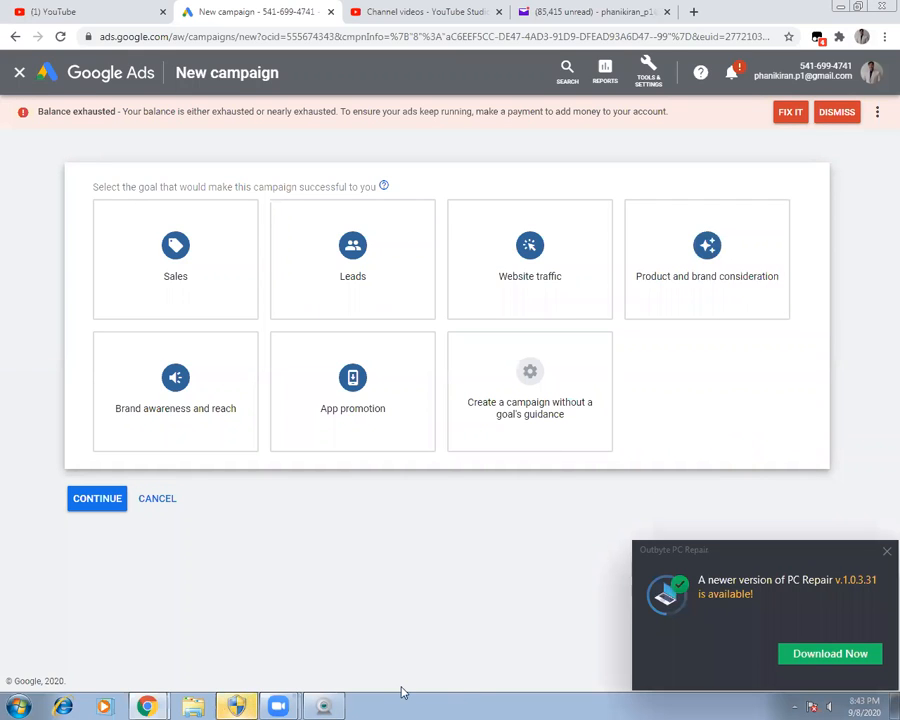
mouse_move(351, 452)
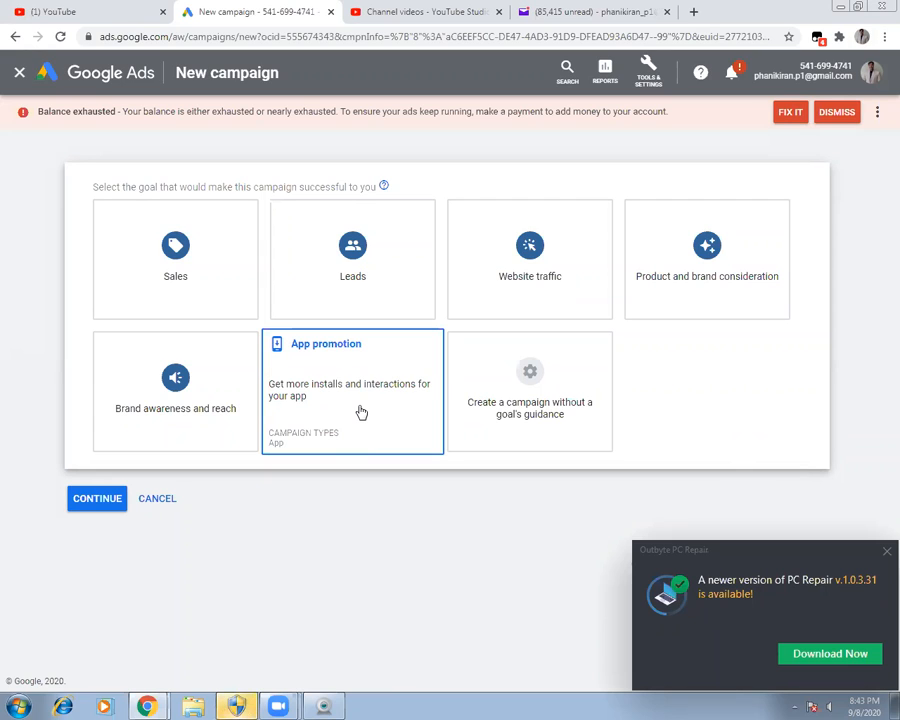
mouse_move(224, 381)
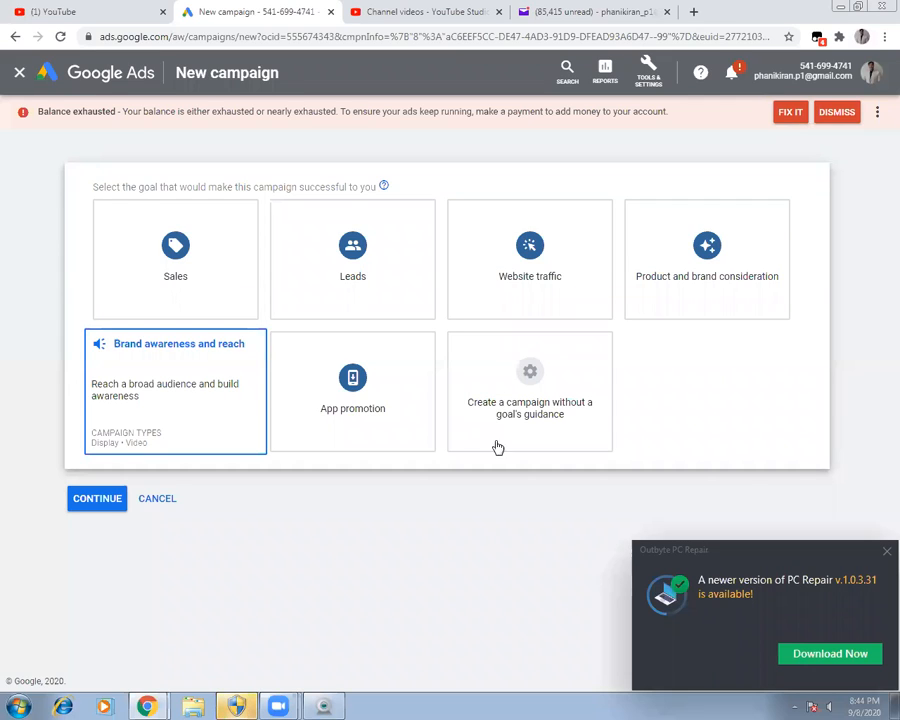
Set up a Video campaign without a goal's guidance, dismissing the PC Repair pop-ups.
left_click(880, 550)
left_click(533, 399)
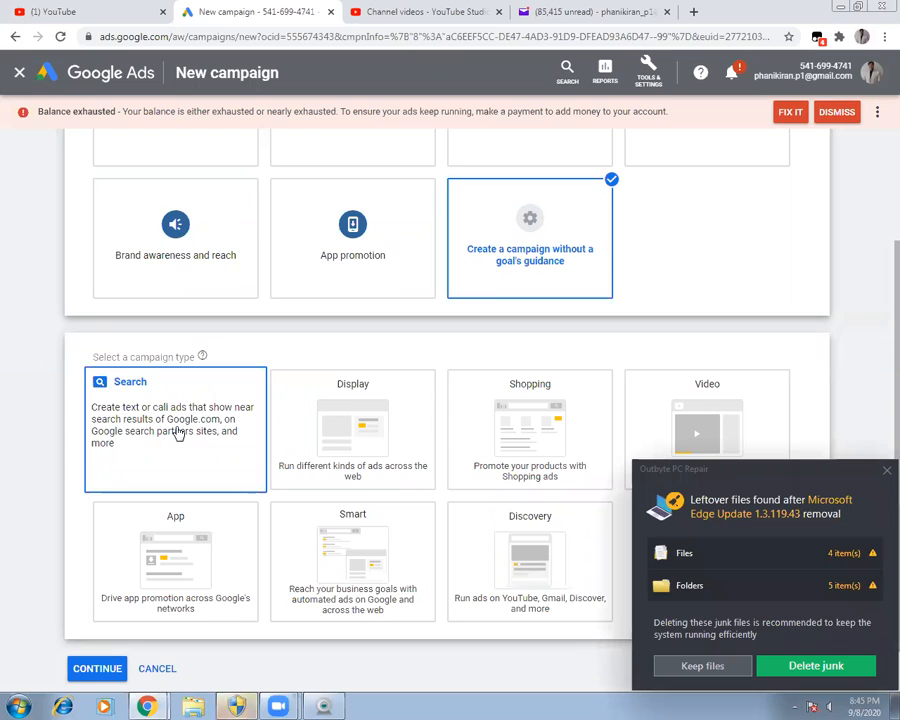
left_click(886, 470)
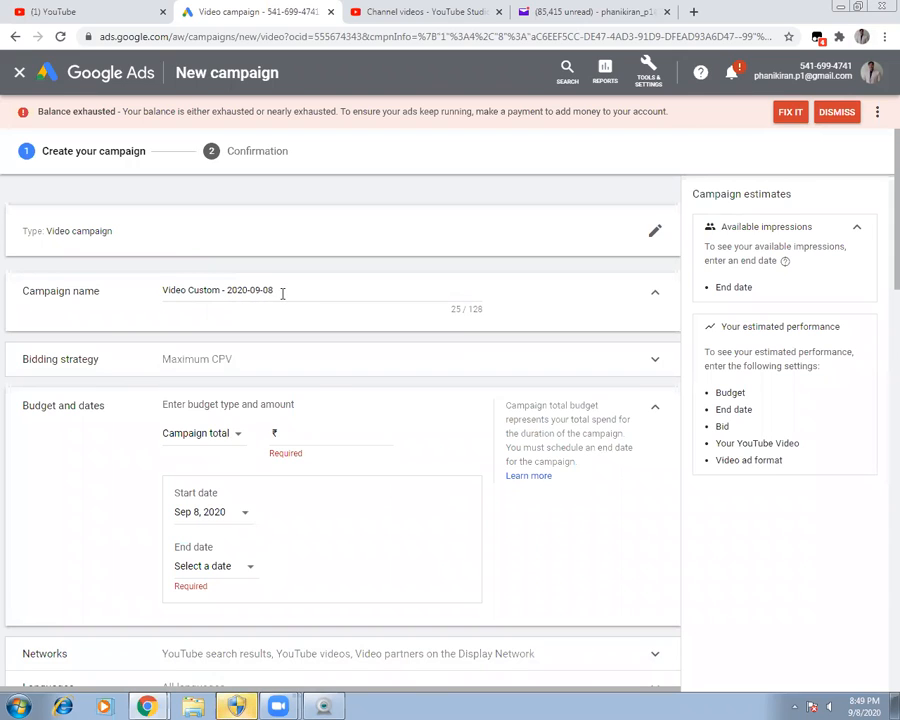
Rename the campaign to "States and Capitals by" followed by the presenter's first name.
left_click_drag(278, 292, 162, 296)
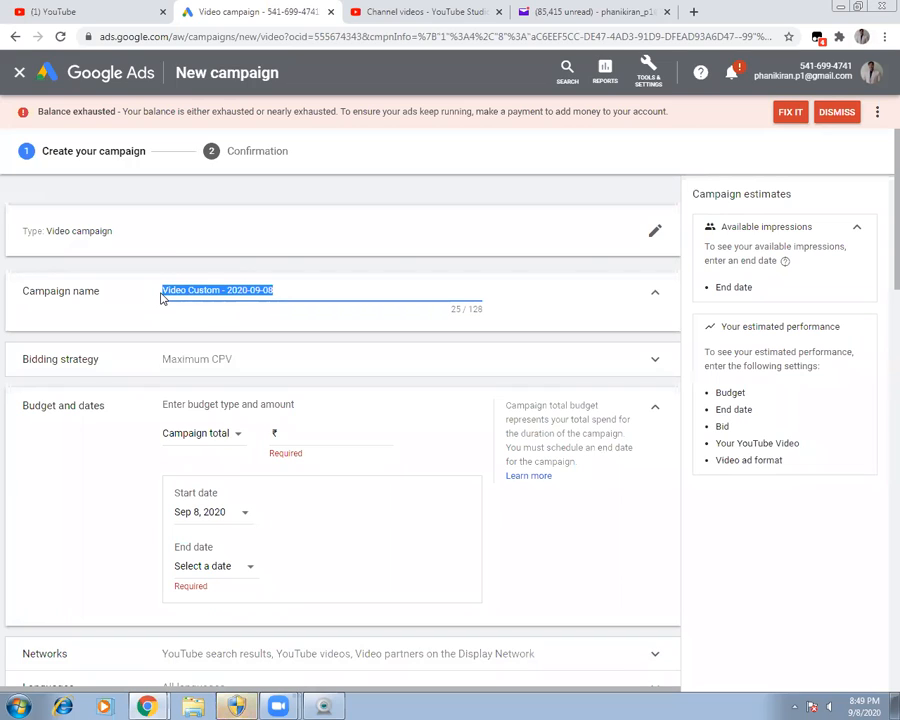
type("S")
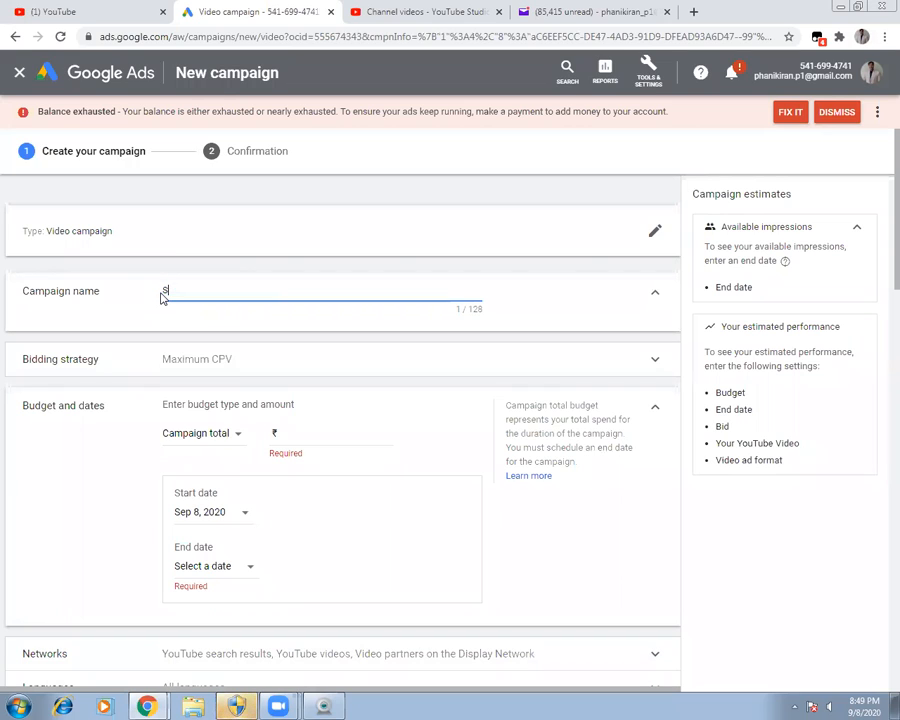
type("tates and Capita")
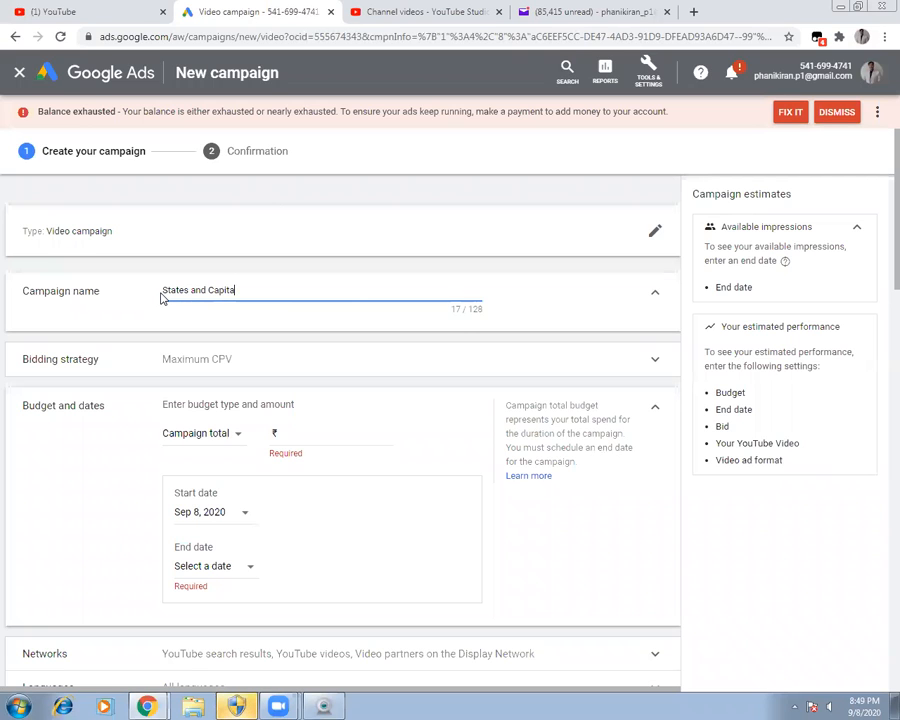
type("ls by Hassini")
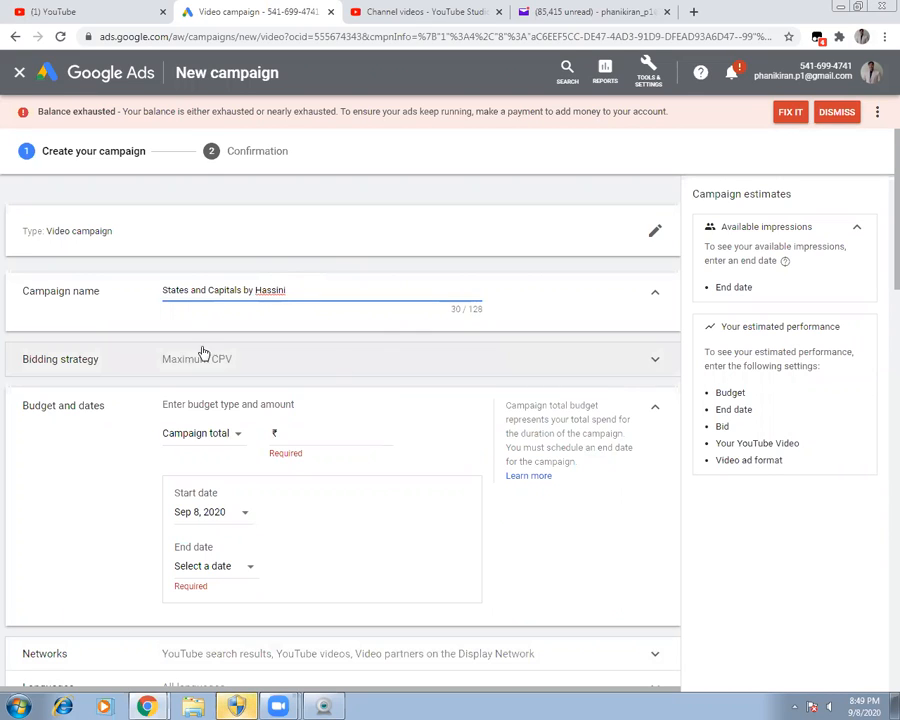
Choose Maximum CPV as the campaign's bidding strategy and dismiss the PC Repair pop-up.
scroll(876, 195, "down", 1)
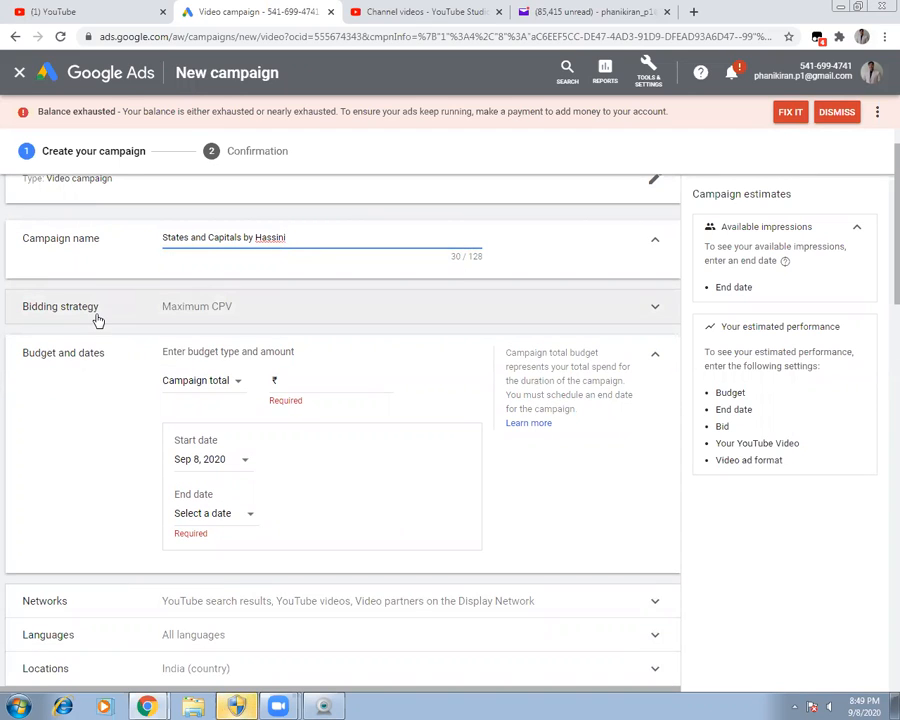
left_click(655, 310)
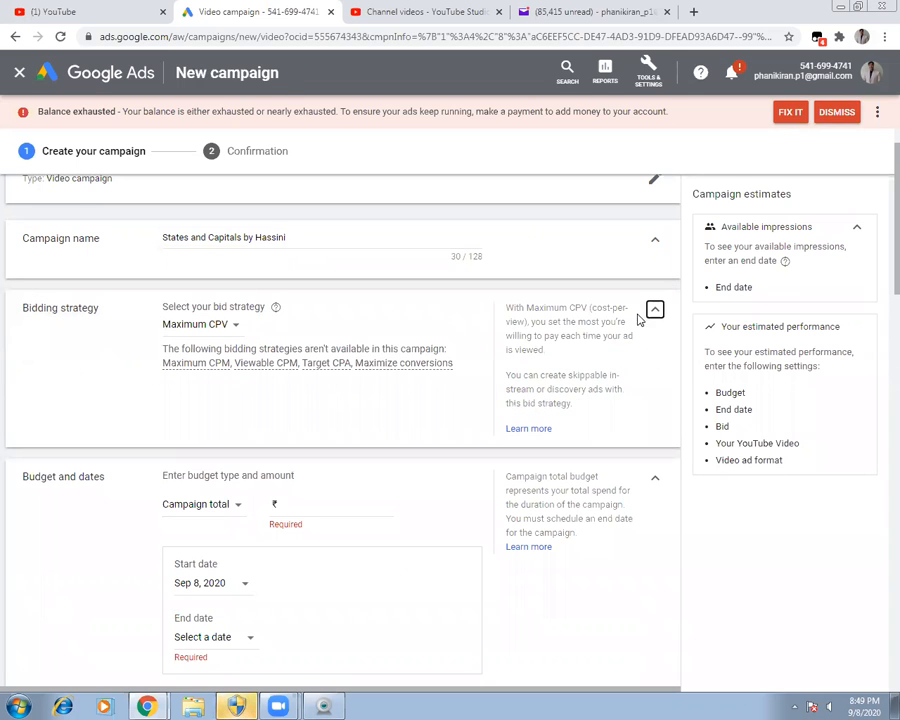
left_click(237, 330)
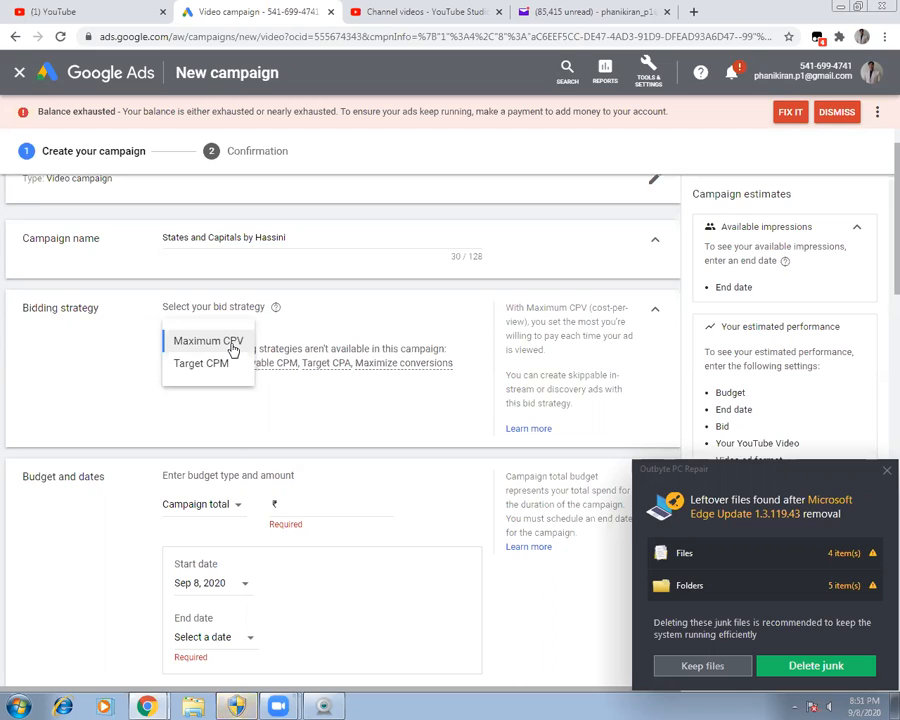
left_click(232, 347)
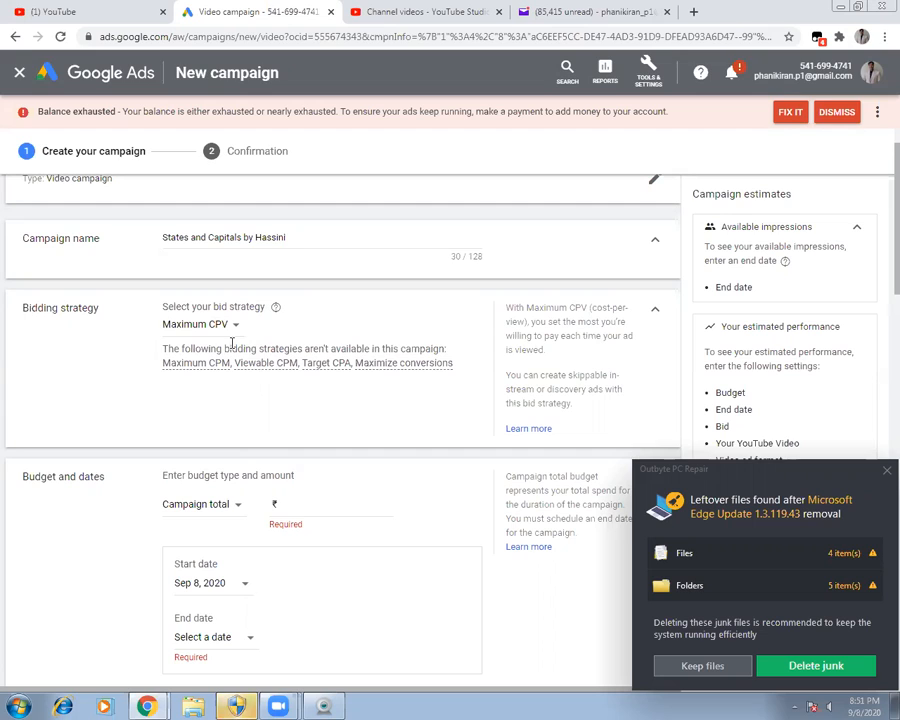
left_click(879, 476)
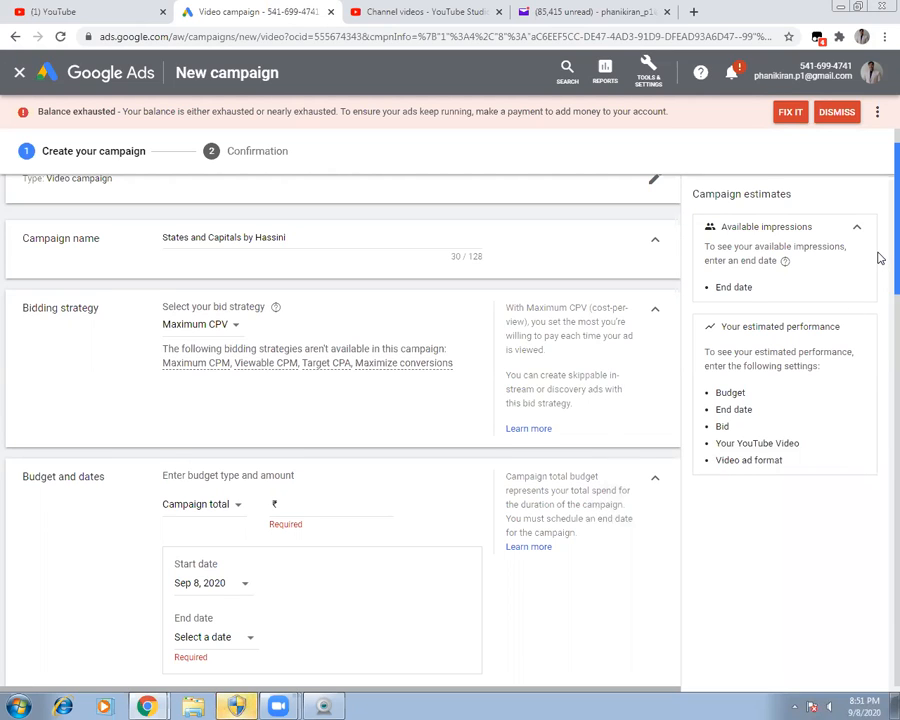
Set the campaign total budget to ₹1,000.
scroll(876, 262, "down", 1)
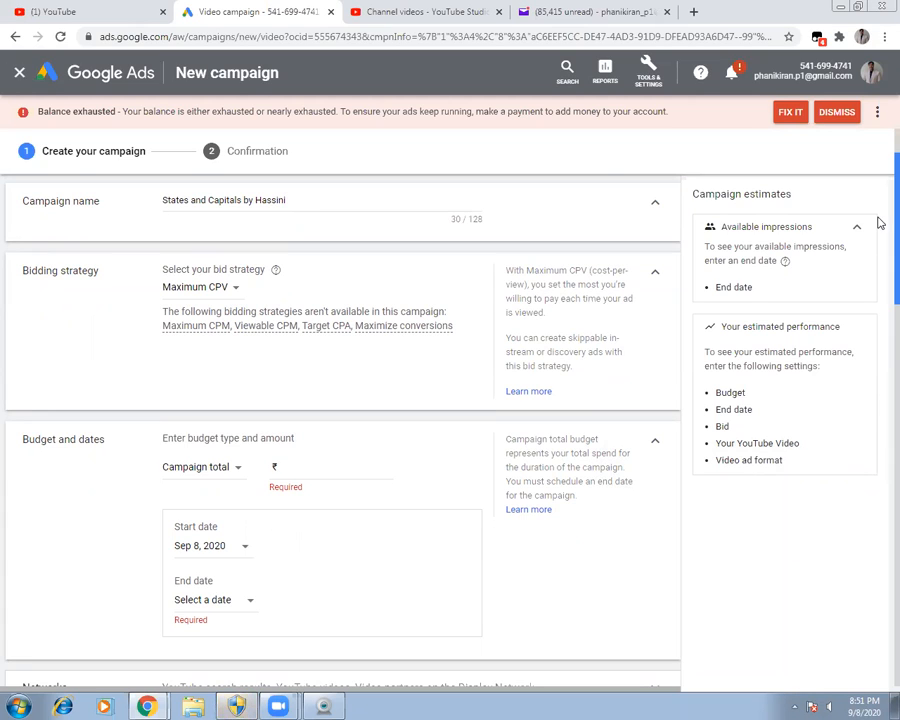
scroll(874, 250, "down", 4)
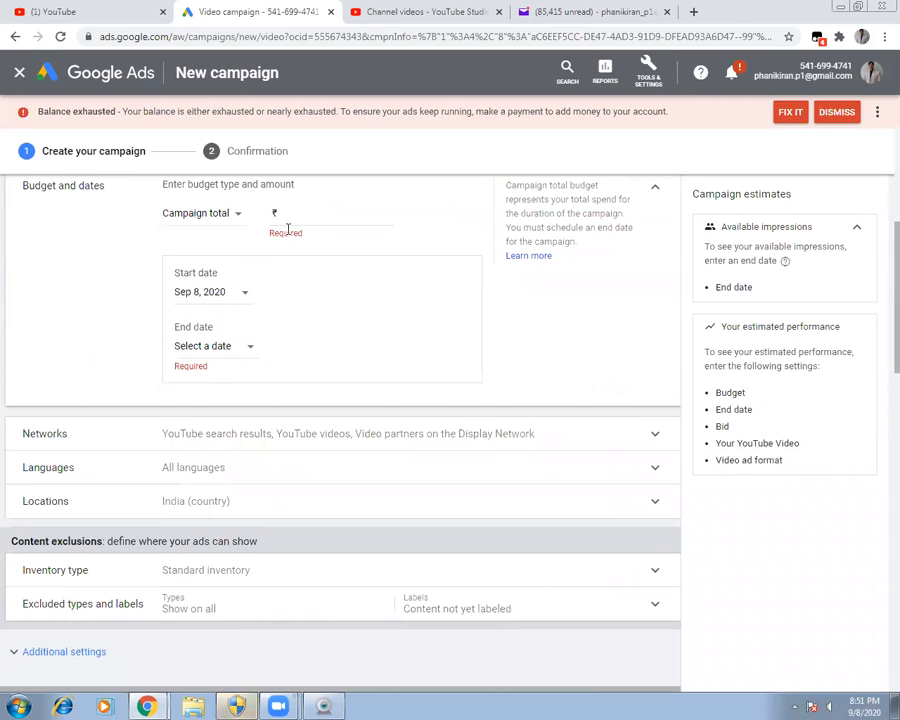
left_click(290, 213)
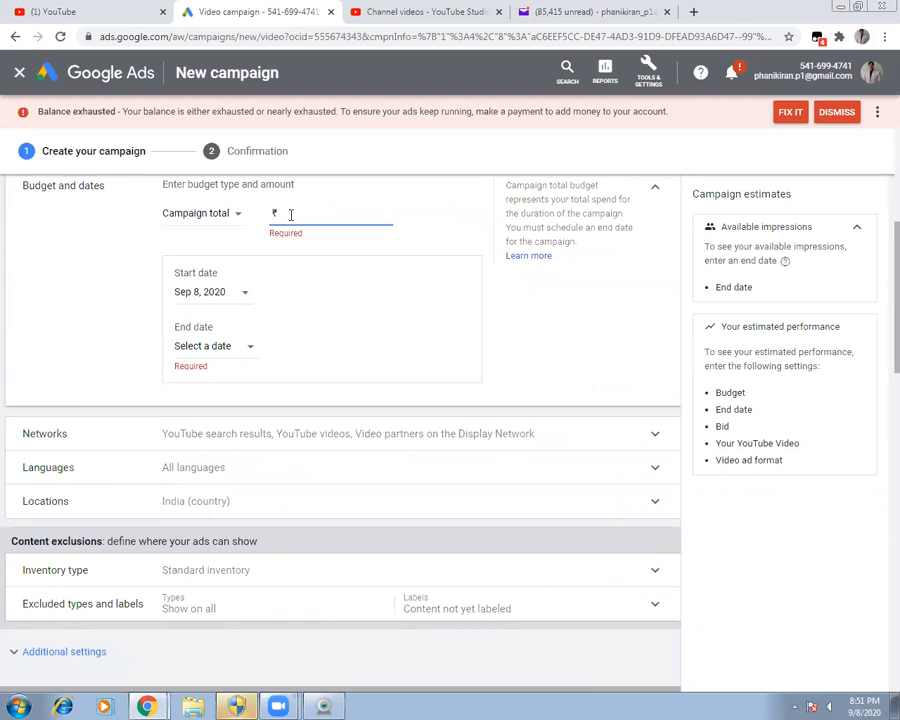
type("1,000")
left_click(340, 274)
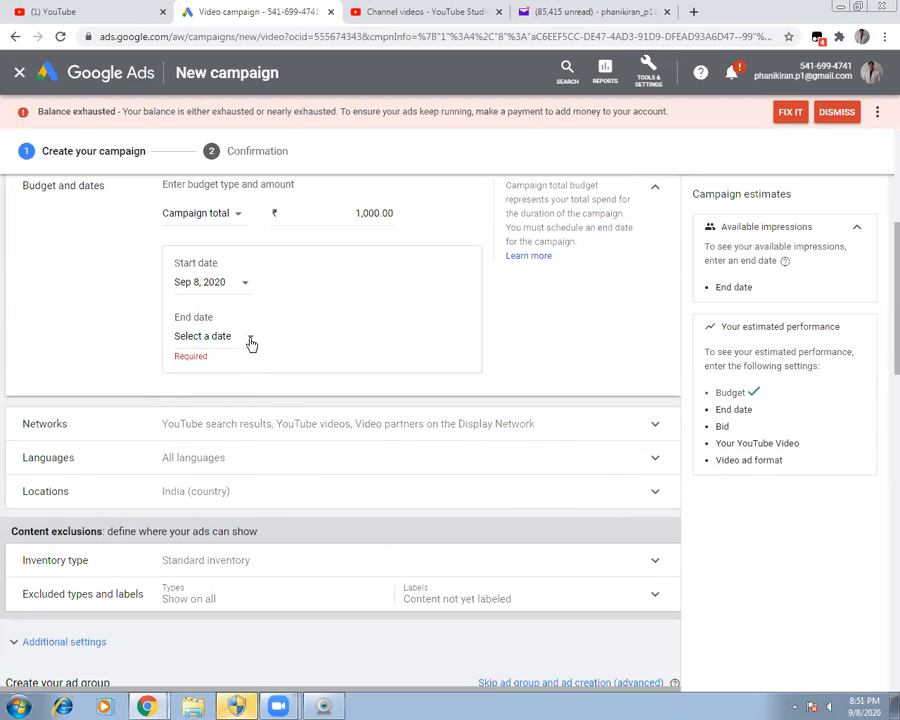
Schedule the campaign to start on Sep 10, 2020 and end on Sep 18, 2020.
left_click(244, 287)
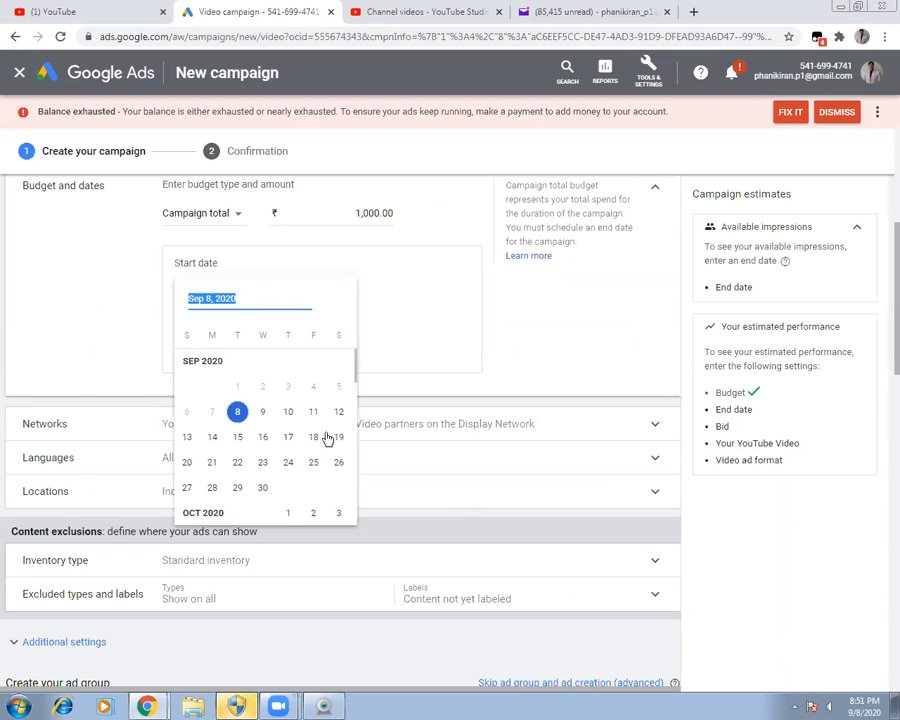
left_click(287, 414)
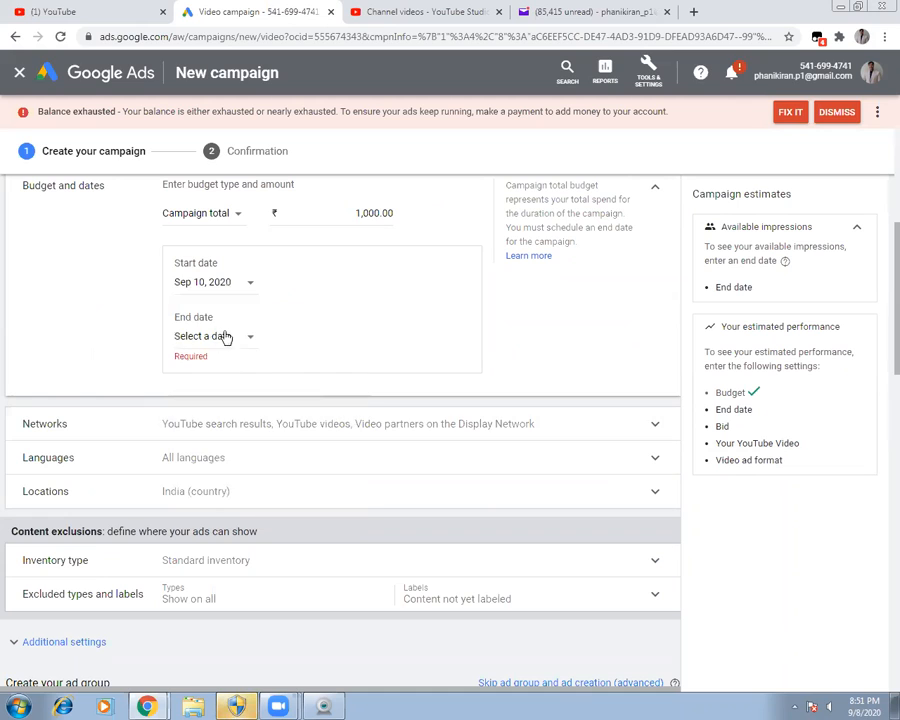
left_click(252, 339)
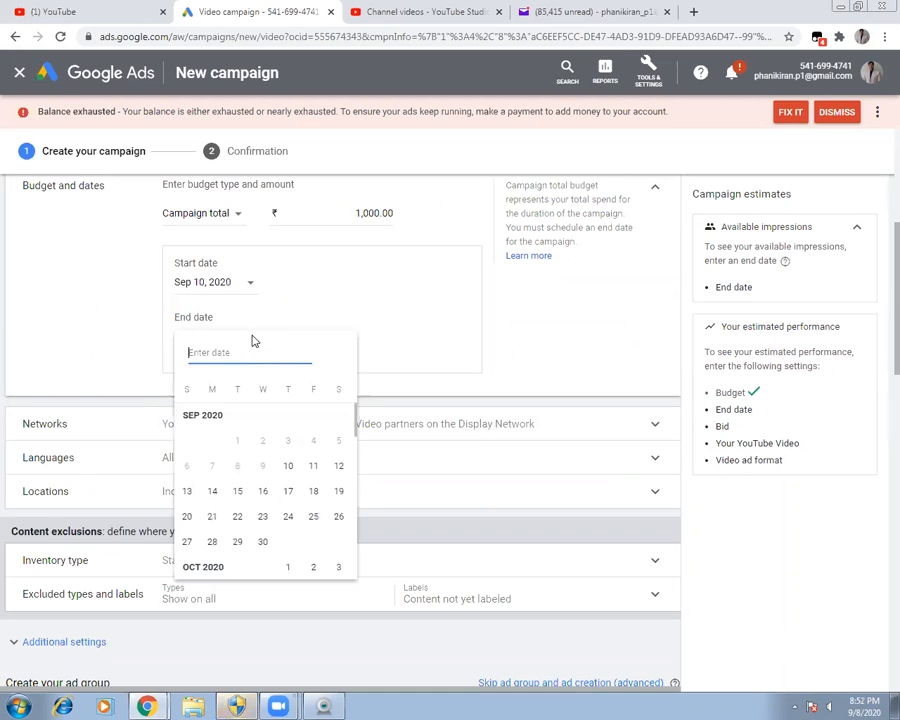
left_click(312, 496)
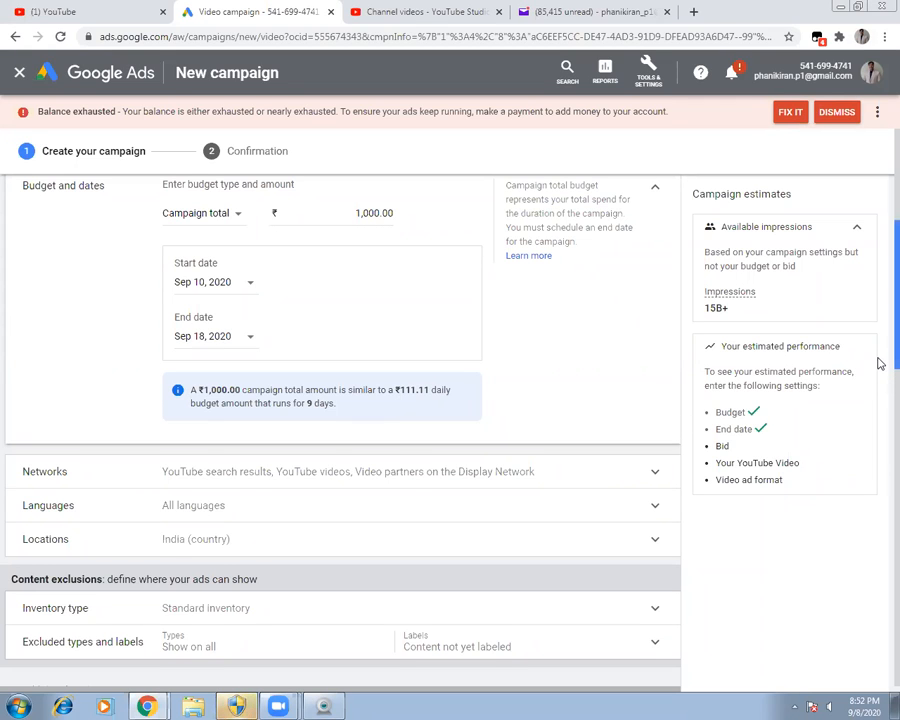
Exclude video partners on the Display Network from the campaign's networks.
scroll(755, 432, "down", 1)
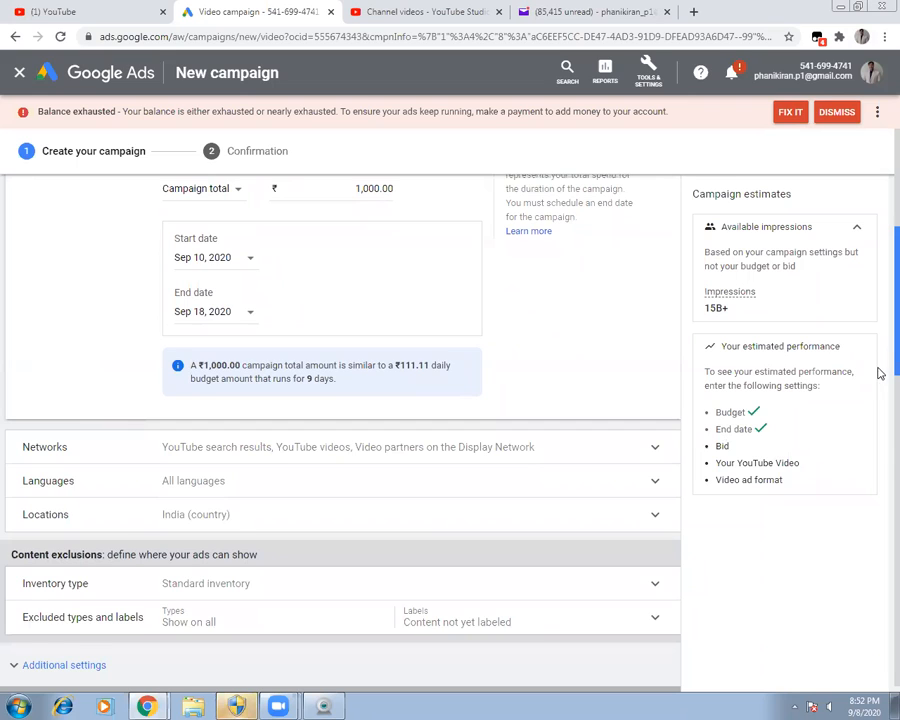
scroll(879, 380, "down", 1)
scroll(876, 390, "down", 1)
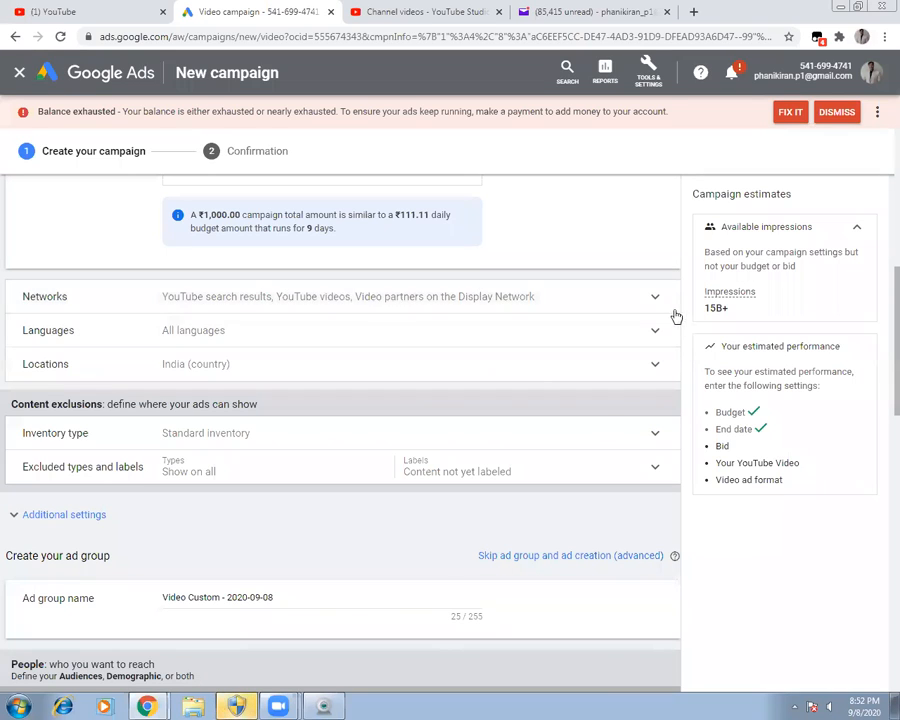
left_click(655, 299)
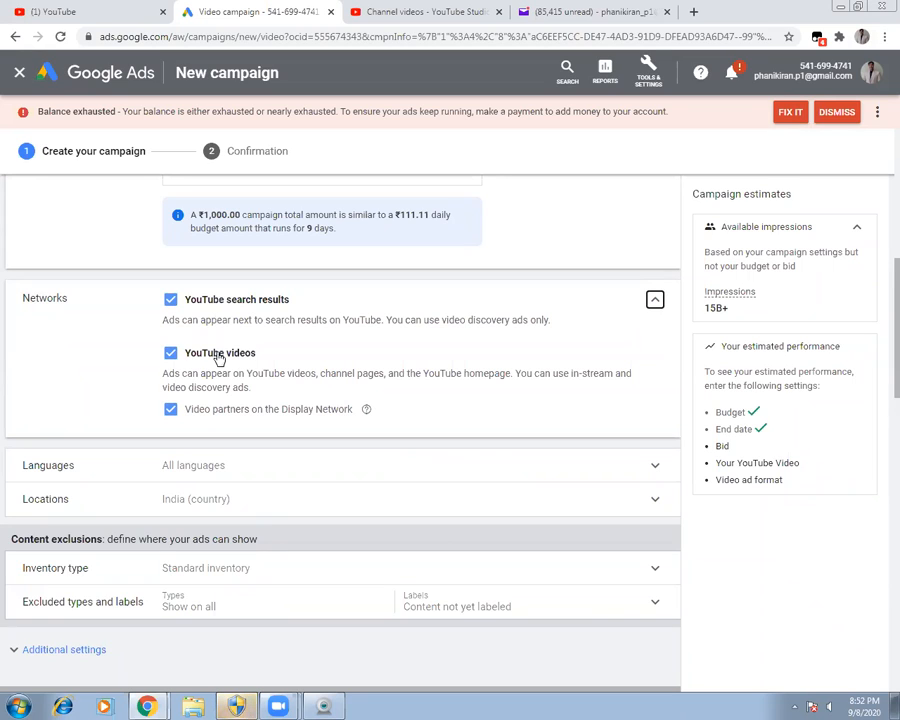
left_click(171, 410)
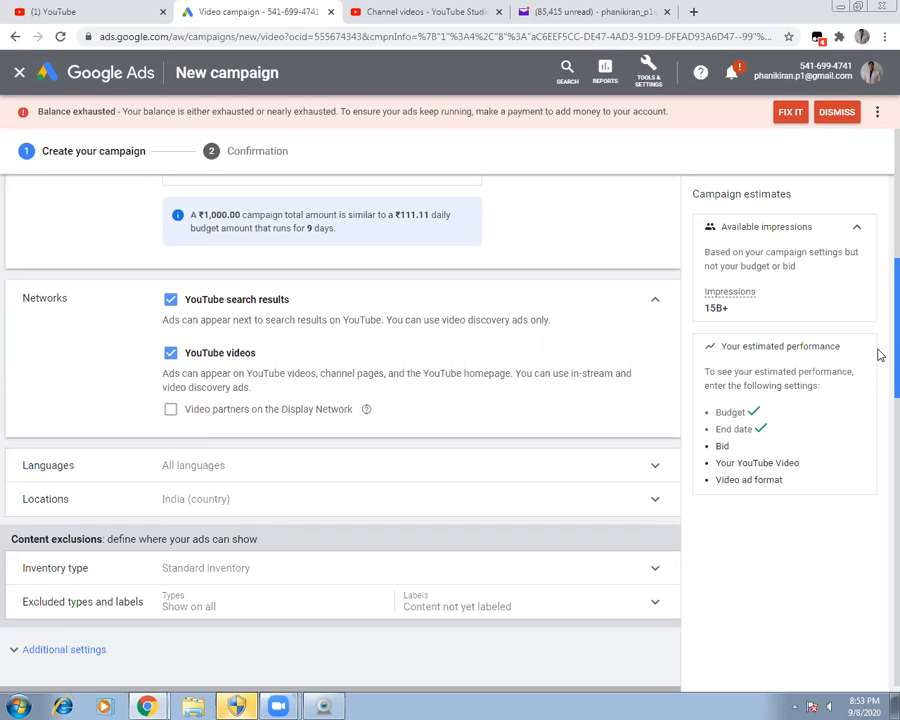
Find English in the language search and select it as a campaign language.
scroll(877, 370, "down", 3)
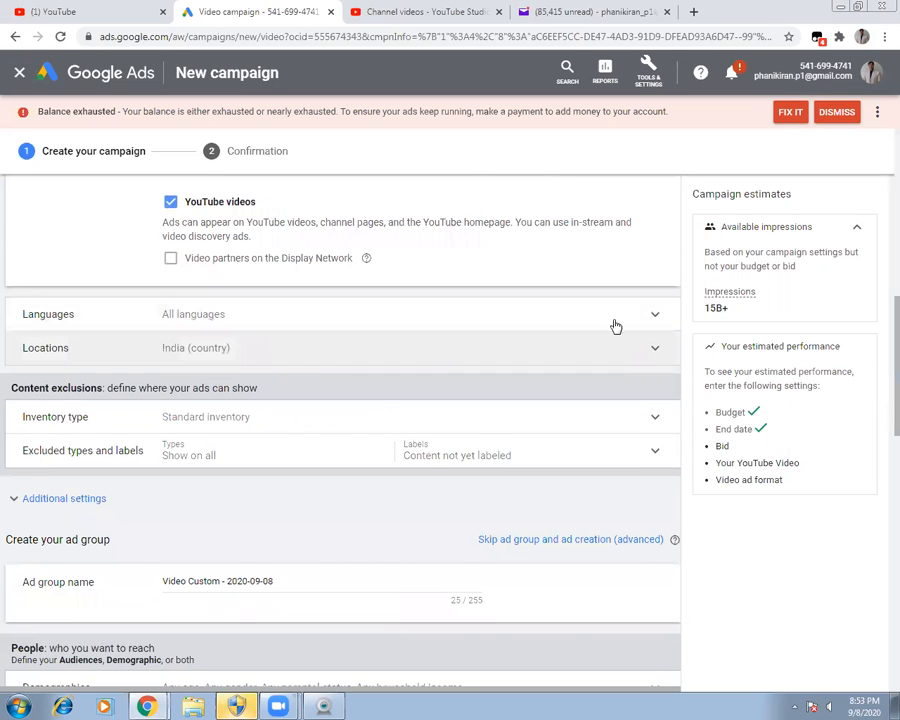
left_click(654, 315)
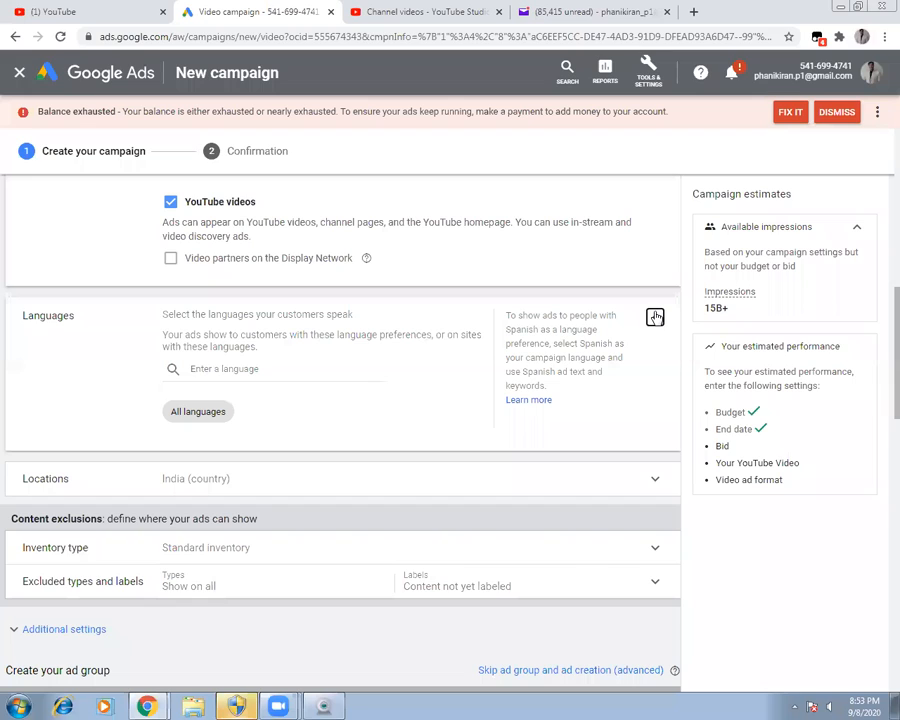
left_click(267, 370)
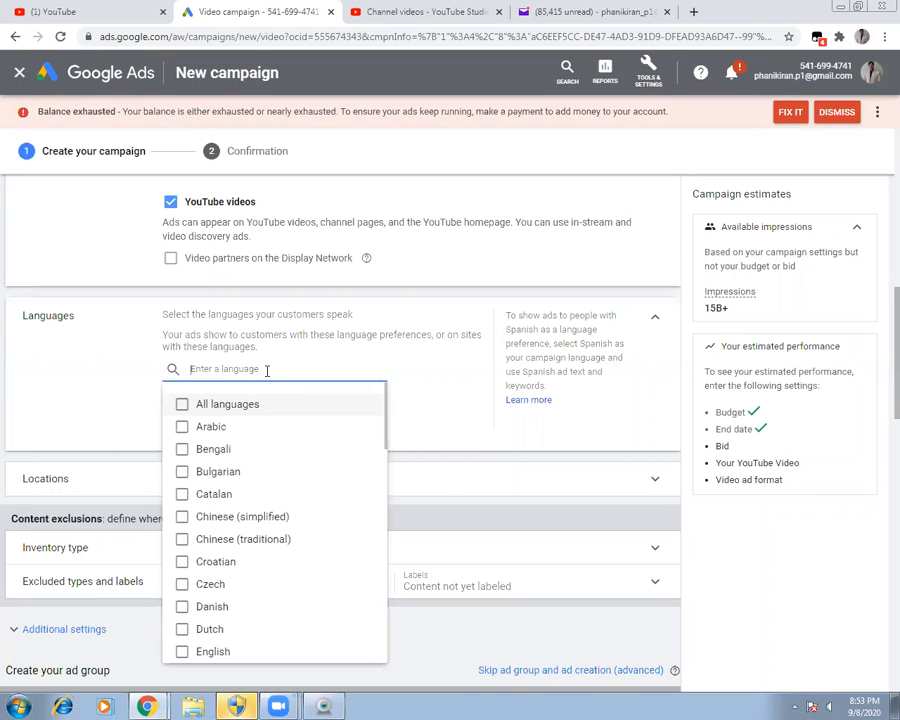
type("eng")
left_click(180, 403)
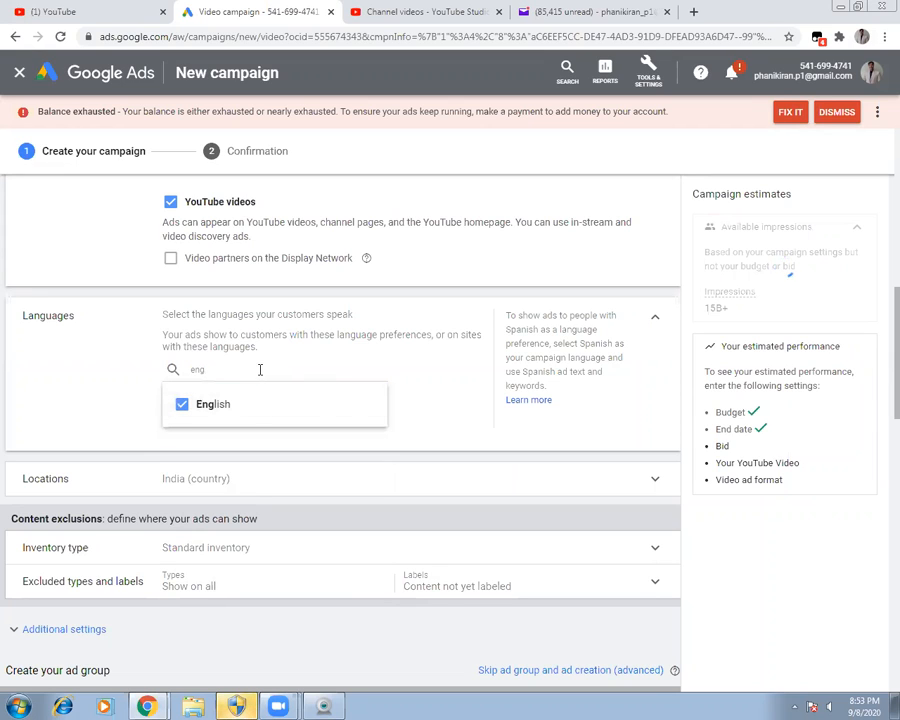
left_click(227, 405)
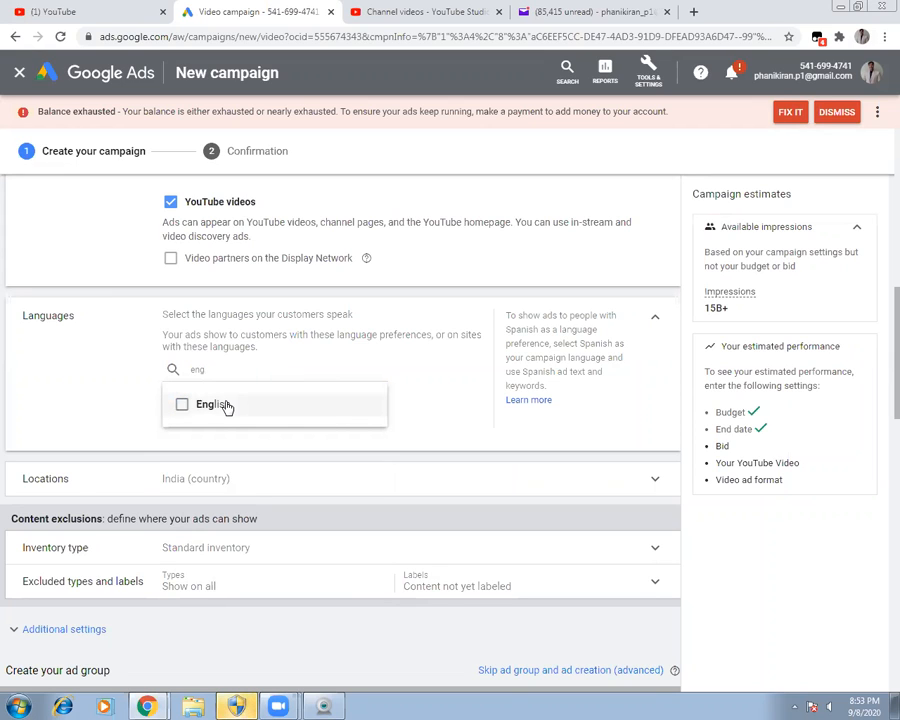
left_click(217, 371)
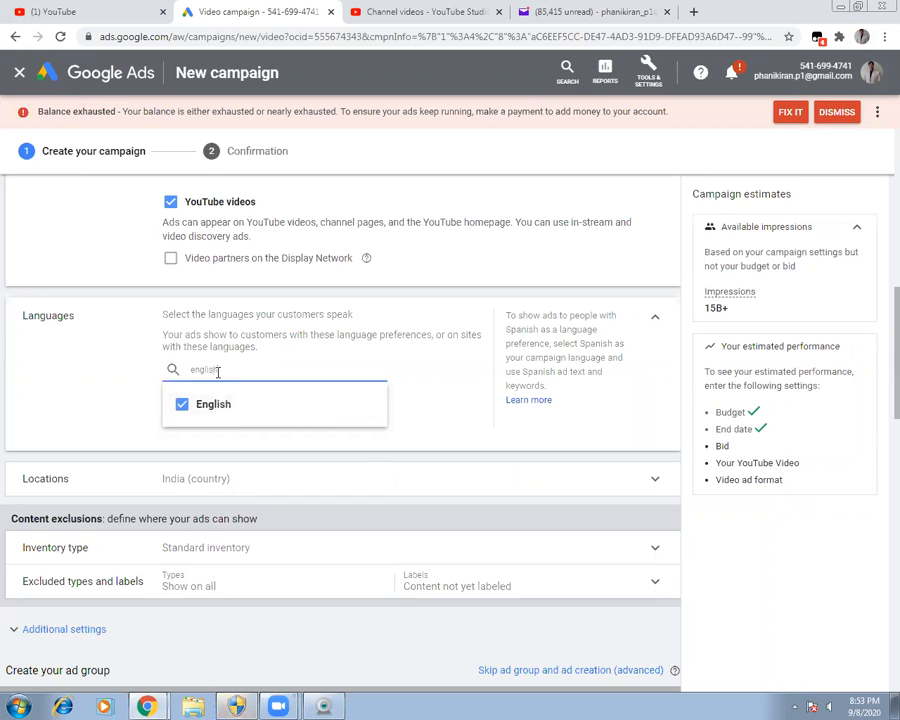
Try to add Telugu through the language search and clear the search text.
left_click(218, 372)
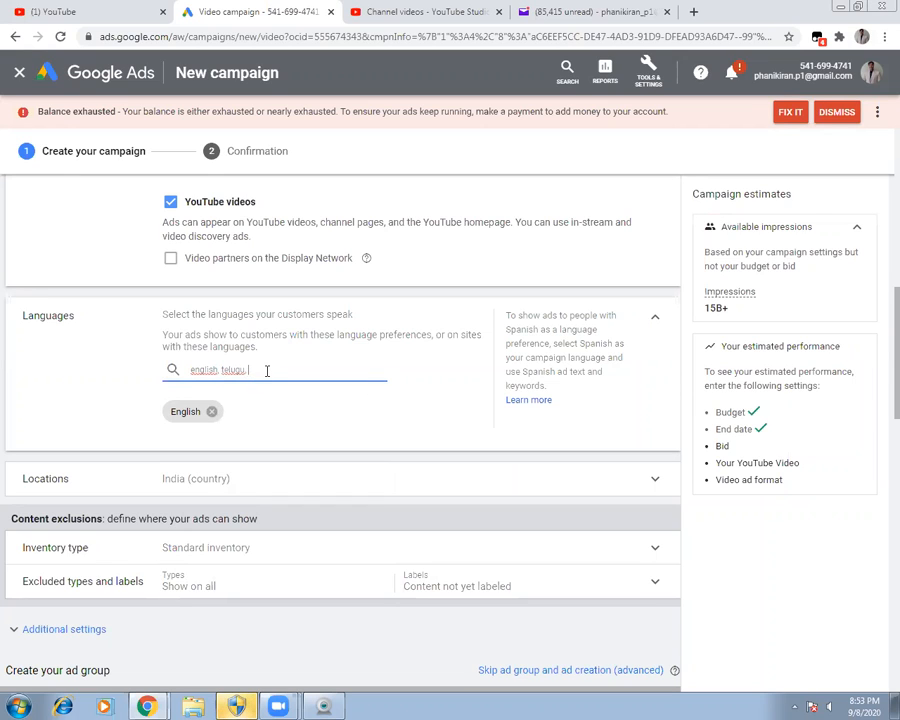
key("BackSpace")
key("BackSpace")
key("BackSpace")
key("BackSpace")
key("BackSpace")
key("BackSpace")
key("BackSpace")
key("BackSpace")
key("BackSpace")
key("BackSpace")
key("BackSpace")
key("BackSpace")
key("BackSpace")
key("BackSpace")
key("BackSpace")
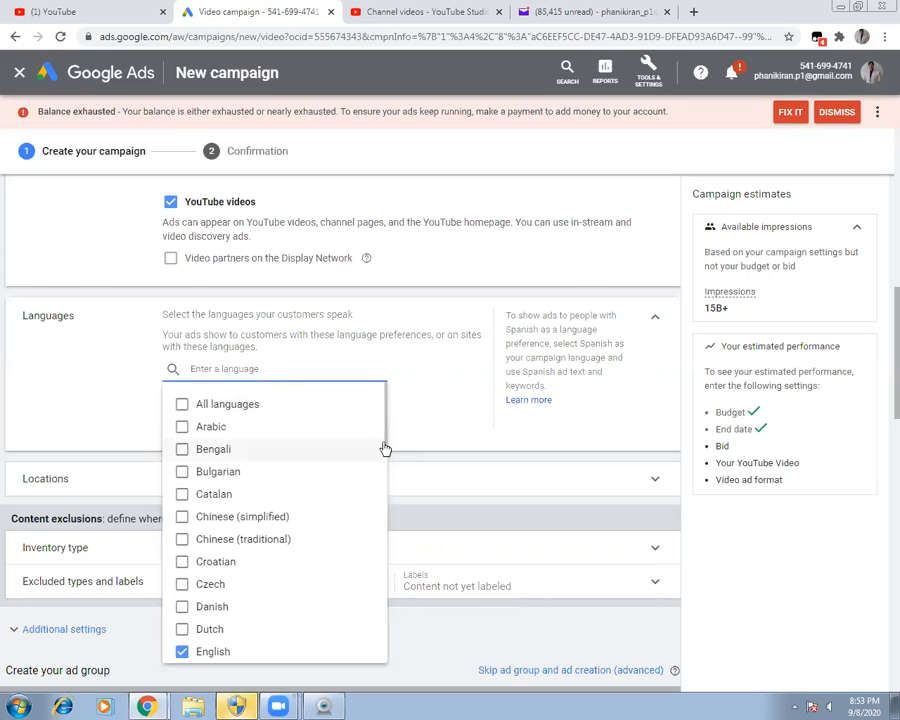
left_click_drag(385, 471, 384, 484)
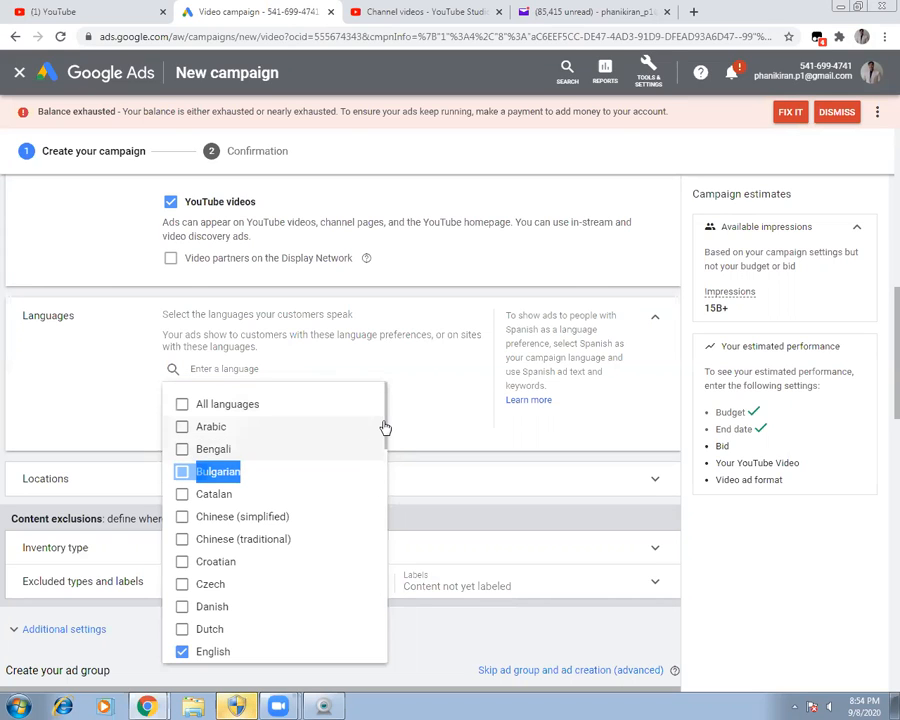
left_click_drag(385, 428, 386, 444)
left_click(387, 441)
key("Down")
key("Down")
key("Down")
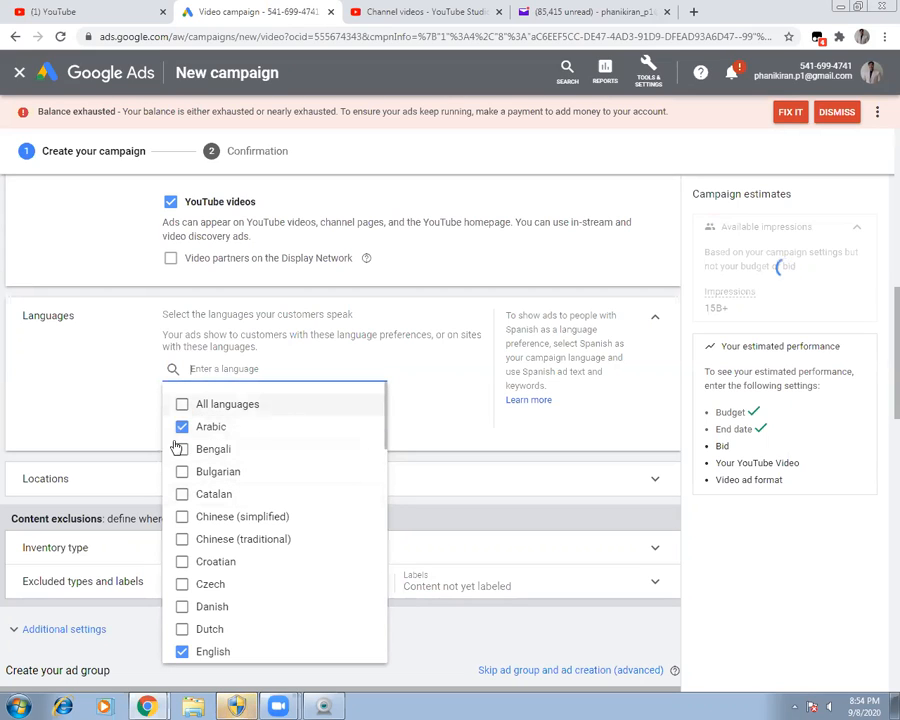
left_click(182, 427)
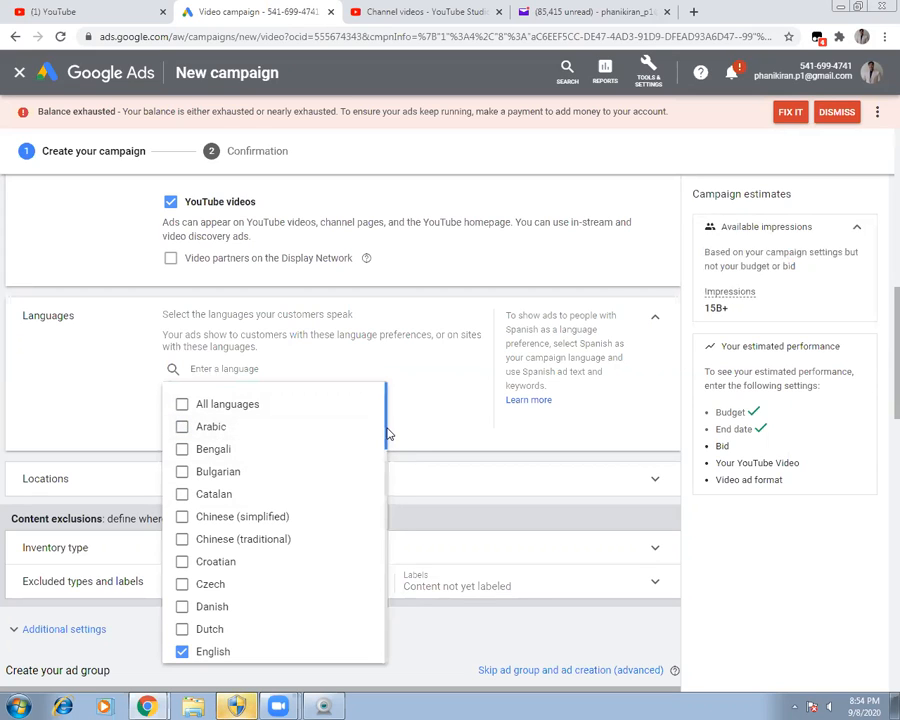
Add Hindi, Kannada, Malayalam and Marathi to the campaign languages.
left_click_drag(386, 428, 387, 459)
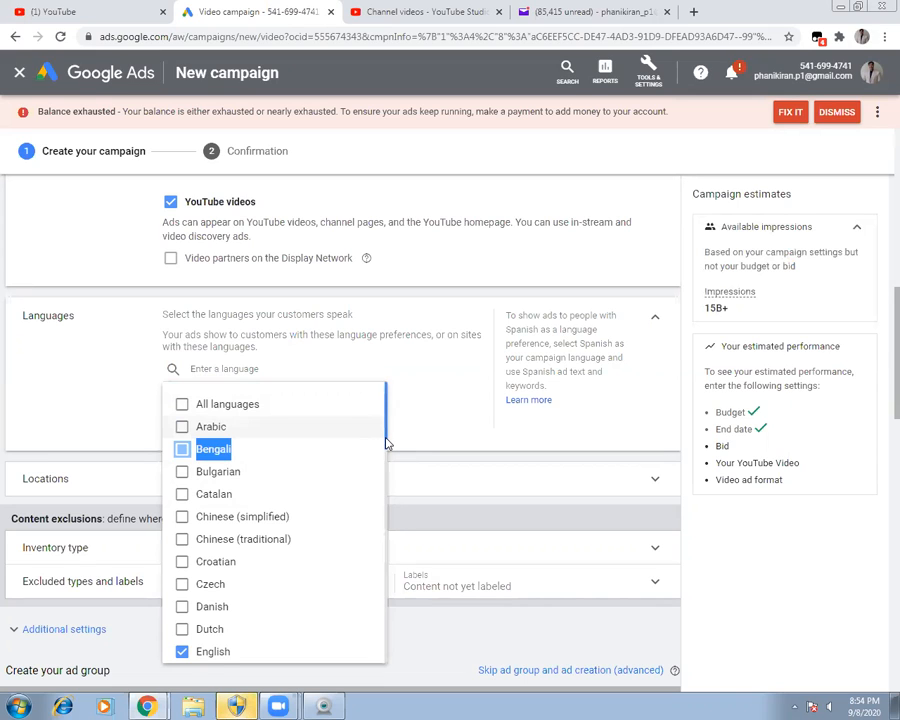
left_click_drag(386, 444, 380, 536)
left_click(183, 466)
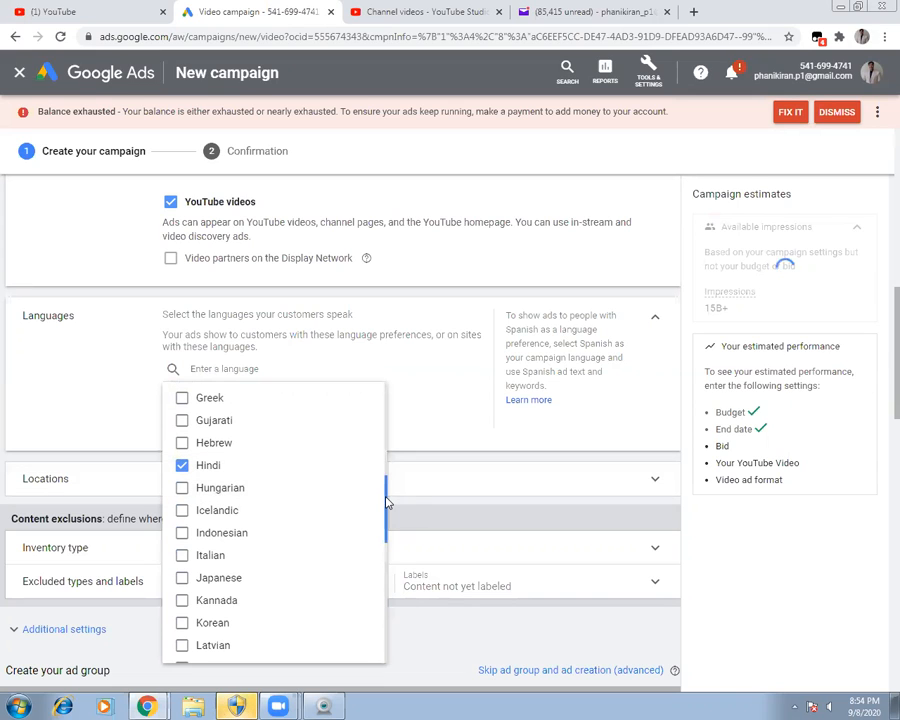
left_click_drag(387, 503, 386, 539)
left_click(182, 449)
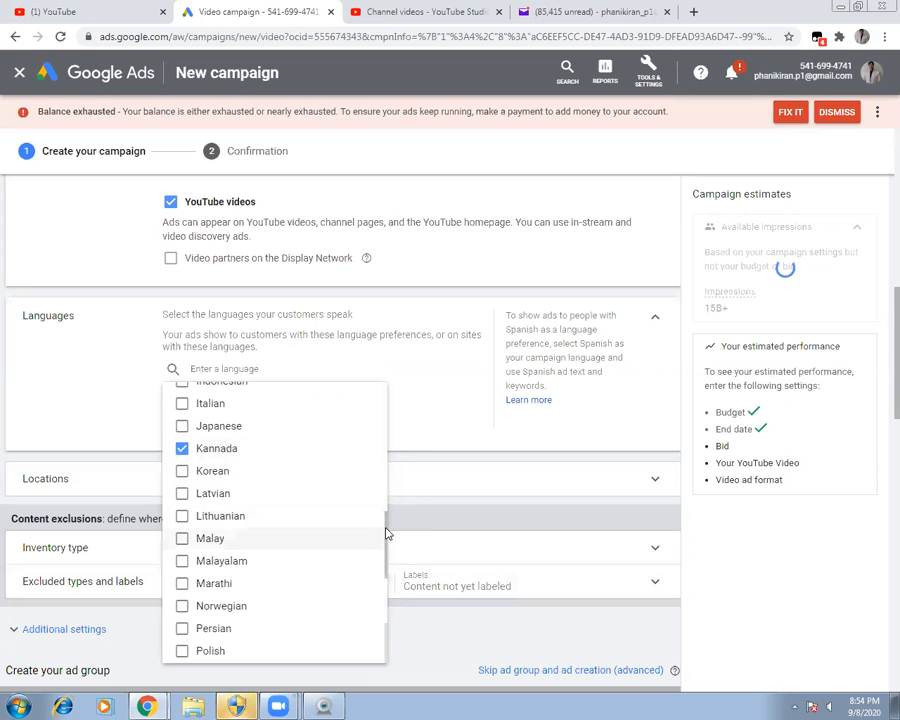
left_click_drag(387, 533, 387, 566)
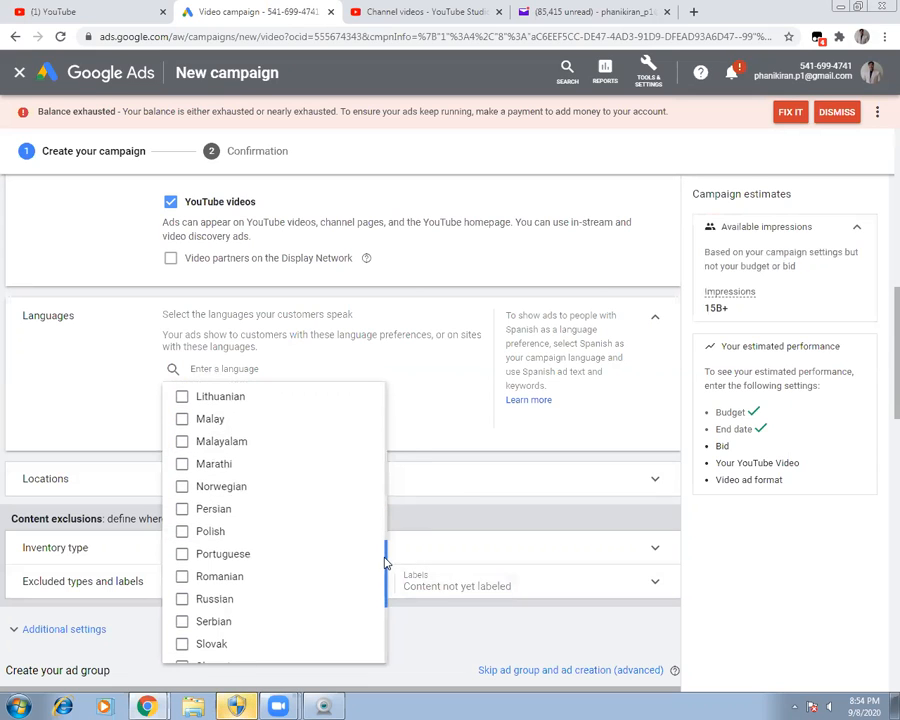
left_click(180, 443)
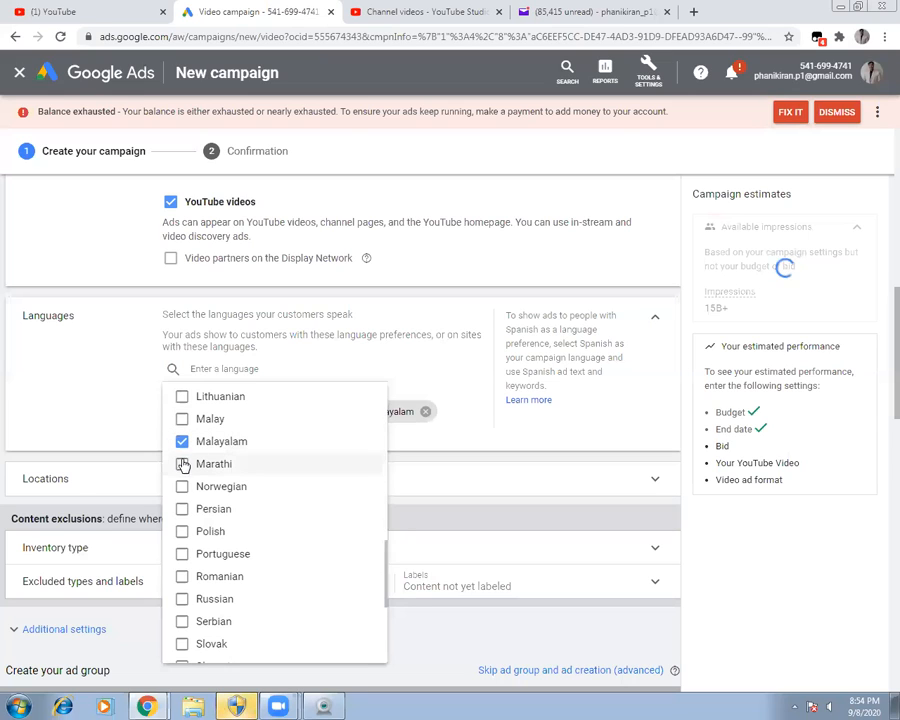
left_click(183, 465)
left_click_drag(386, 564, 386, 599)
left_click(386, 586)
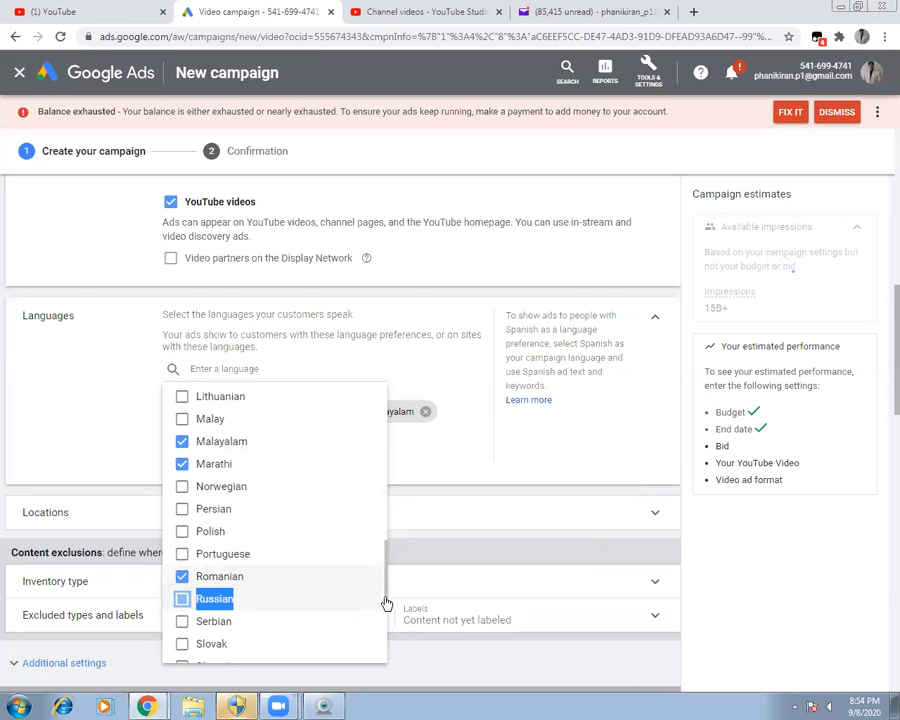
left_click(183, 577)
left_click_drag(385, 571, 387, 590)
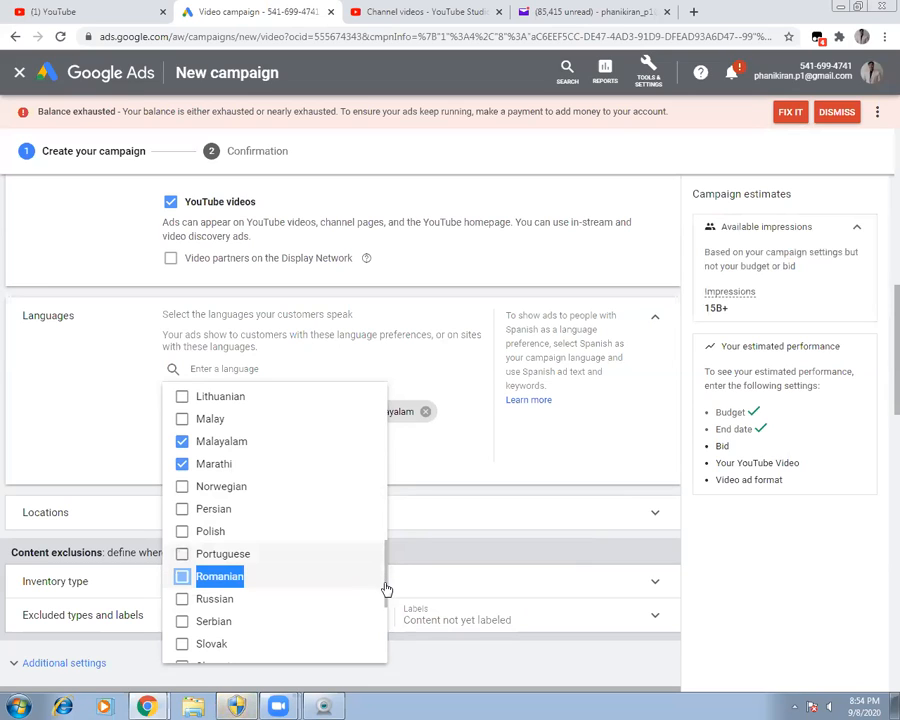
left_click(184, 578)
left_click(183, 577)
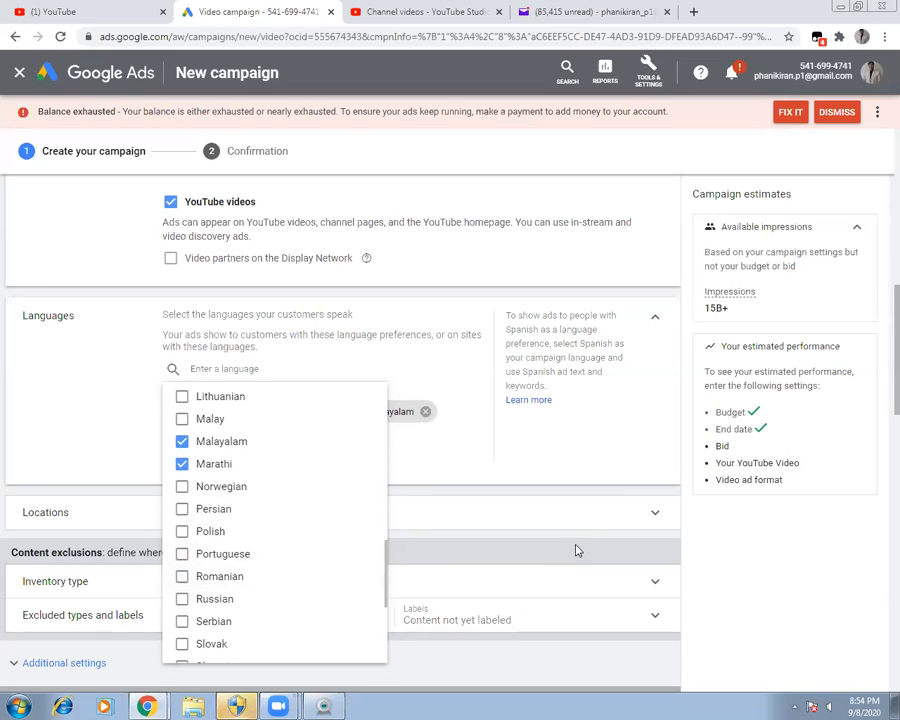
Close the list of campaign languages.
scroll(878, 430, "down", 1)
left_click_drag(879, 429, 877, 454)
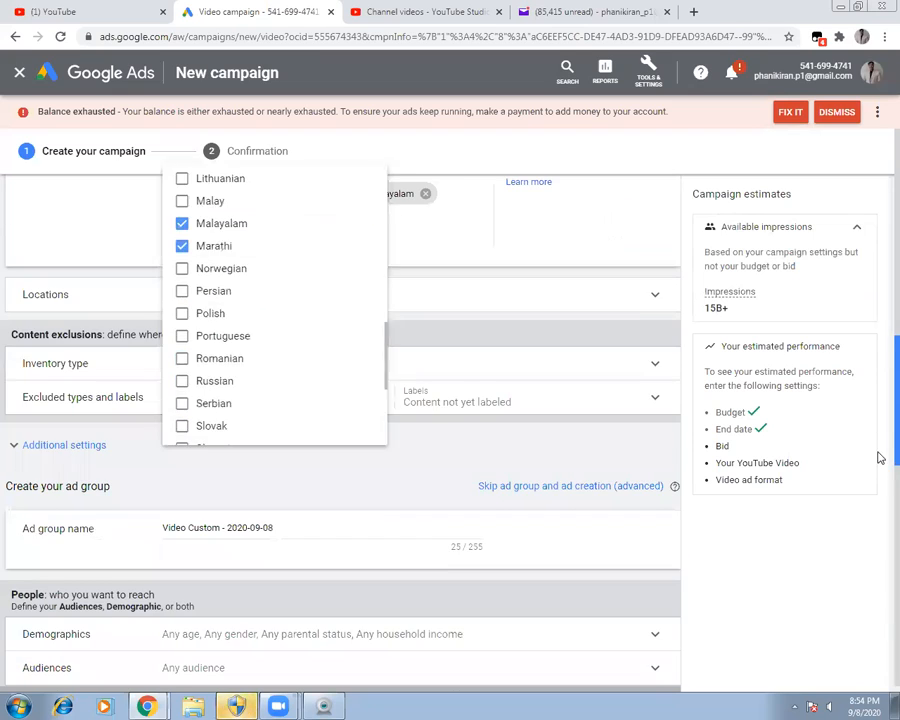
left_click(484, 374)
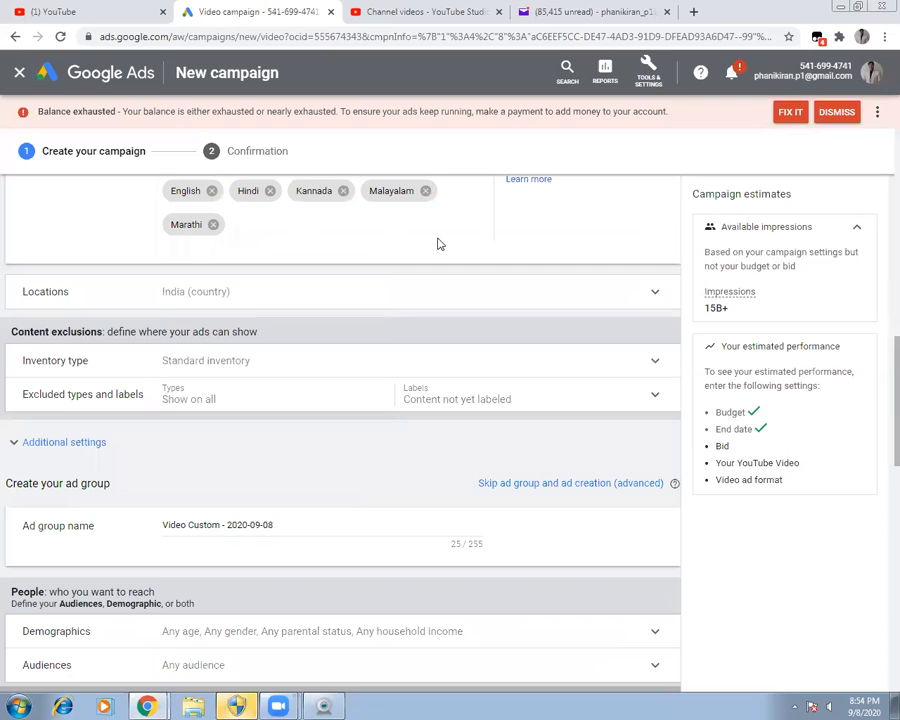
Switch location targeting to another location and target Hyderabad, Telangana, India through the advanced search.
mouse_move(878, 358)
left_mouse_down()
mouse_move(878, 305)
mouse_move(878, 351)
left_mouse_up()
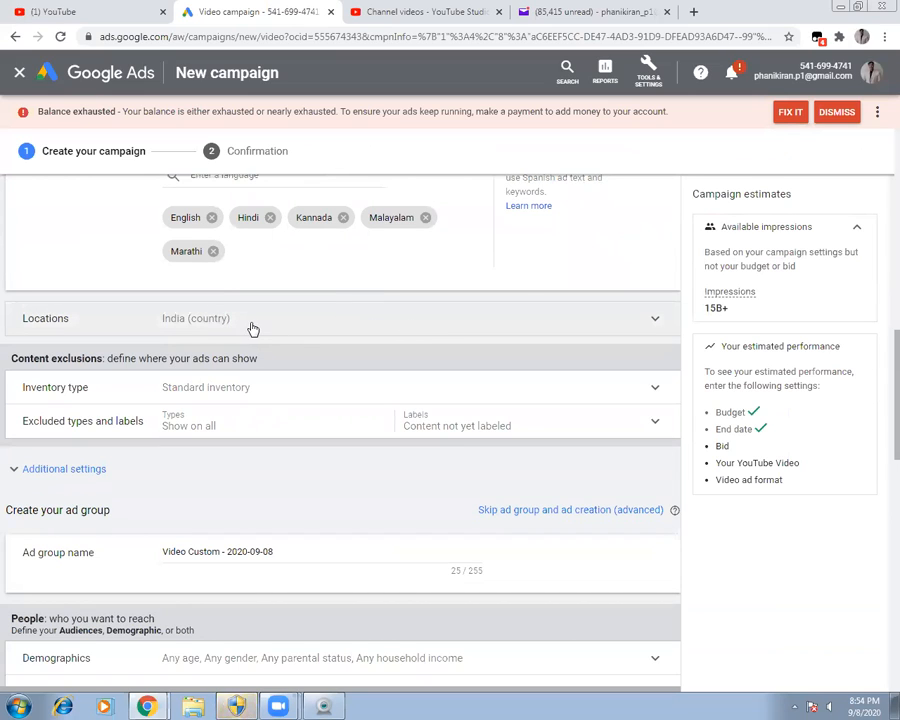
left_click(652, 321)
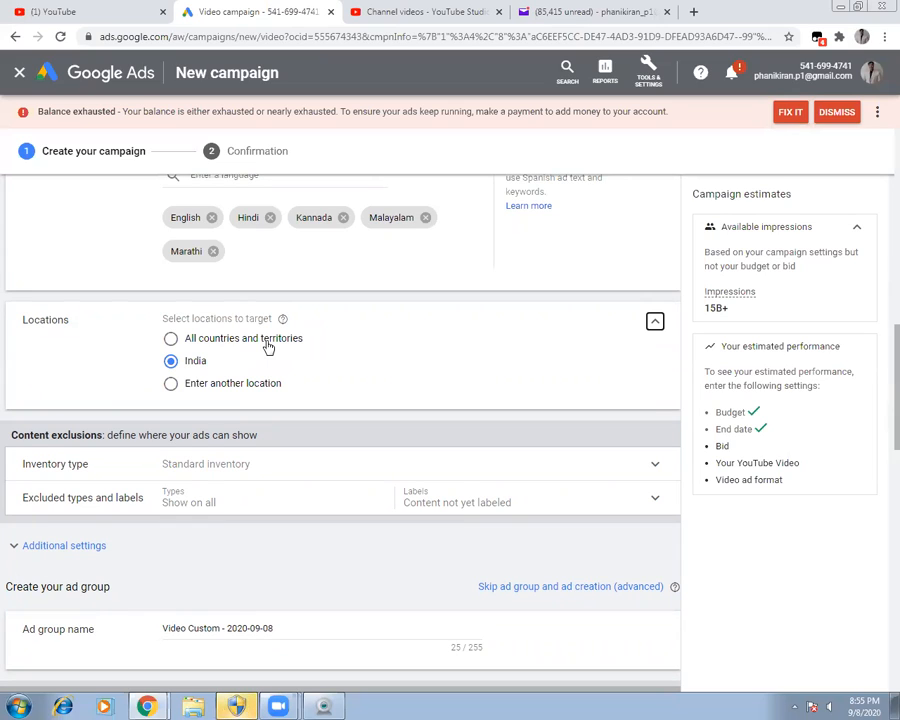
left_click(171, 385)
left_click(278, 418)
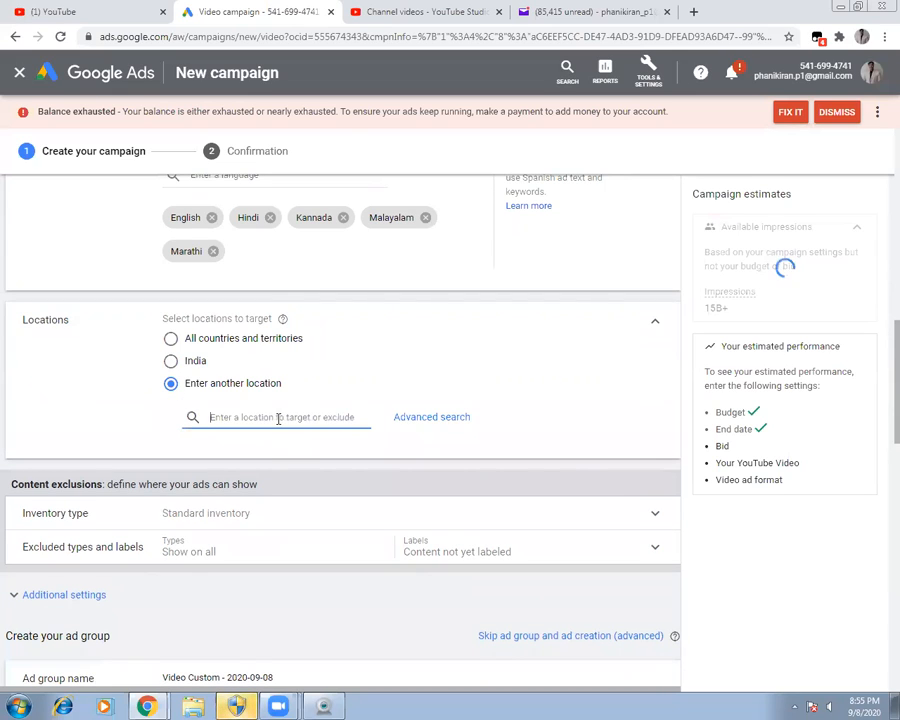
left_click(416, 423)
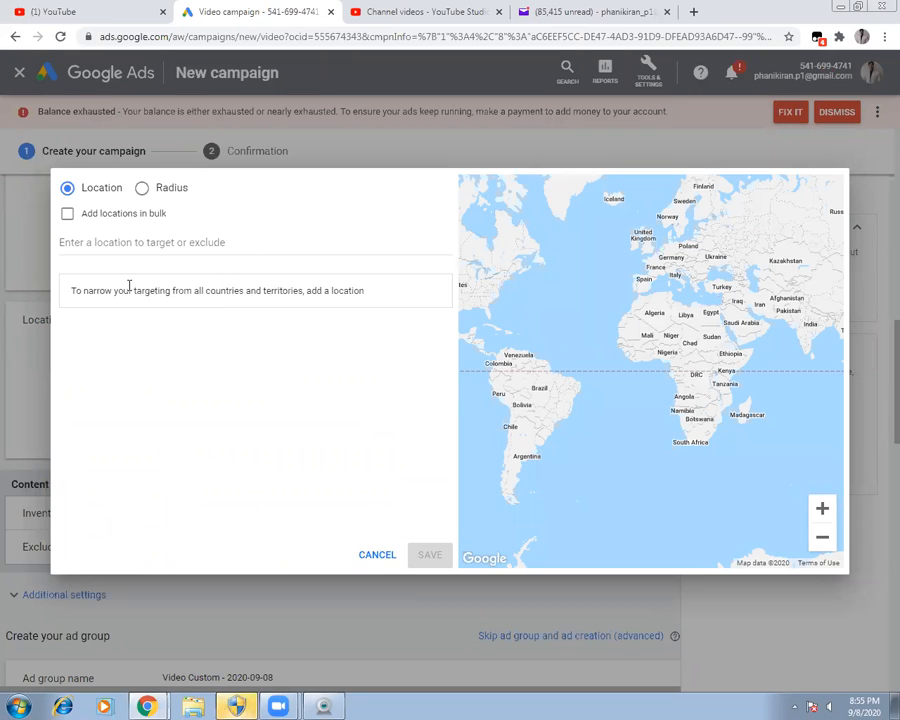
left_click(147, 244)
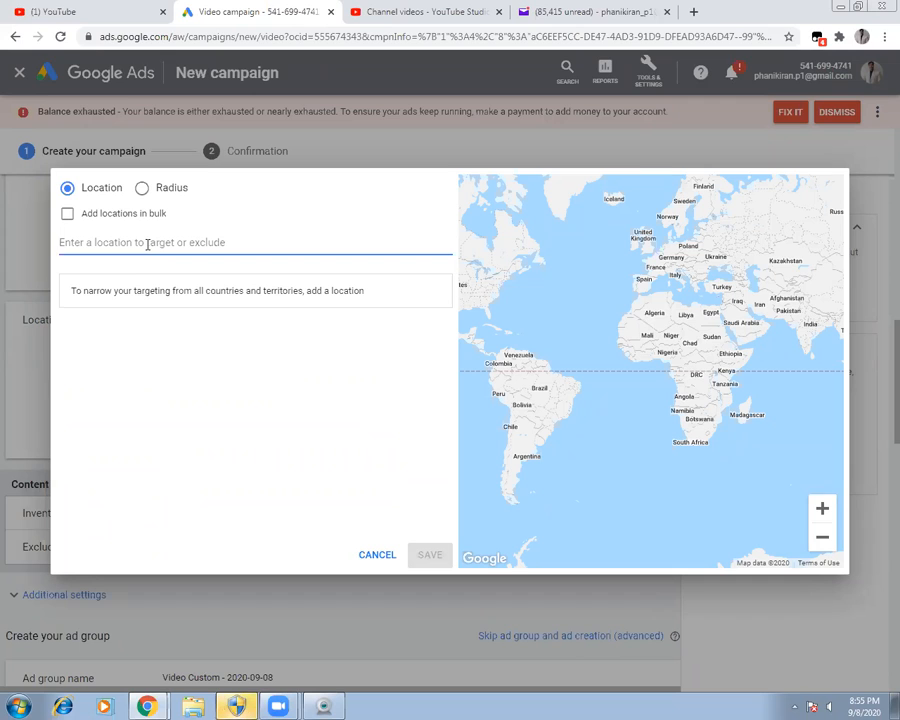
type("Hyderabad")
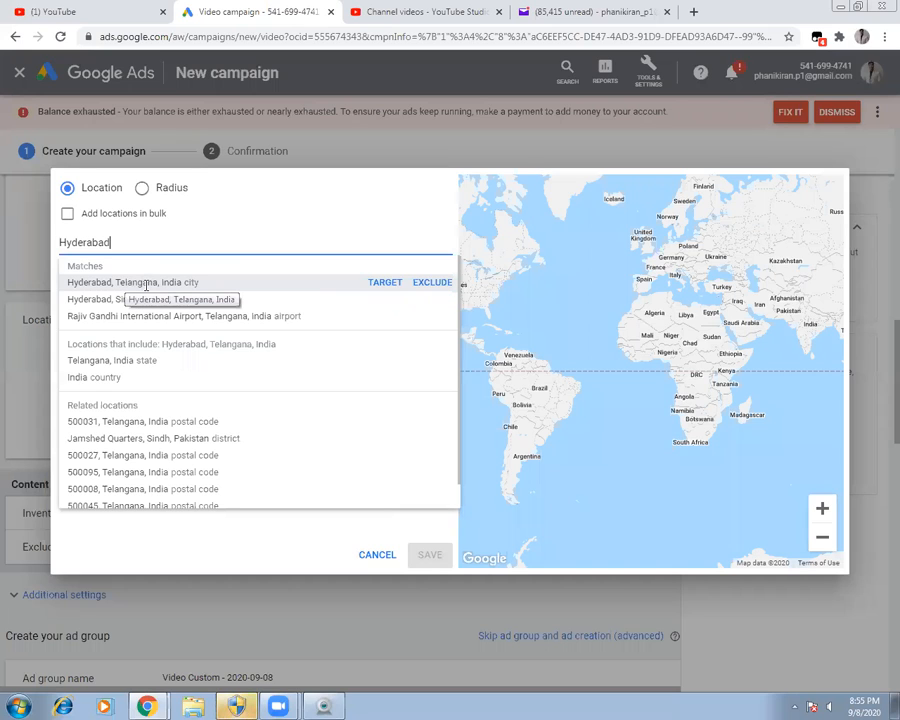
left_click(387, 284)
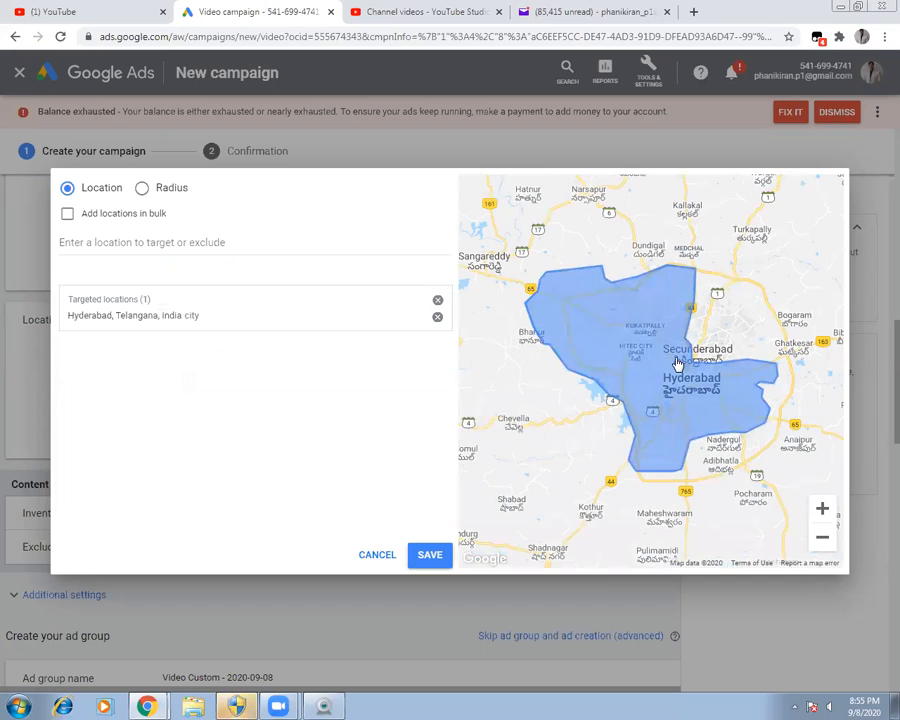
Add Chennai, Tamil Nadu, India as a second targeted location.
left_click(161, 243)
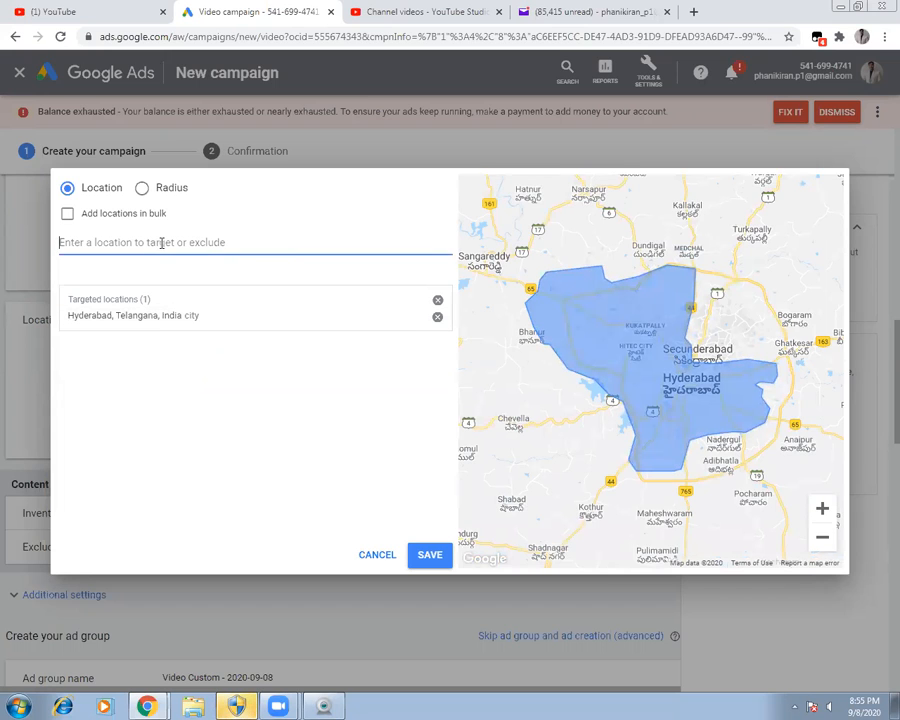
type("Chennai")
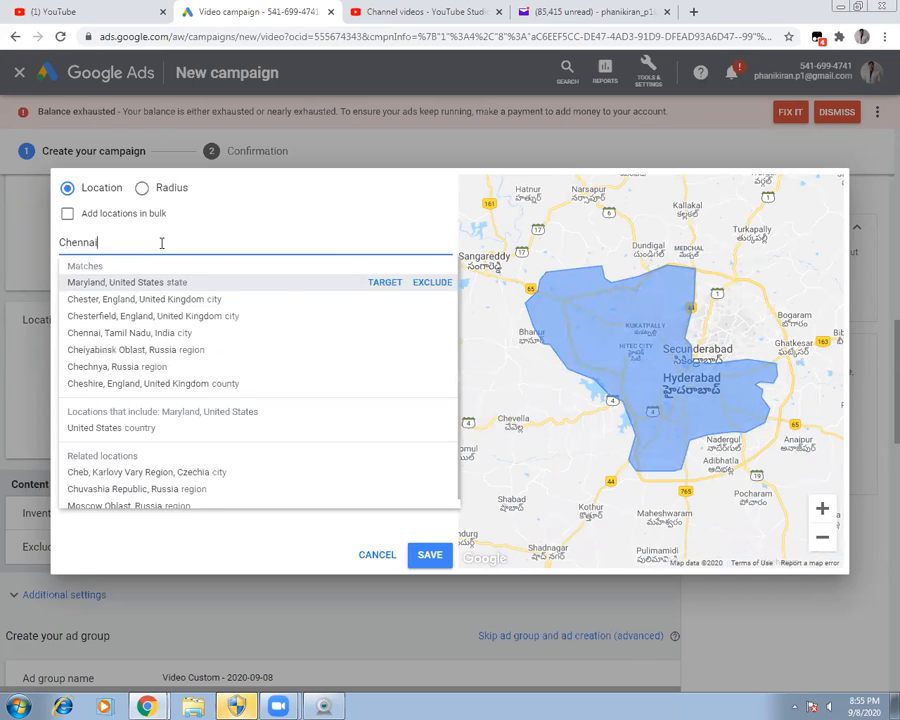
left_click(167, 282)
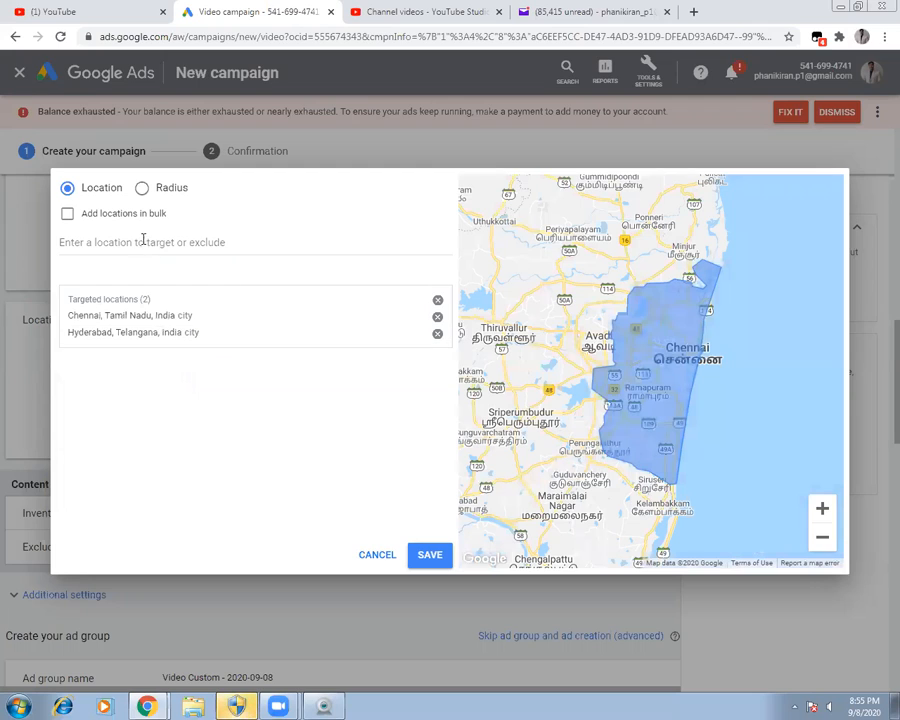
Add Kerala, India state as a third targeted location in the advanced location search.
left_click(141, 248)
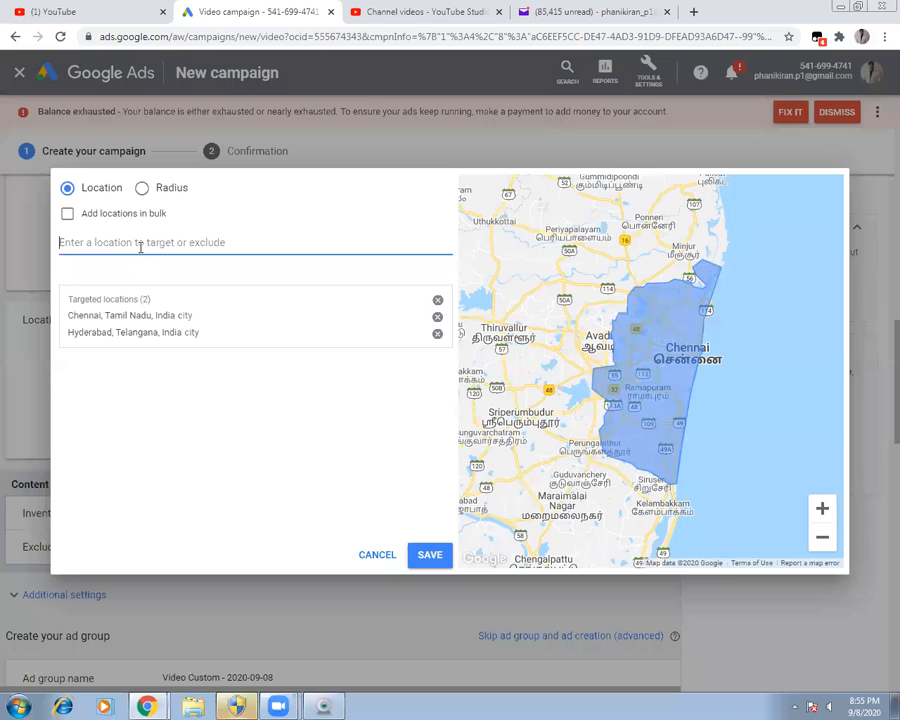
type("Kerala")
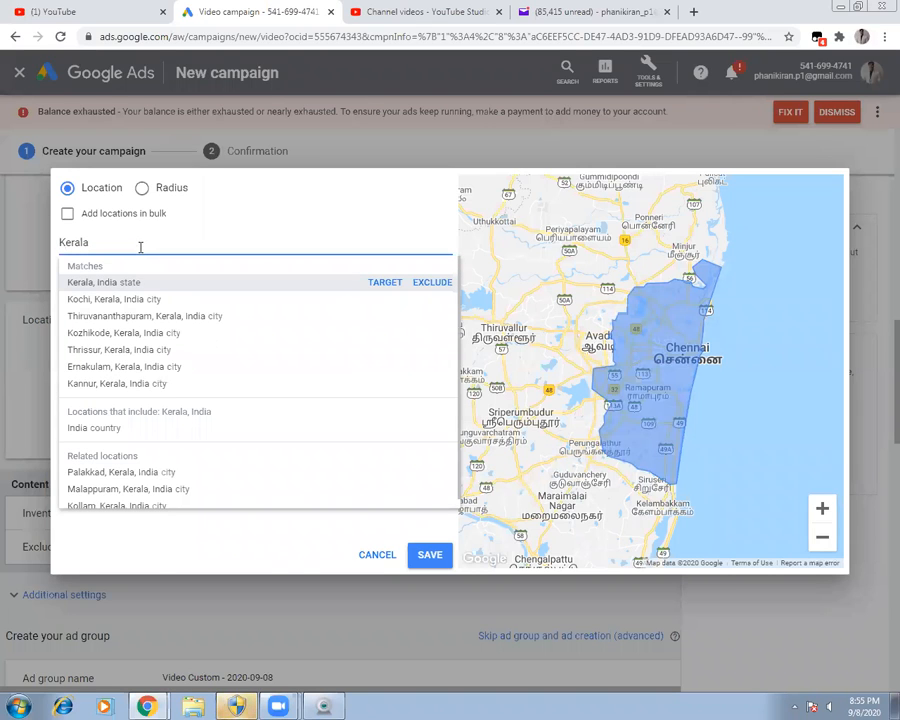
left_click(385, 283)
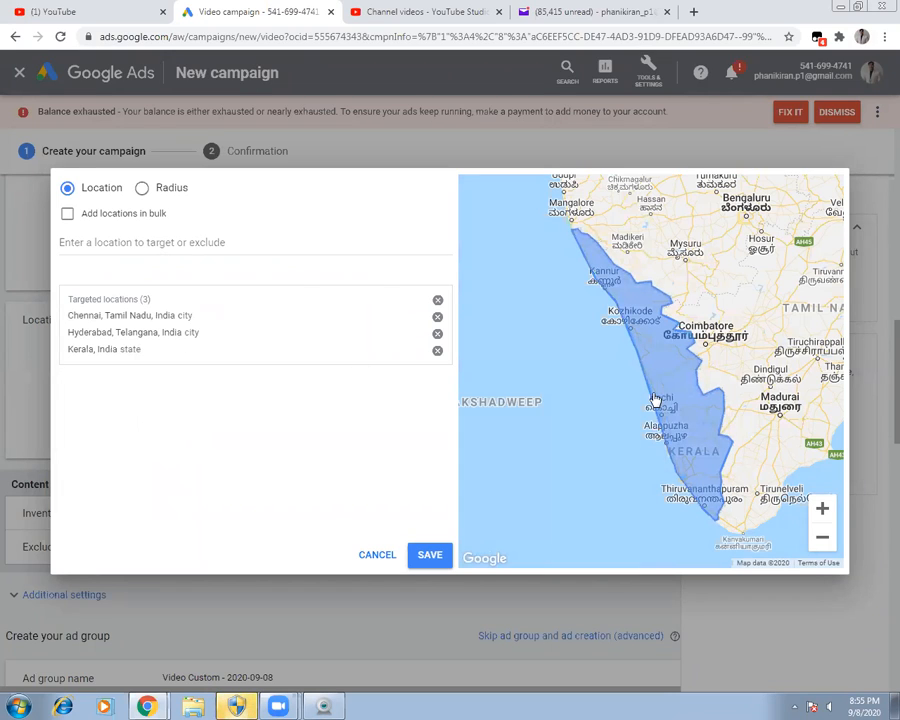
Discard the advanced location search selections and set the campaign's location targeting to India.
left_click(377, 555)
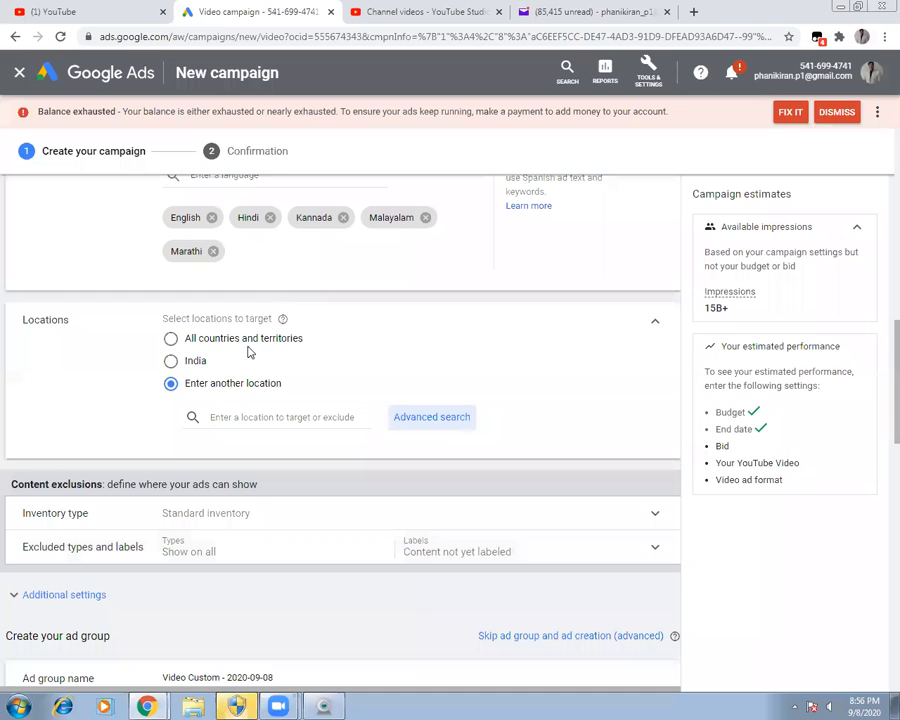
left_click(172, 363)
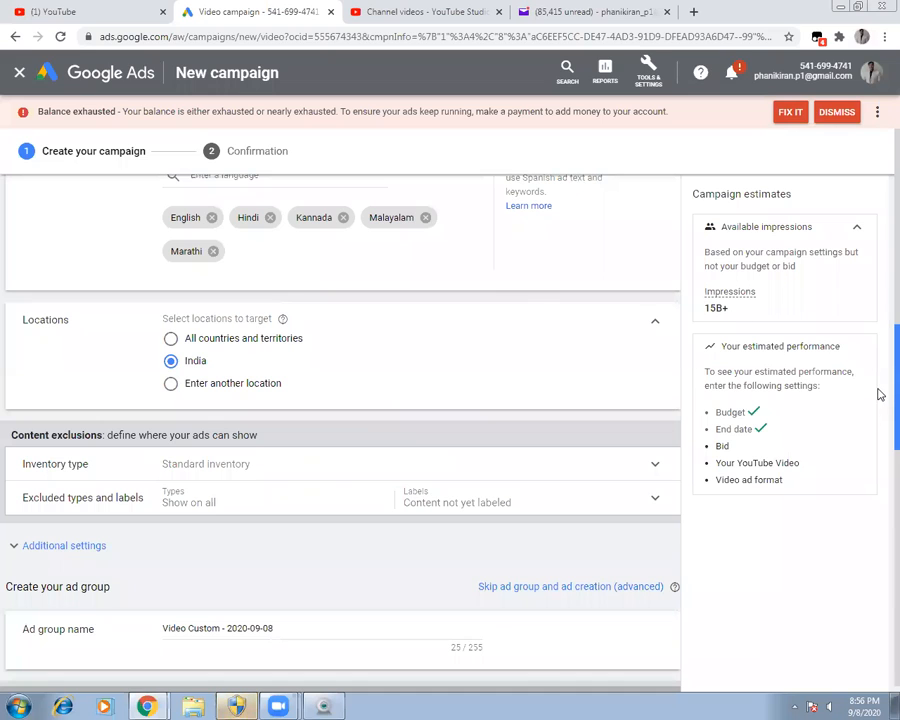
Review the expanded, standard and limited inventory types under content exclusions, dismissing the Outbyte PC Repair pop-up.
scroll(879, 400, "down", 3)
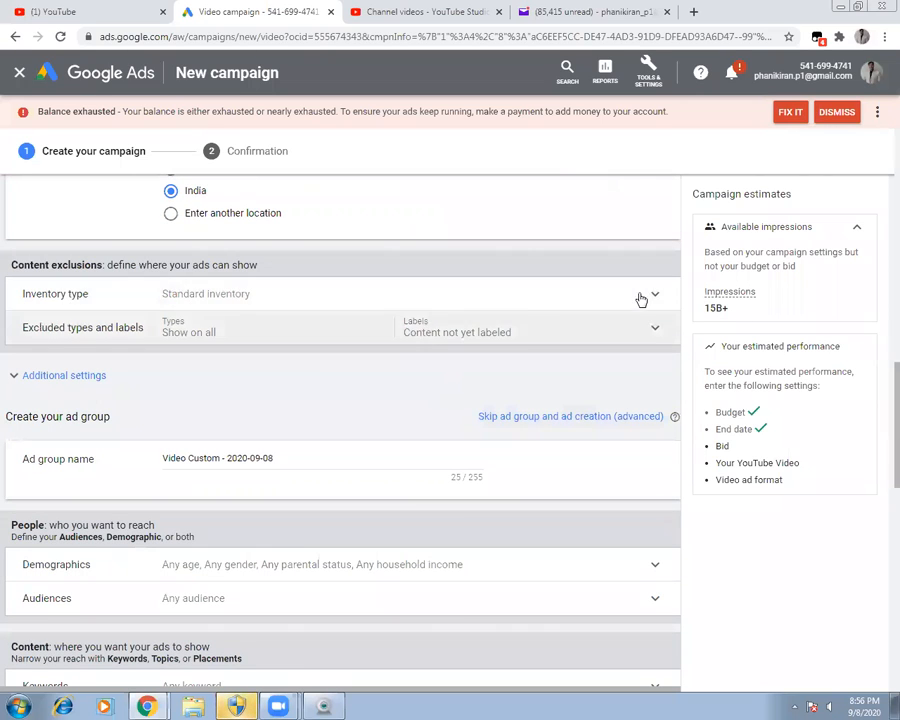
left_click(654, 298)
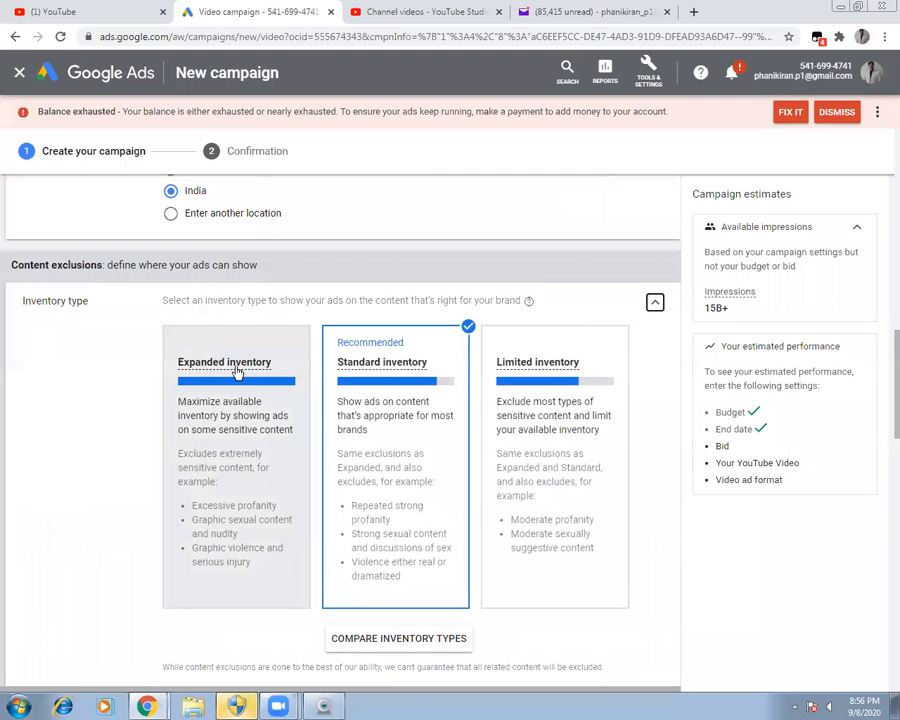
mouse_move(270, 364)
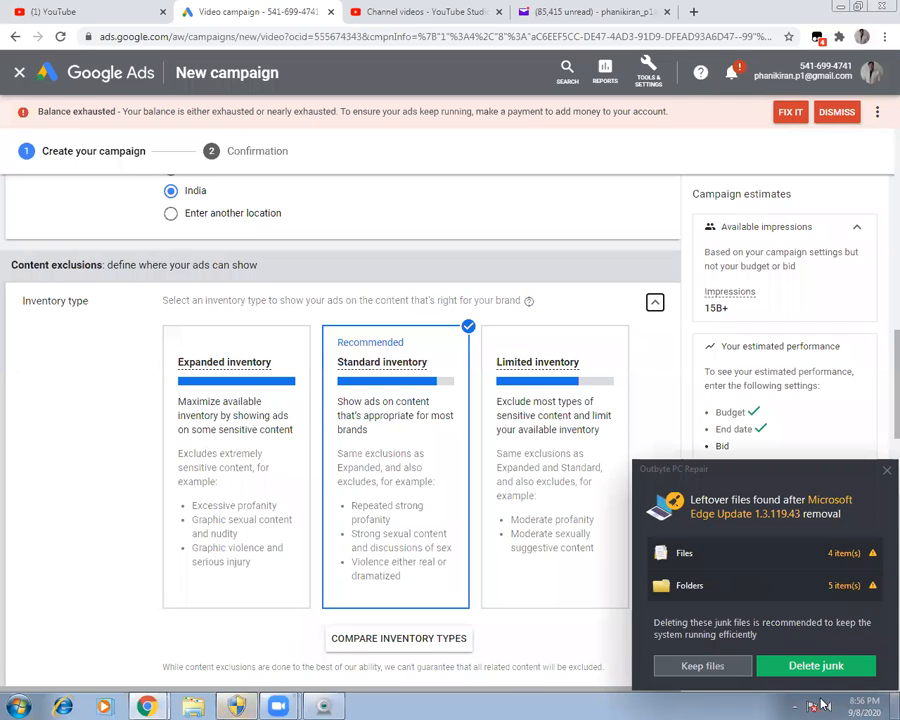
left_click(881, 476)
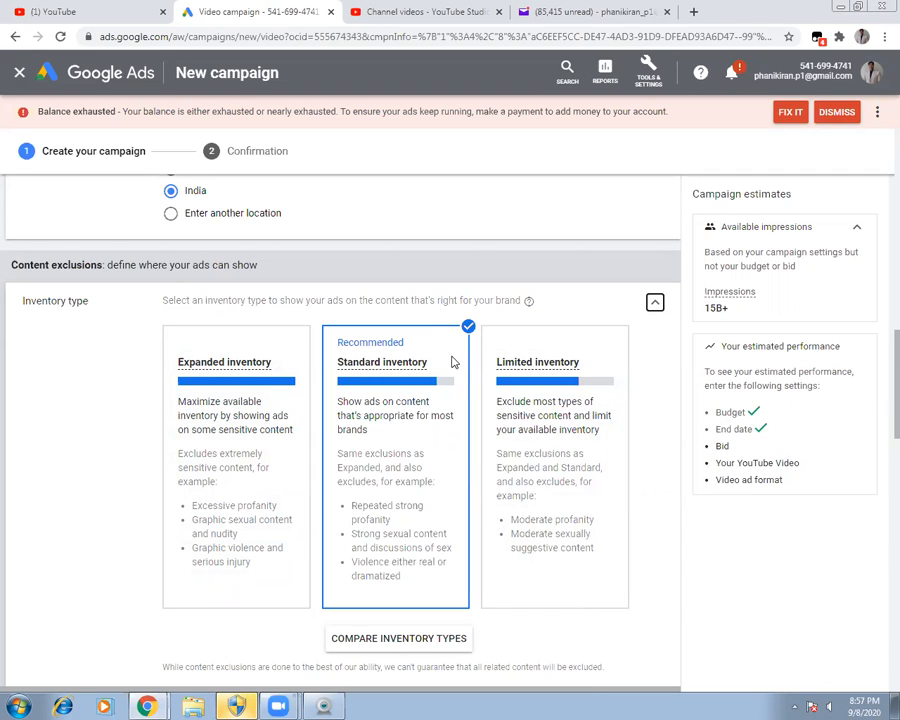
scroll(878, 455, "down", 1)
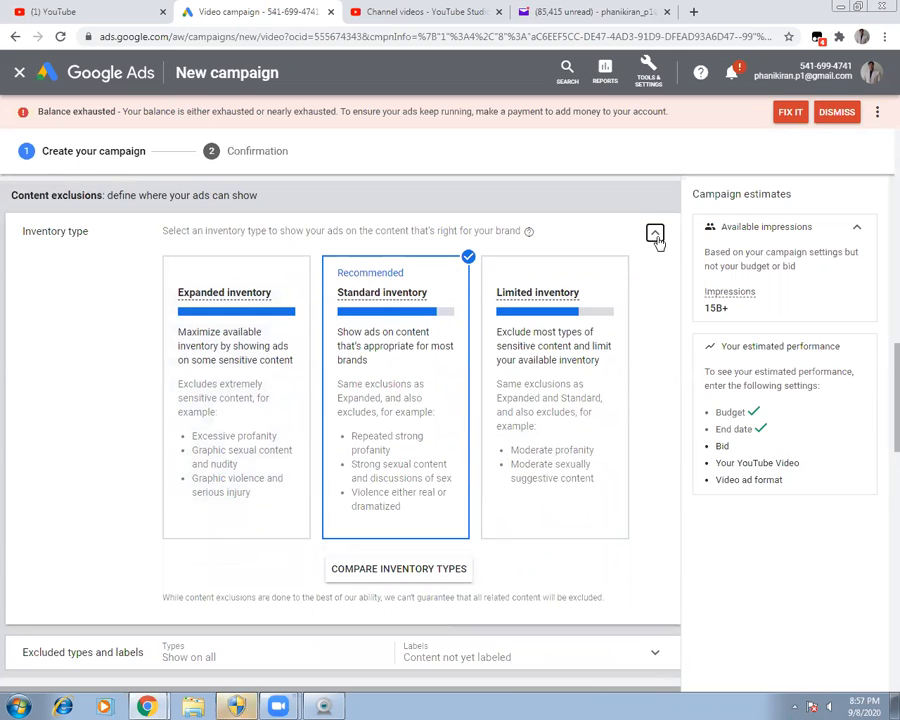
left_click(655, 235)
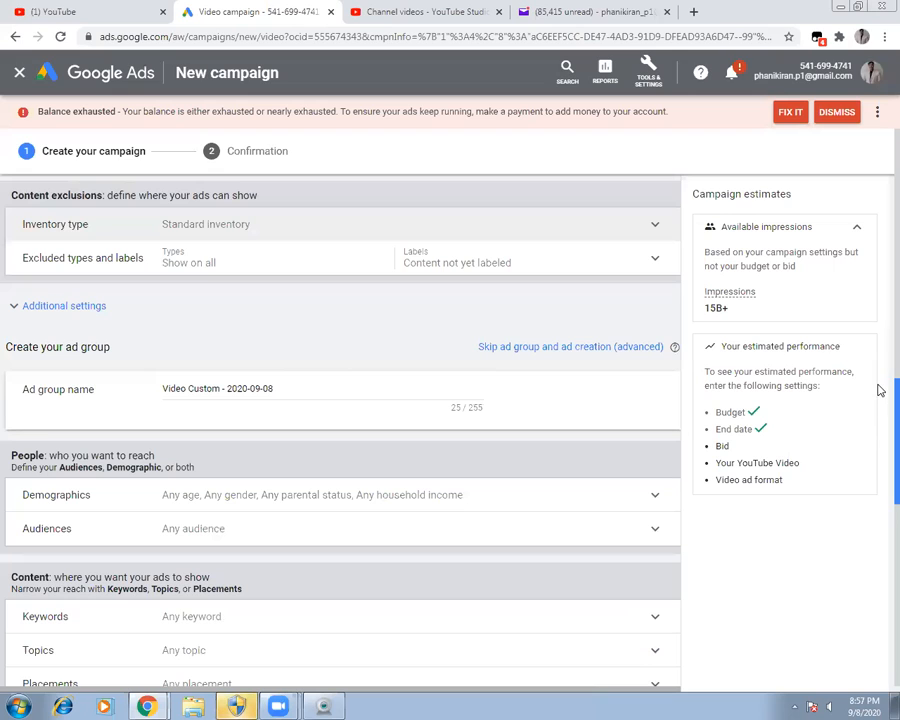
Rename the ad group as States and Capitals.
scroll(874, 396, "down", 1)
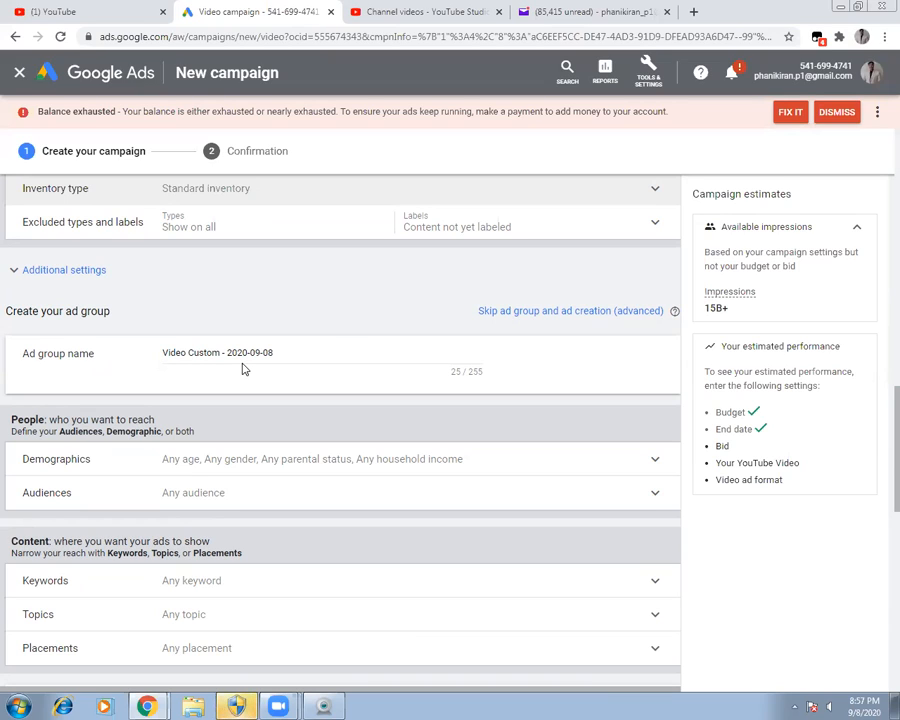
left_click(300, 353)
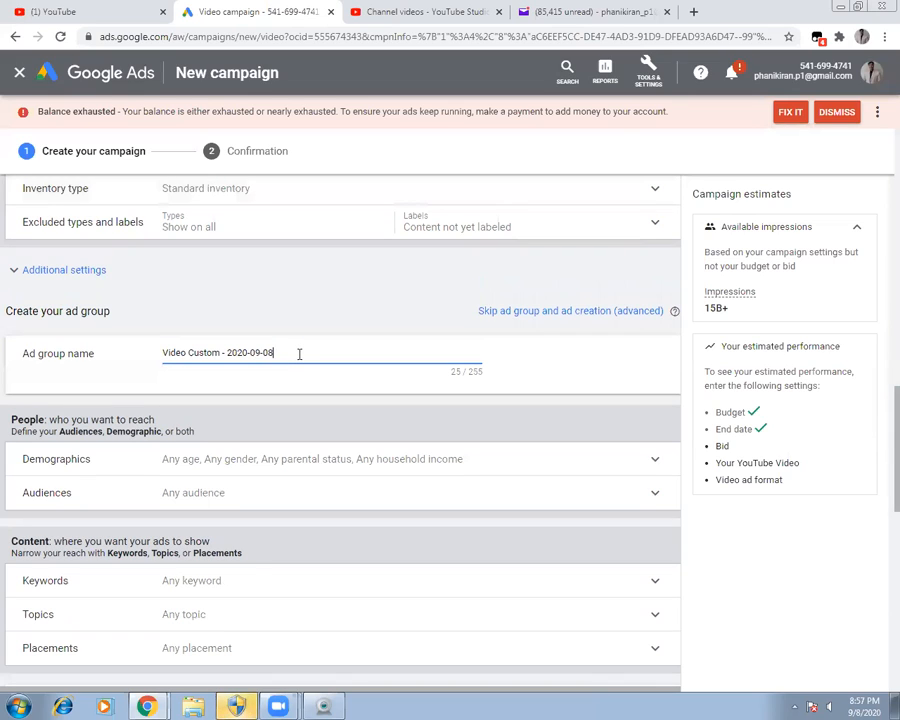
left_click_drag(299, 353, 160, 356)
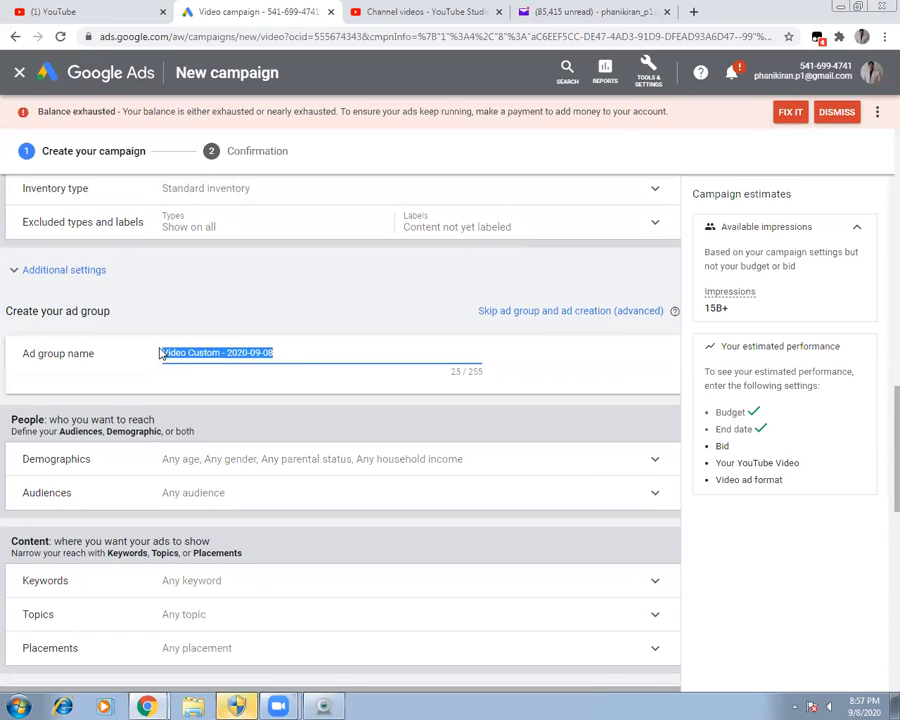
type("States ")
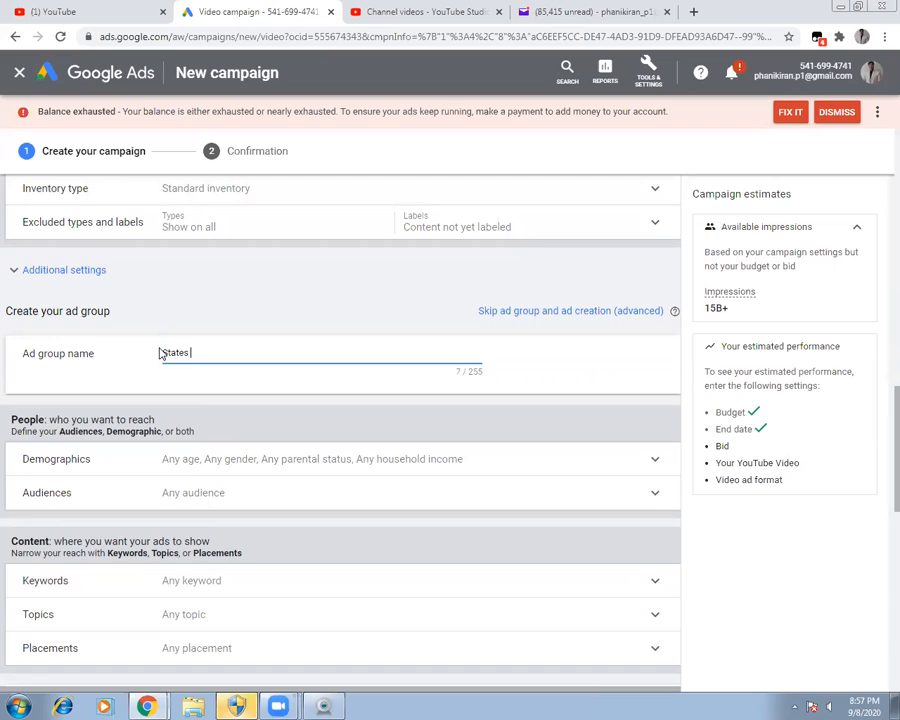
type("and Capitals")
Open the ad group's demographic targeting and exclude the Unknown gender.
scroll(878, 448, "down", 1)
scroll(878, 450, "down", 1)
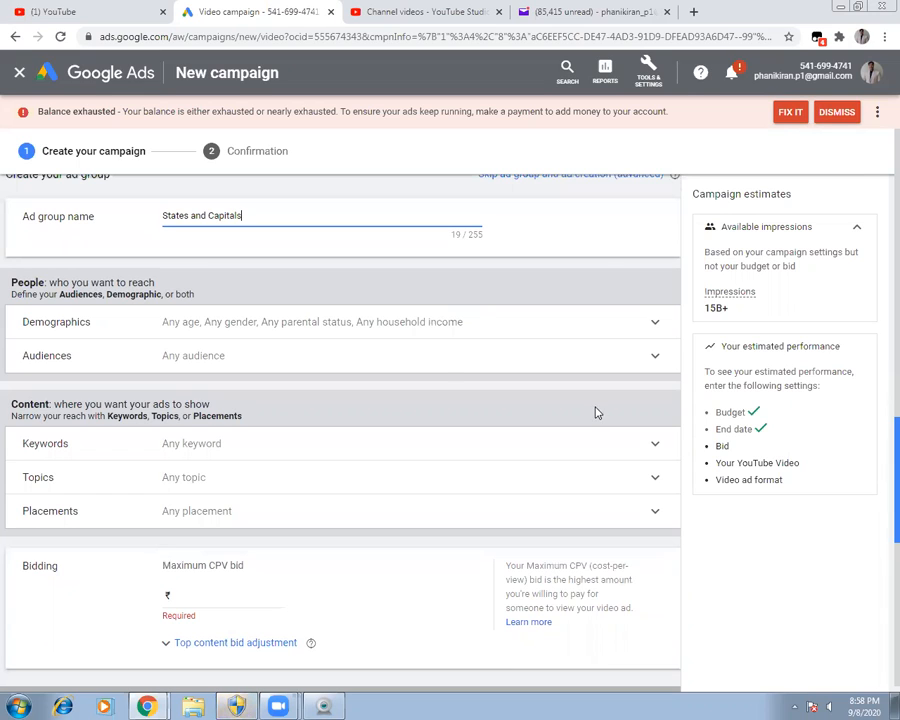
left_click(655, 326)
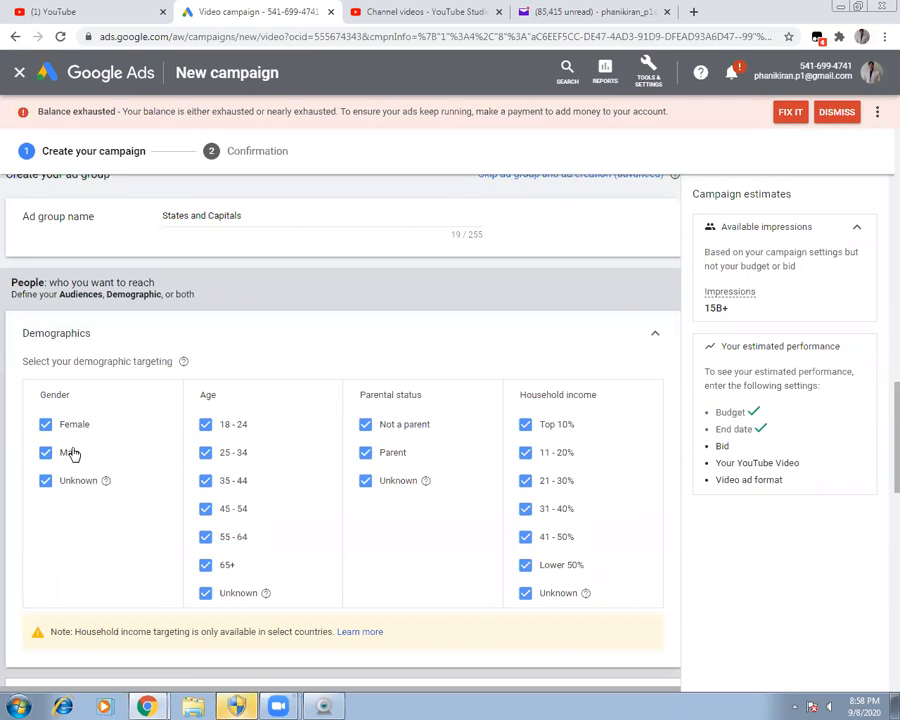
left_click(45, 483)
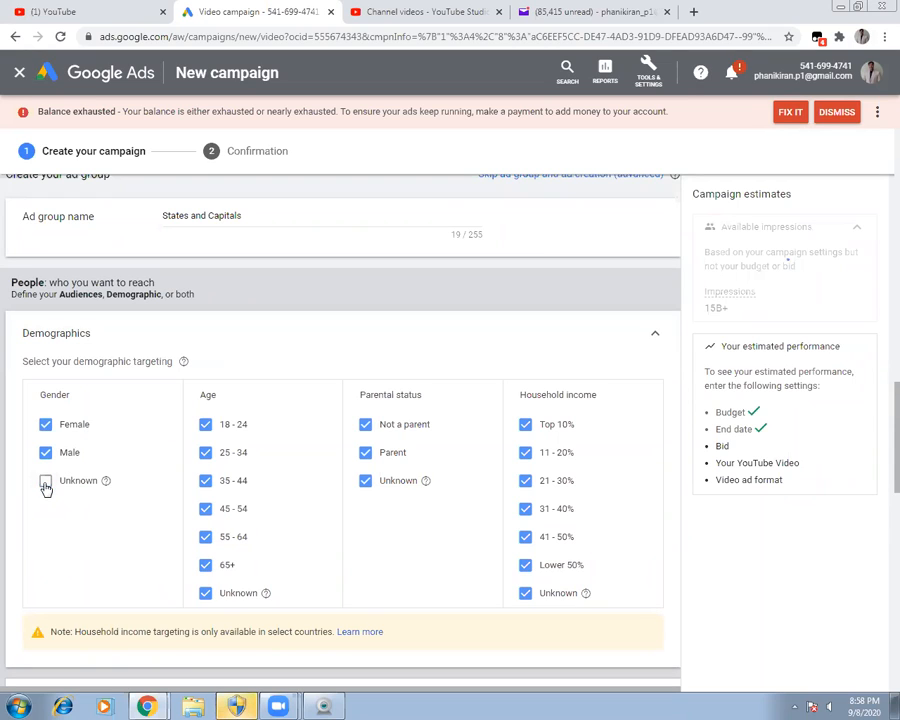
Limit the age targeting to the 18 - 24 and 25 - 34 groups, excluding all older ages and Unknown.
left_click(206, 426)
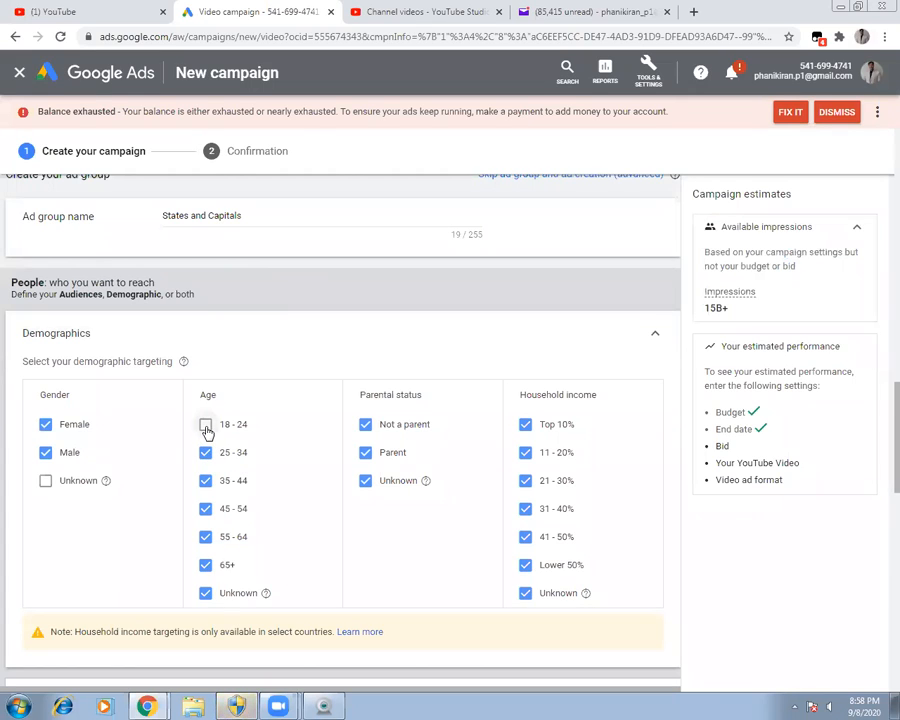
left_click(206, 426)
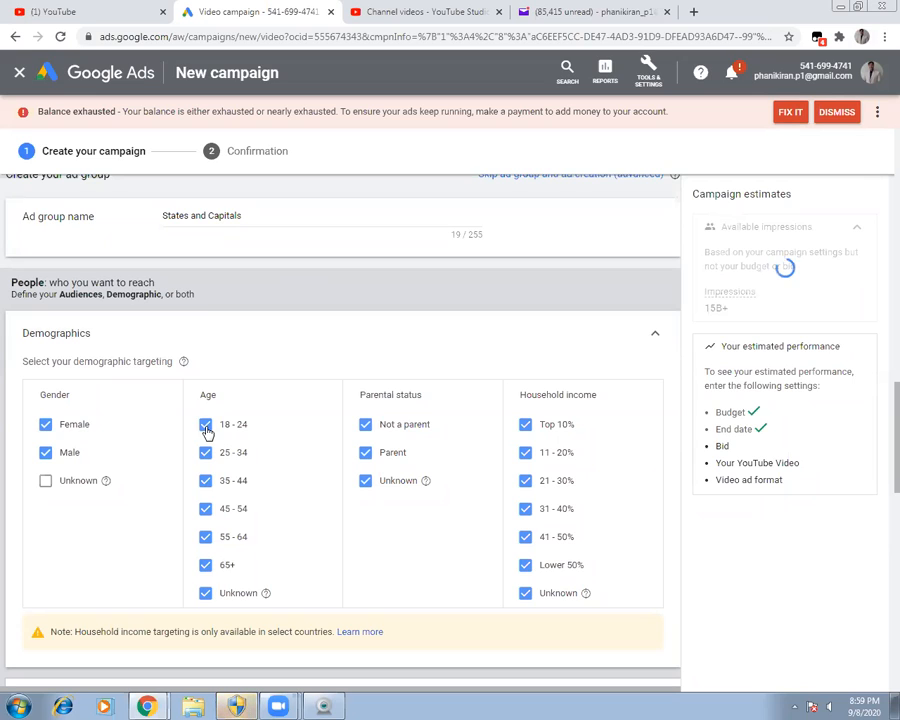
left_click(206, 481)
left_click(208, 510)
left_click(206, 540)
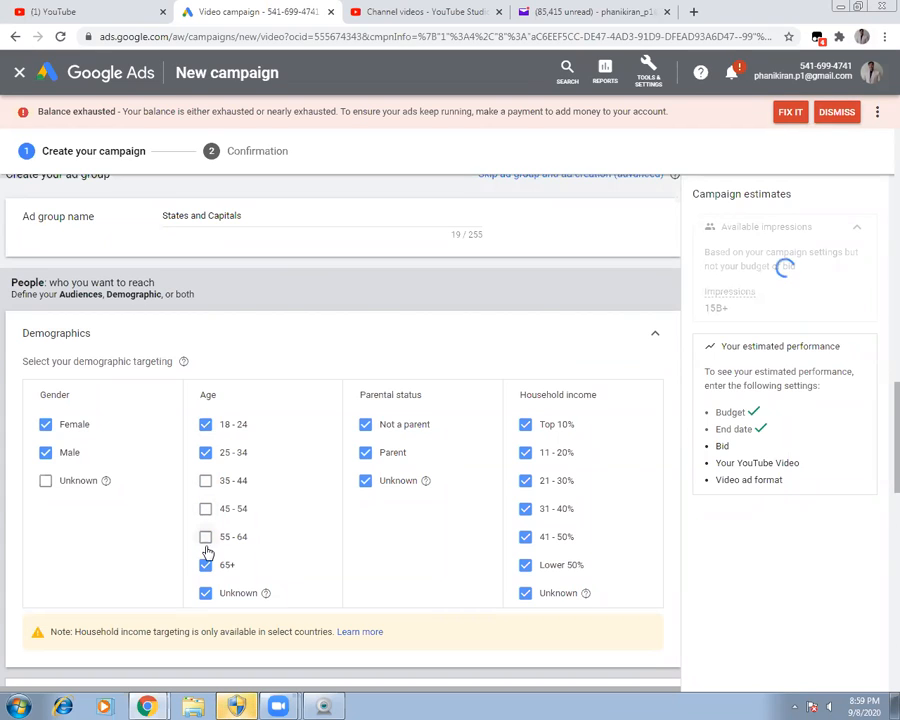
left_click(205, 566)
left_click(205, 594)
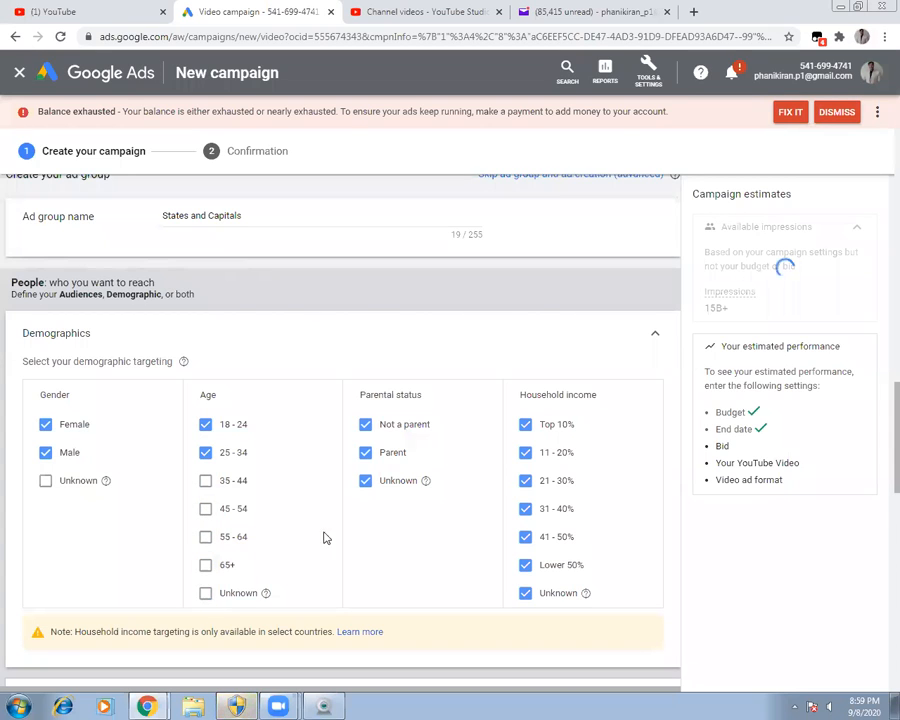
Exclude the Not a parent status and include the 35 - 44 age group again.
left_click(367, 426)
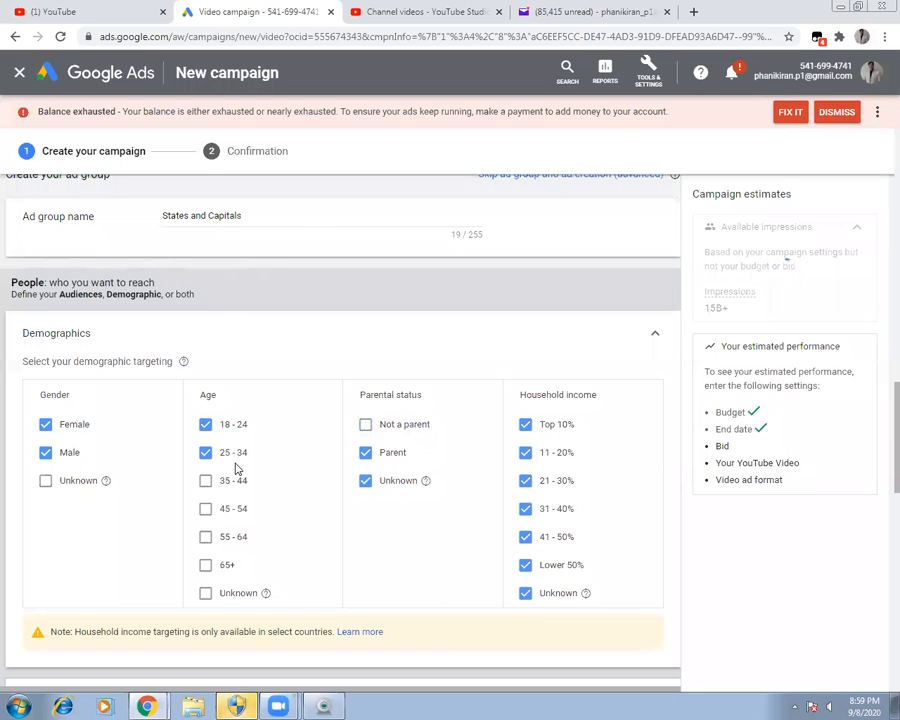
left_click(205, 481)
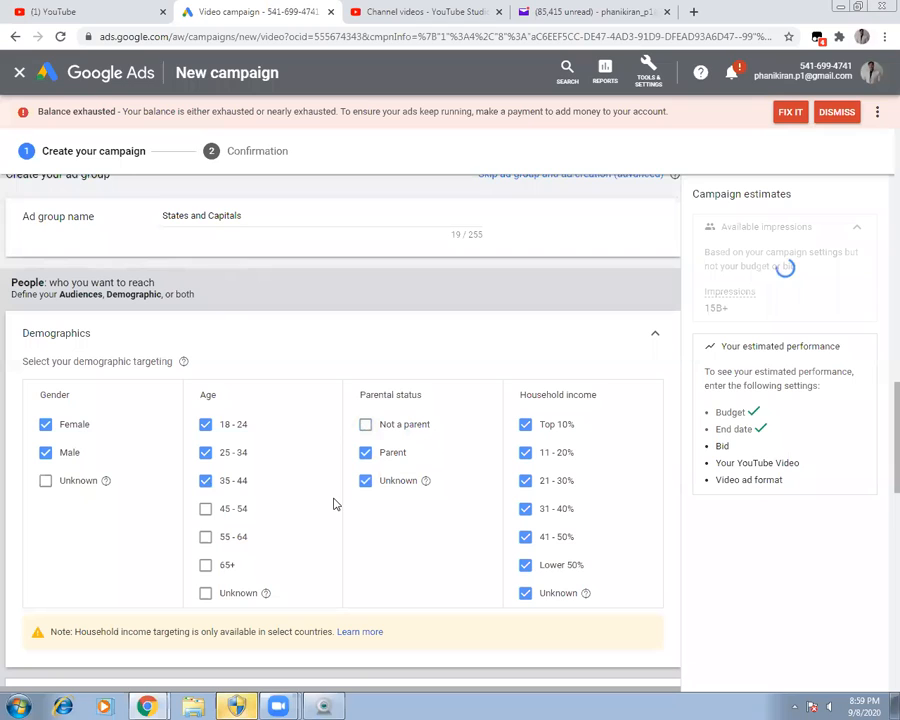
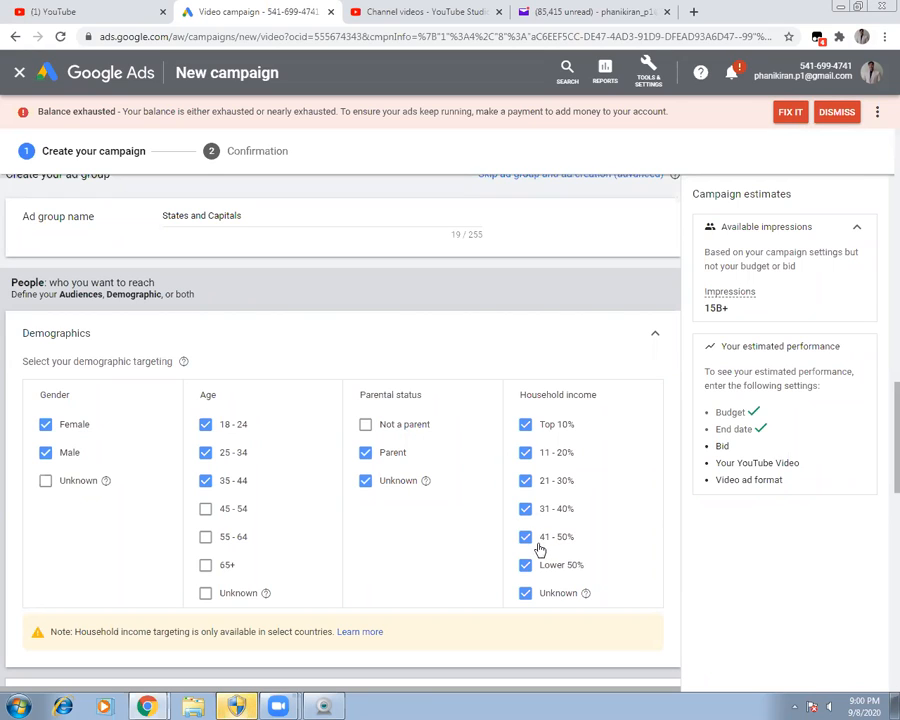
Exclude the Lower 50% and Unknown household income groups.
left_click(526, 566)
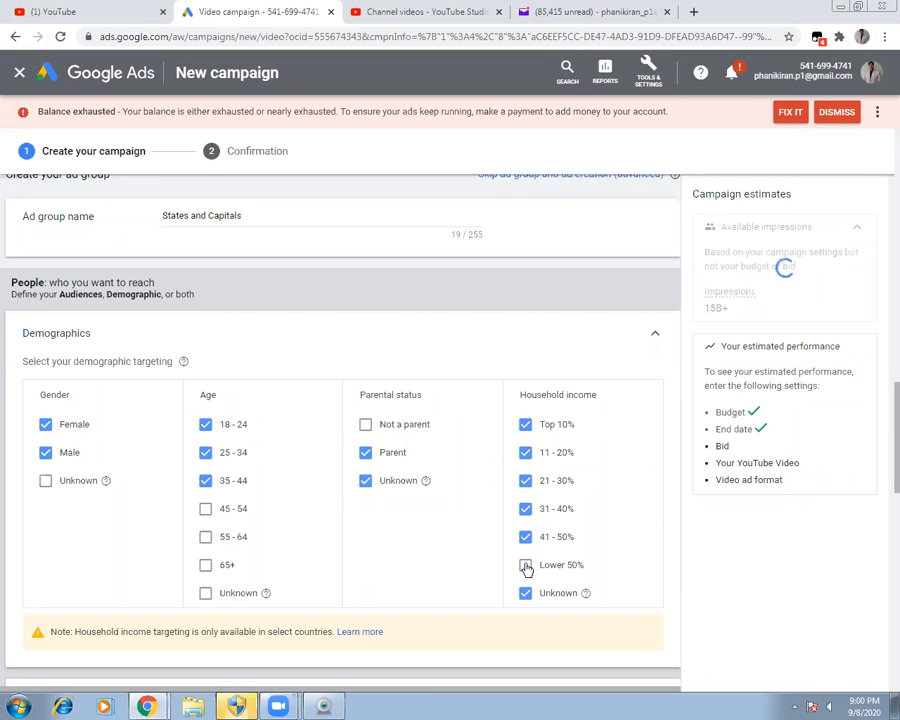
left_click(526, 594)
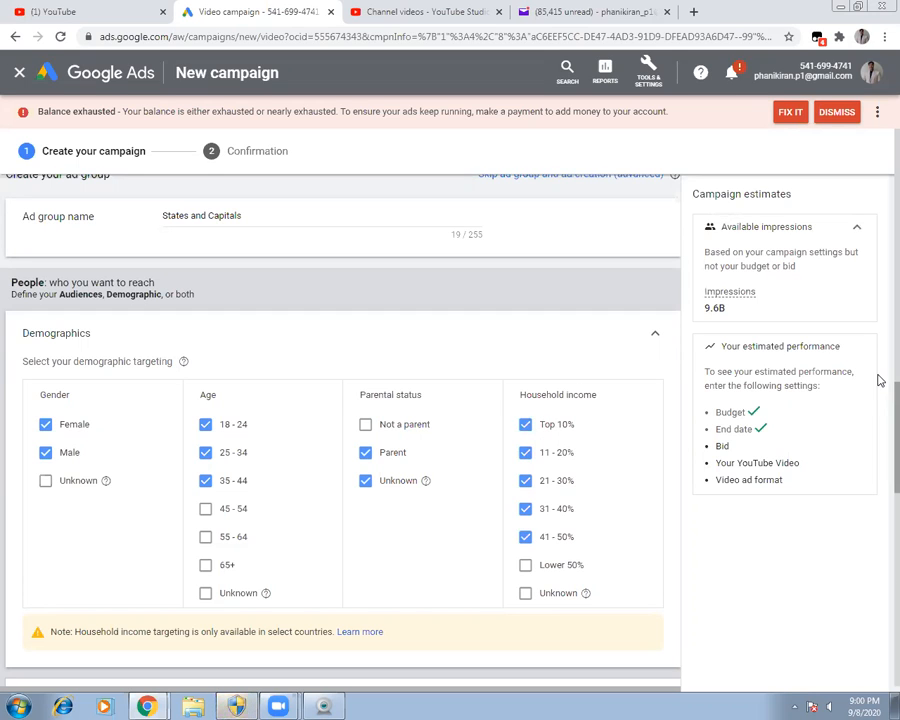
Search the audiences for "students" and target Parents of Preschoolers (4-5 years).
scroll(878, 400, "down", 3)
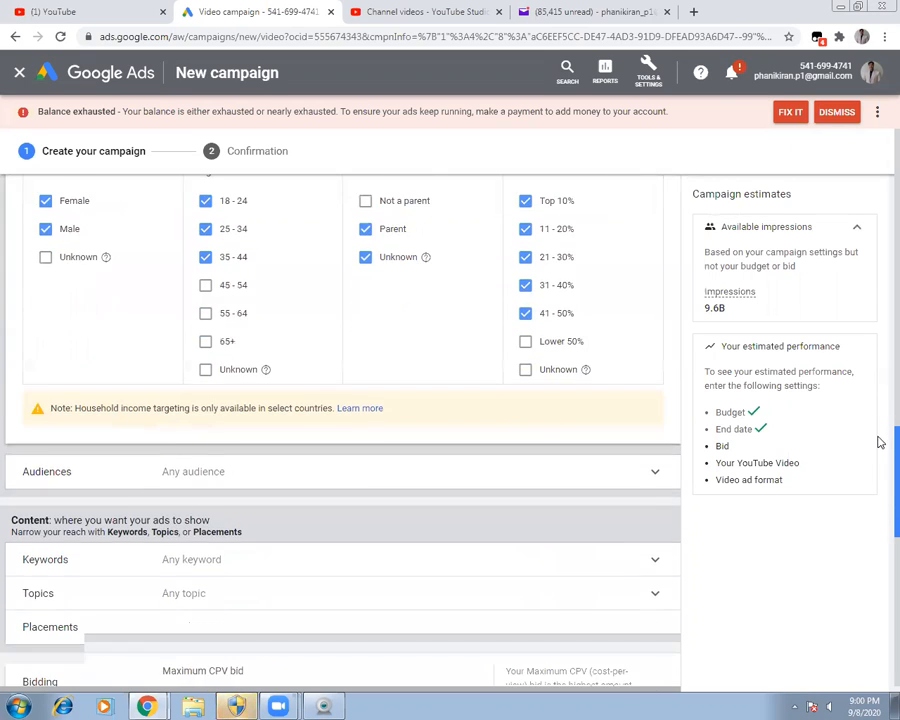
scroll(878, 442, "down", 2)
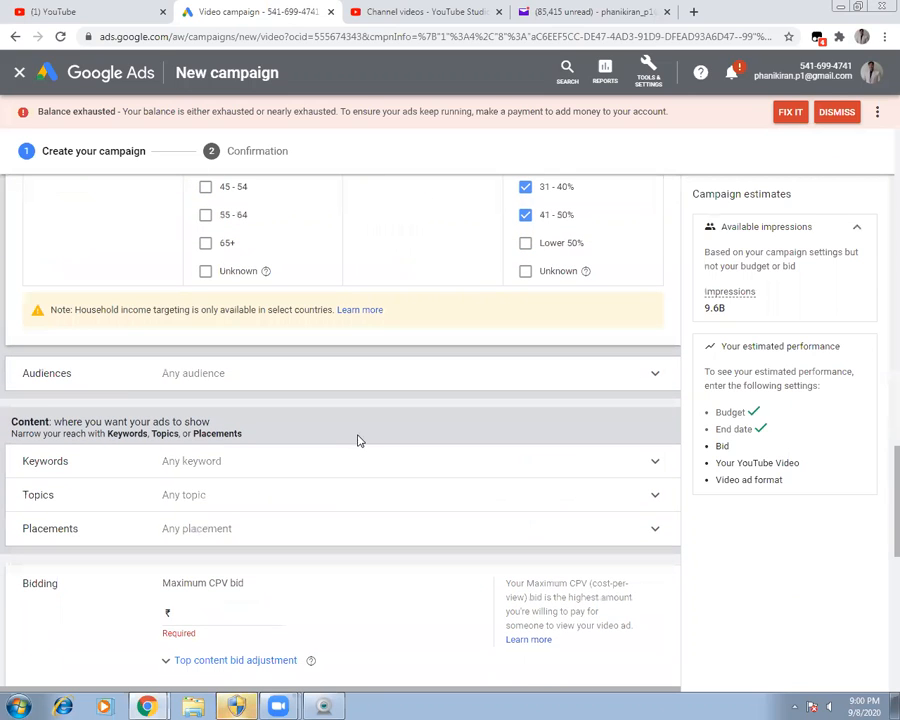
left_click(651, 375)
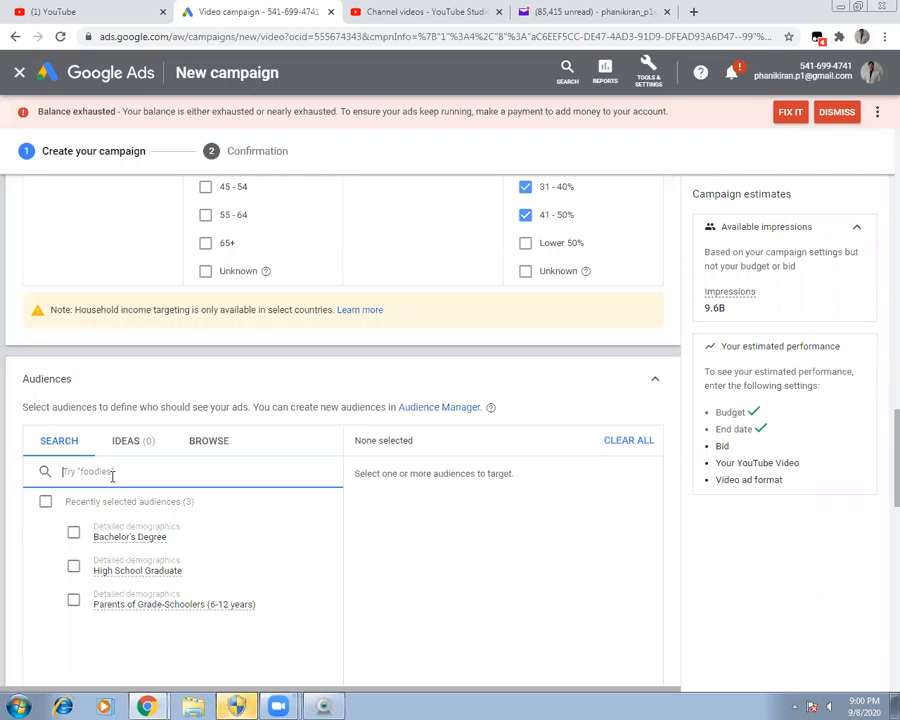
type("st")
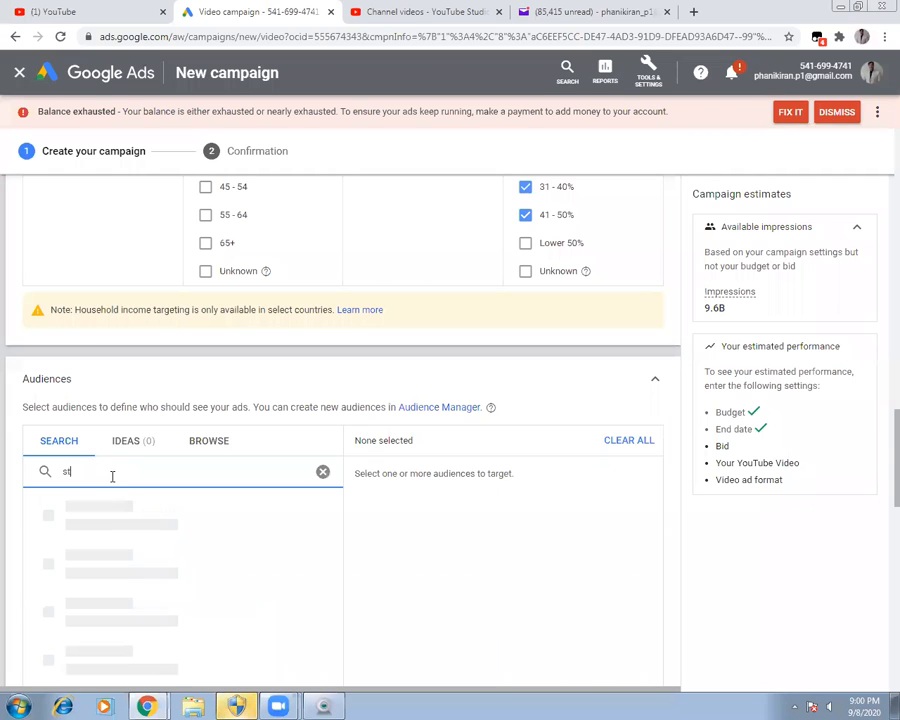
type("udents")
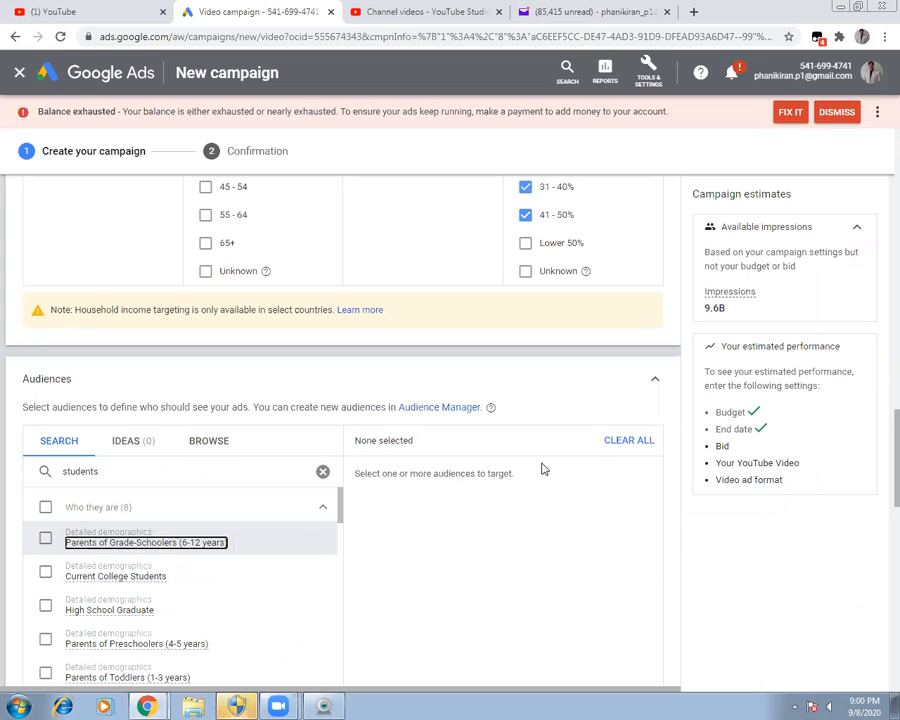
scroll(878, 420, "down", 2)
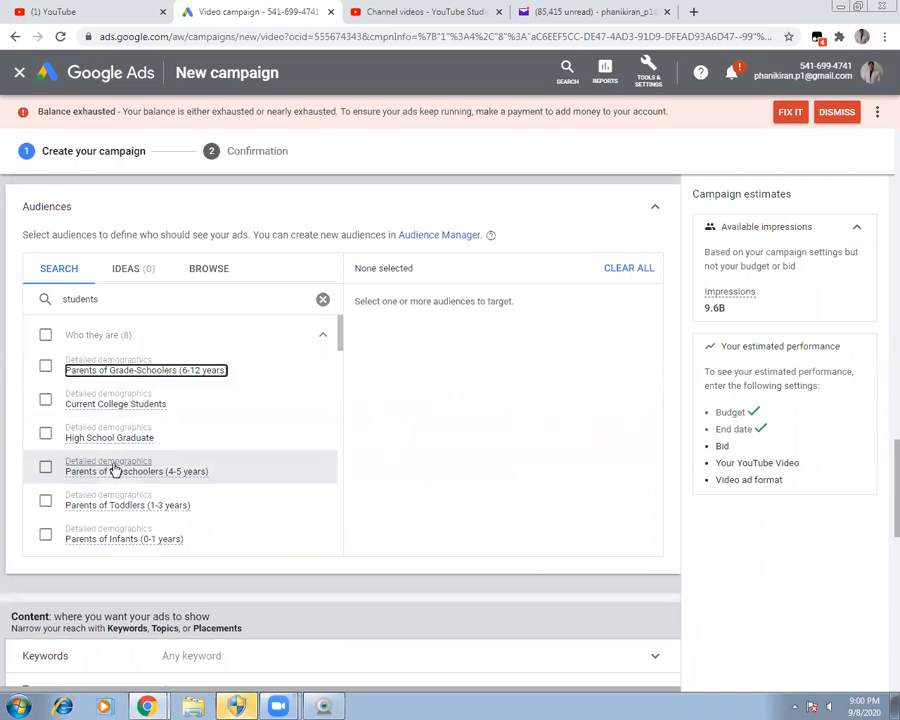
mouse_move(161, 477)
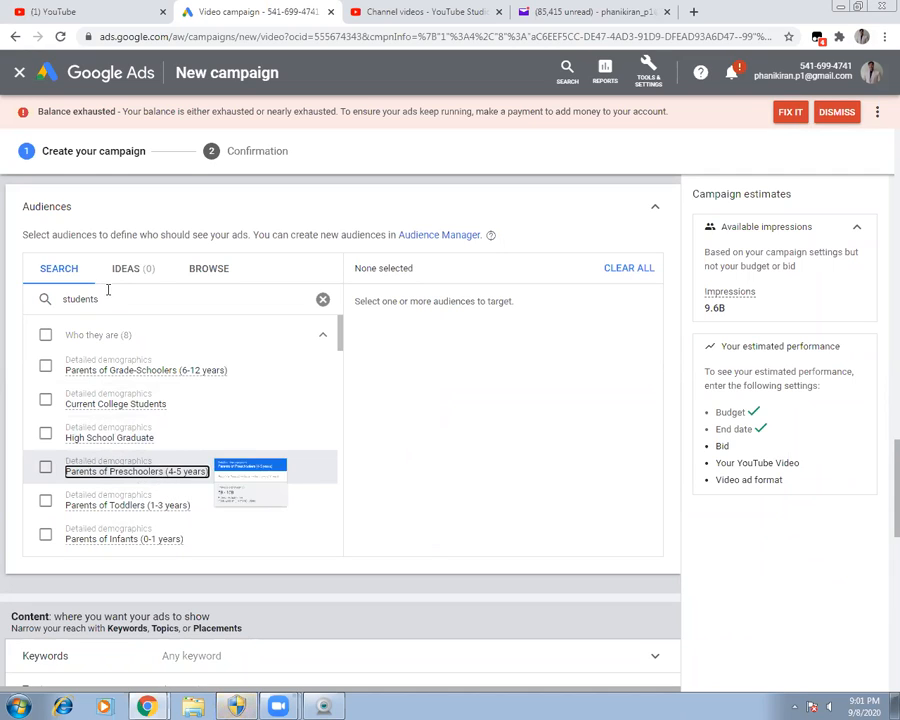
left_click(45, 468)
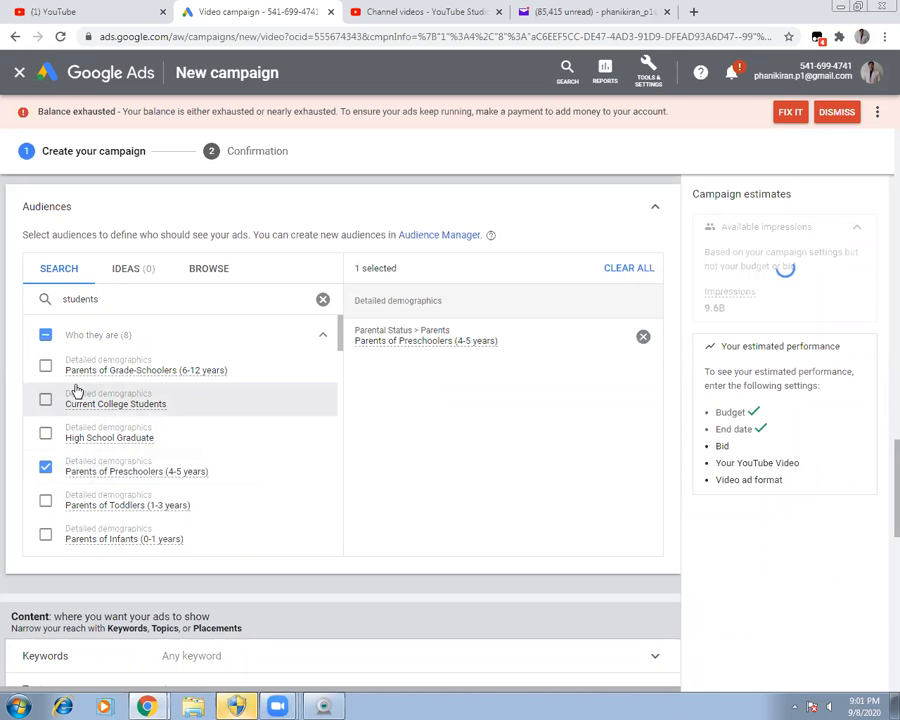
Add the High School Graduate and Current College Students audiences to the targeting.
left_click(46, 433)
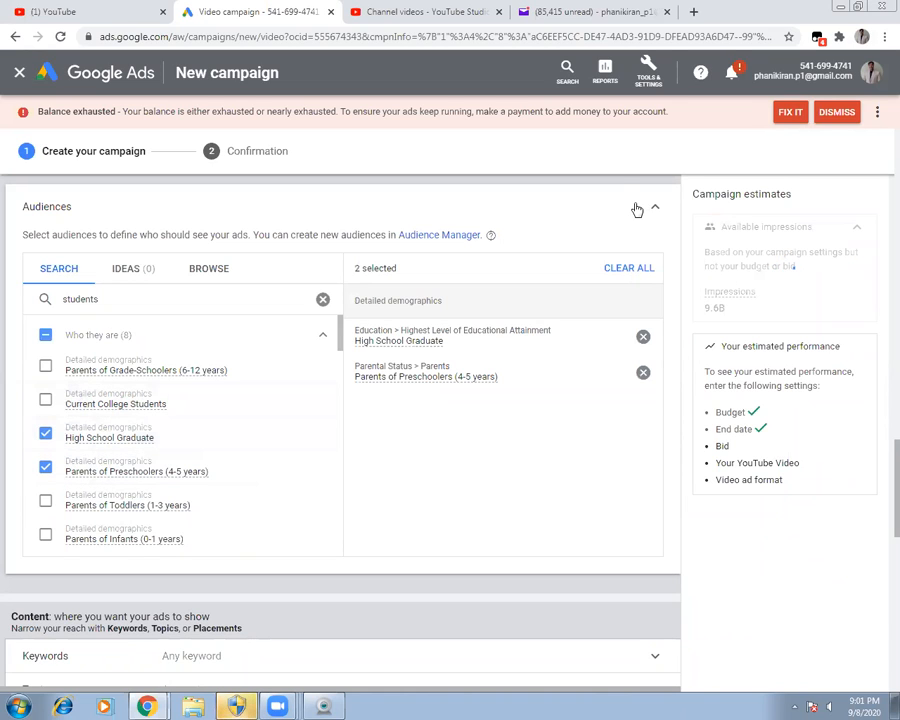
left_click(46, 404)
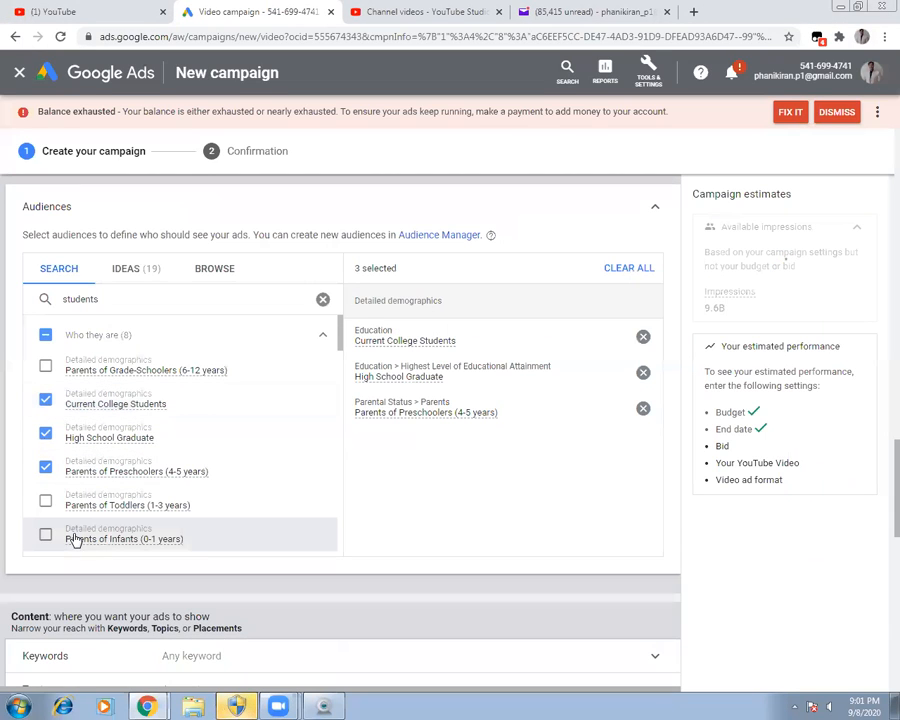
left_click(46, 502)
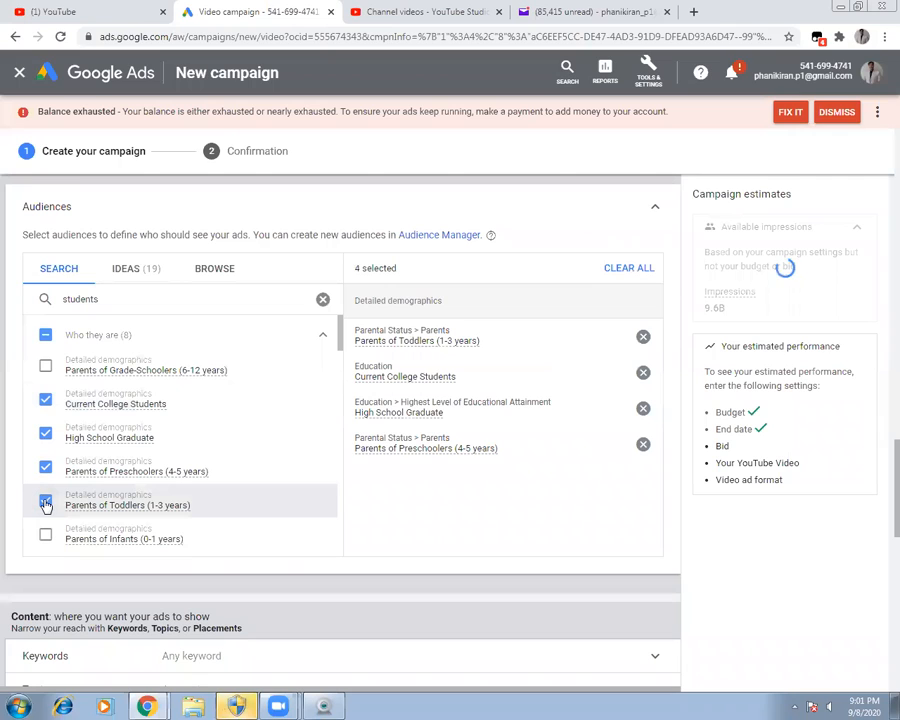
left_click(46, 503)
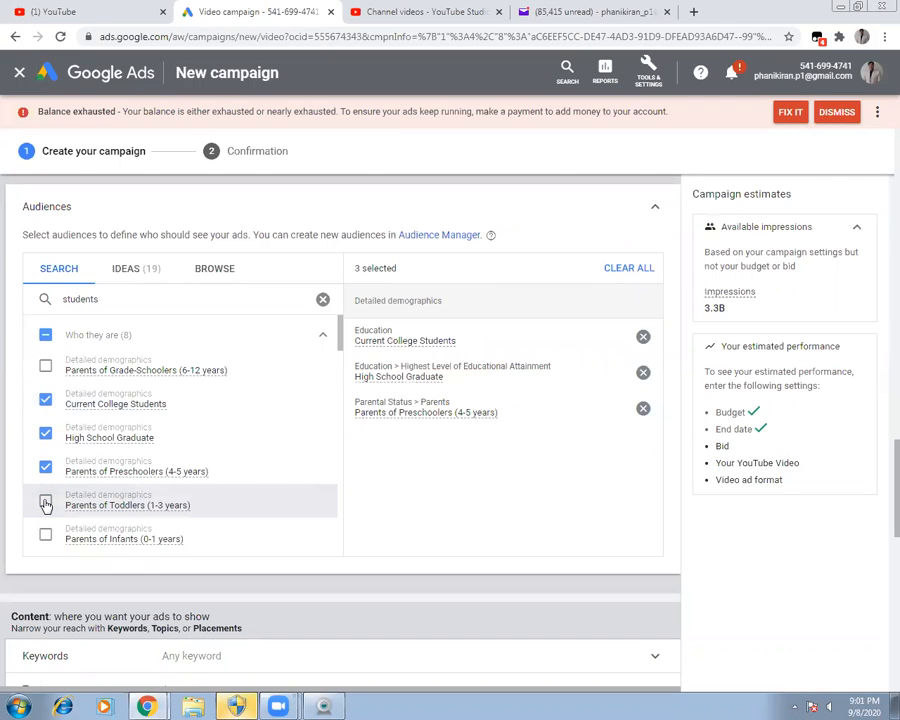
left_click(46, 503)
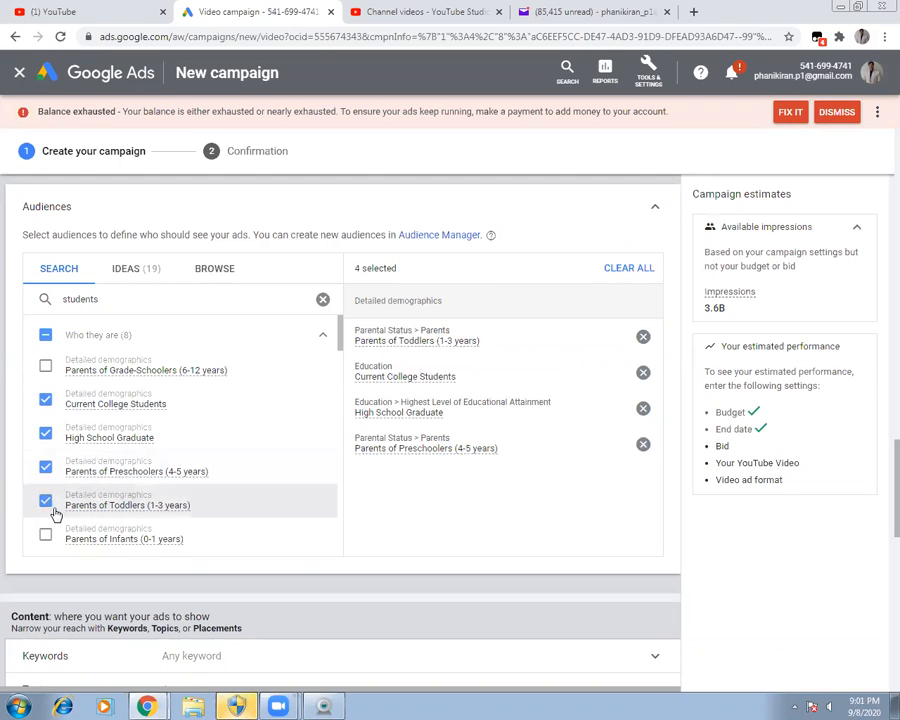
left_click(46, 503)
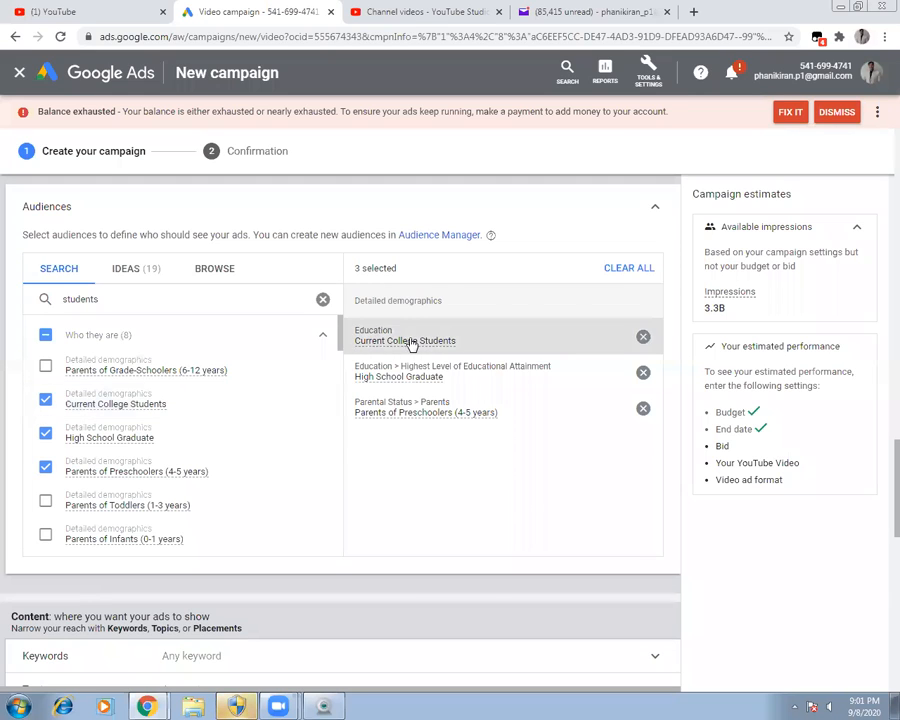
From the audience ideas, add Childcare & Education, Educational Resources (Primary School) and Educational Resources (Preschool & Kindergarten), and collapse the Audiences section.
left_click(130, 272)
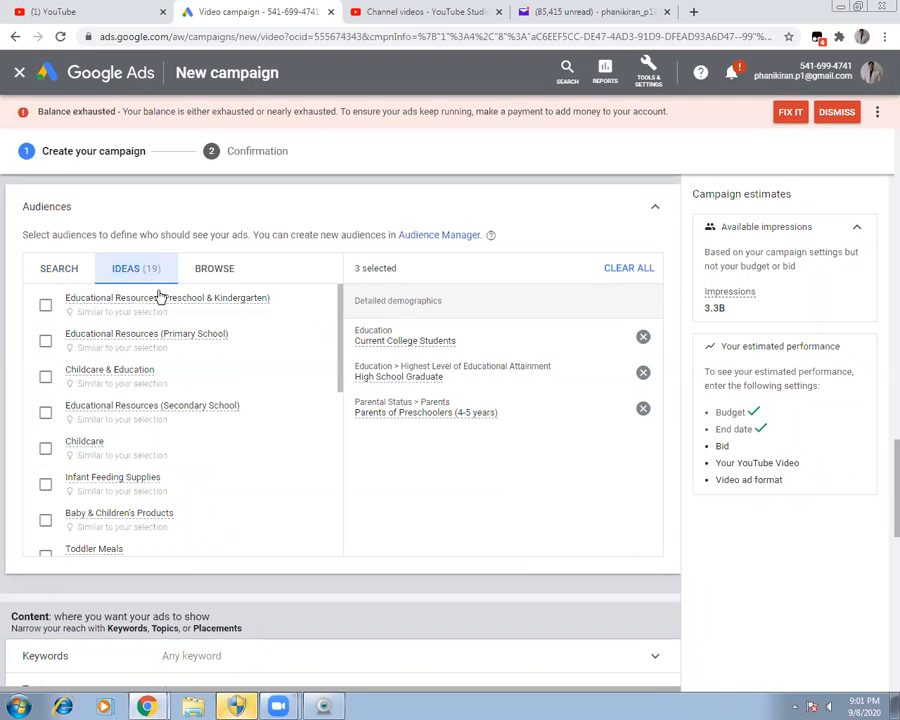
mouse_move(201, 303)
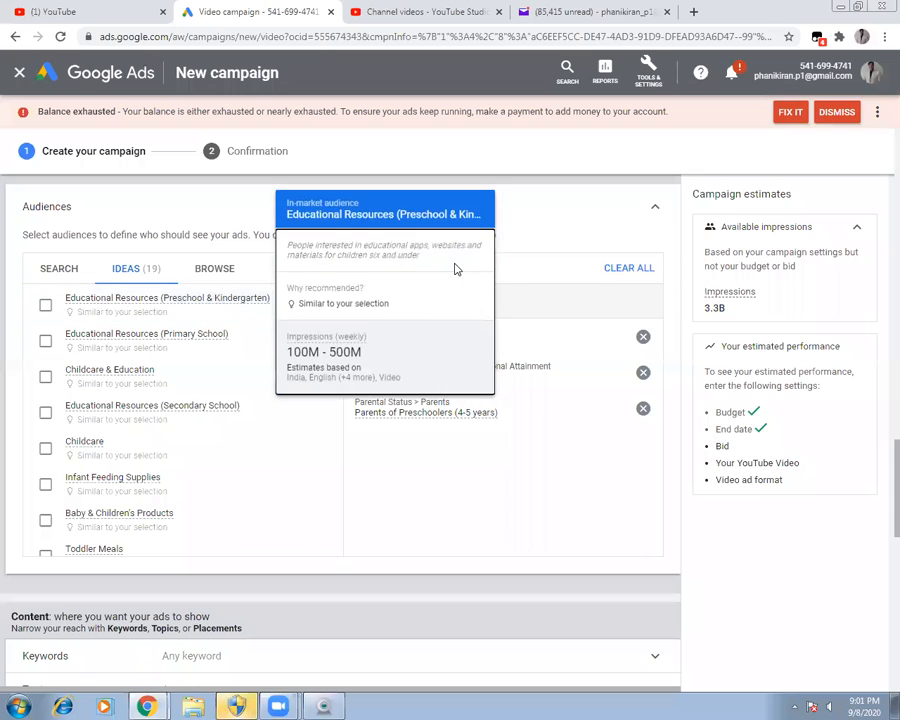
left_click(209, 297)
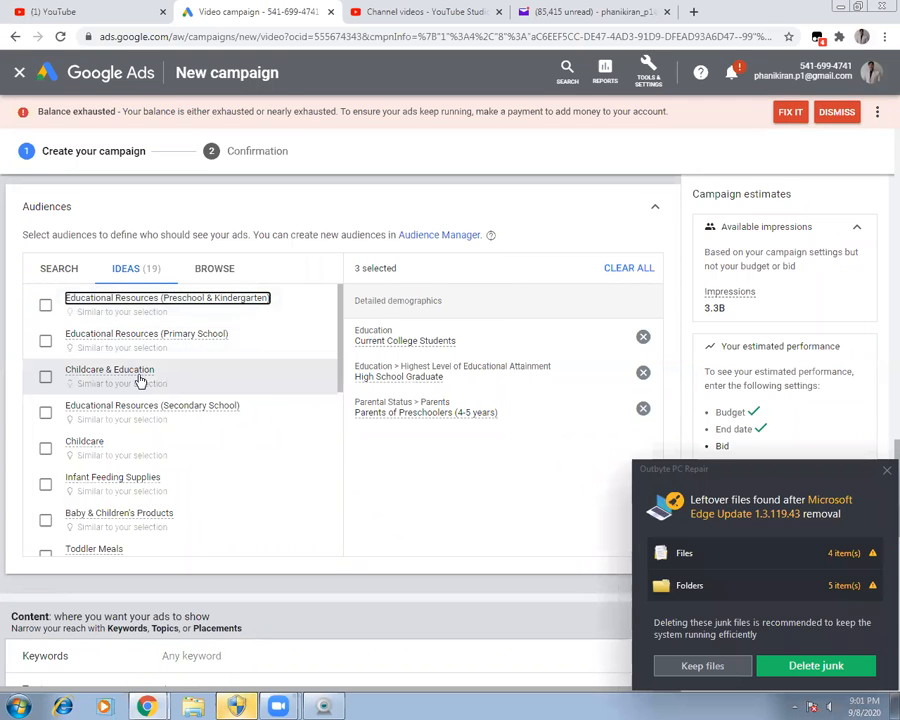
mouse_move(140, 380)
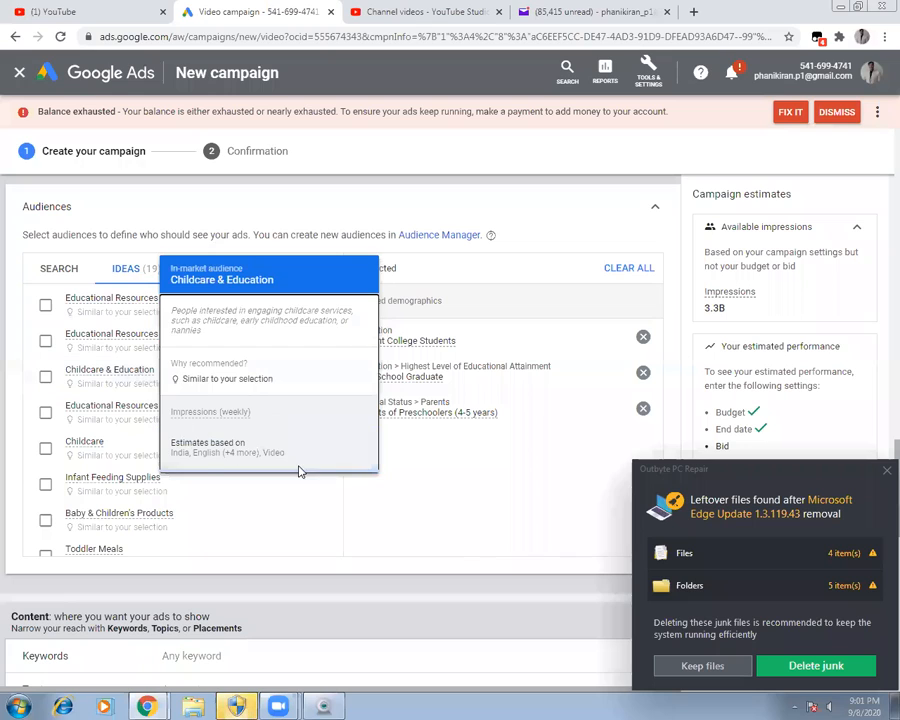
left_click(46, 377)
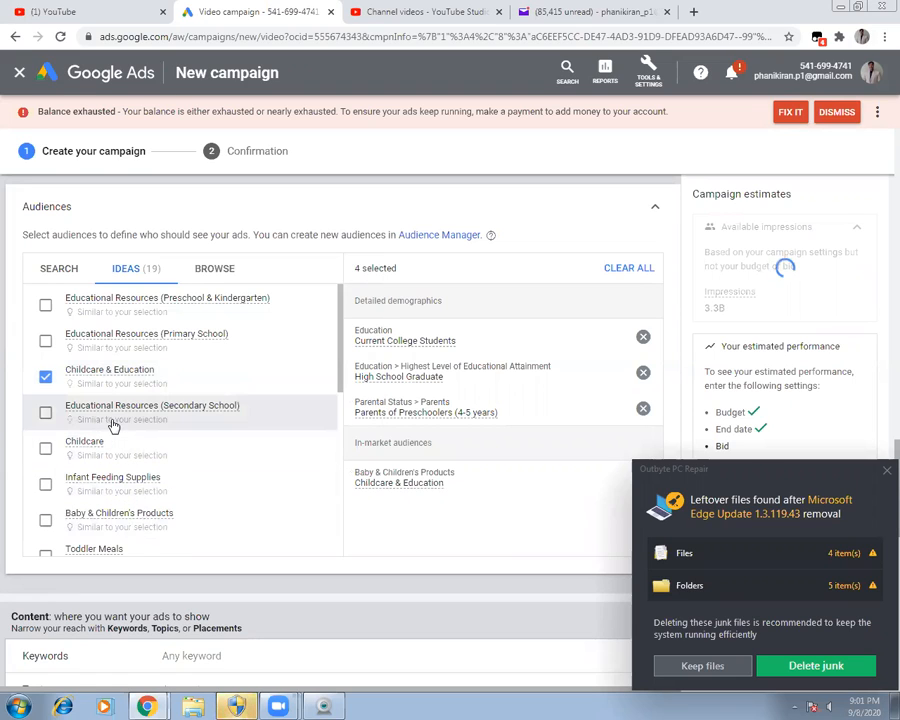
left_click(46, 343)
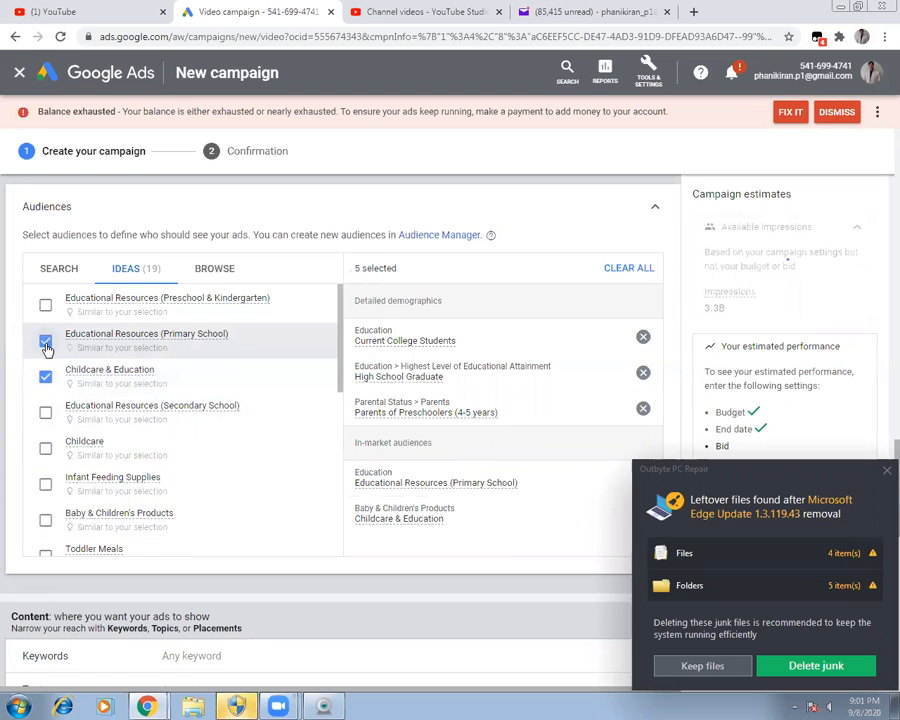
left_click(46, 306)
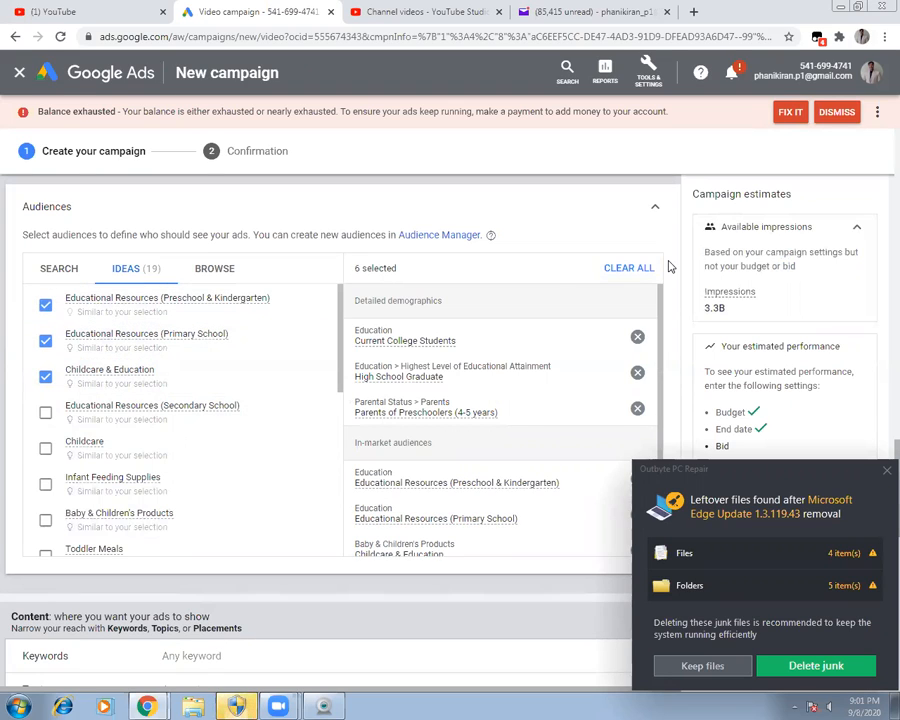
left_click(655, 207)
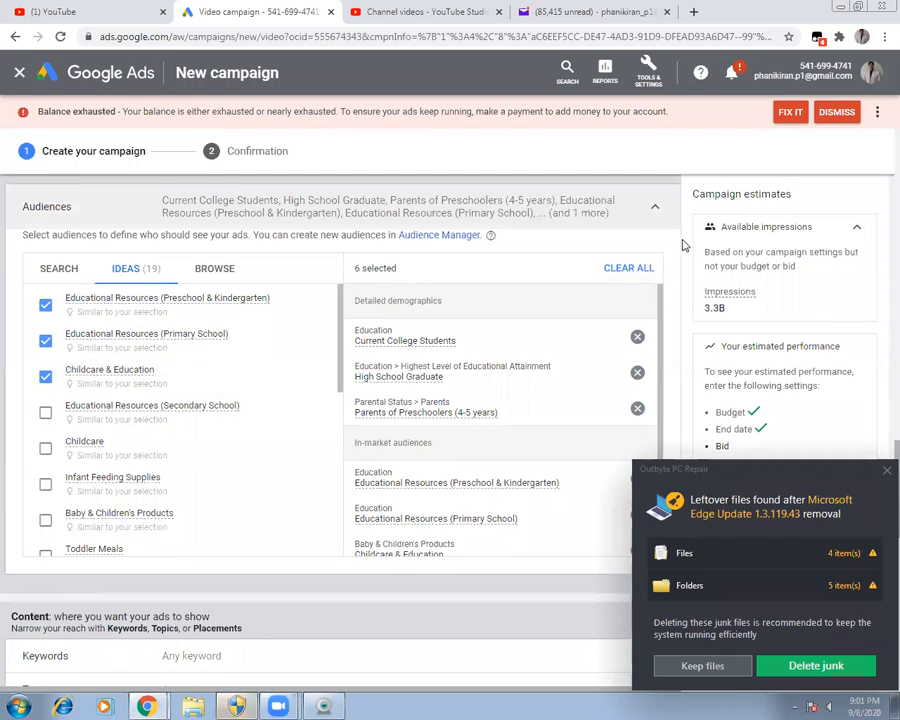
left_click(883, 472)
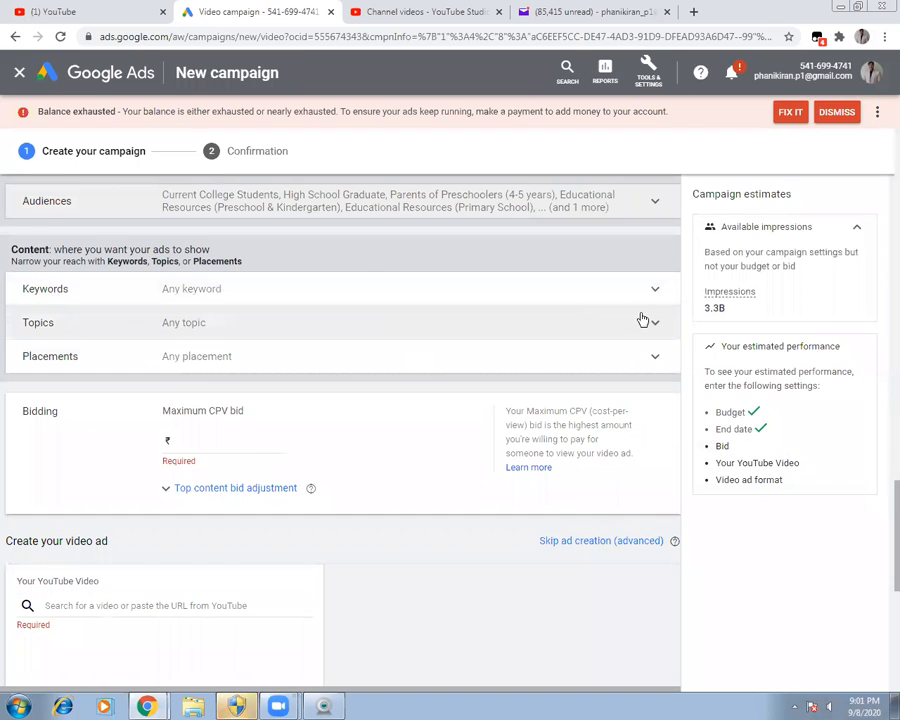
Expand the Keywords targeting and enter "states and capitals of India" as the product or service for keyword ideas.
left_click(653, 290)
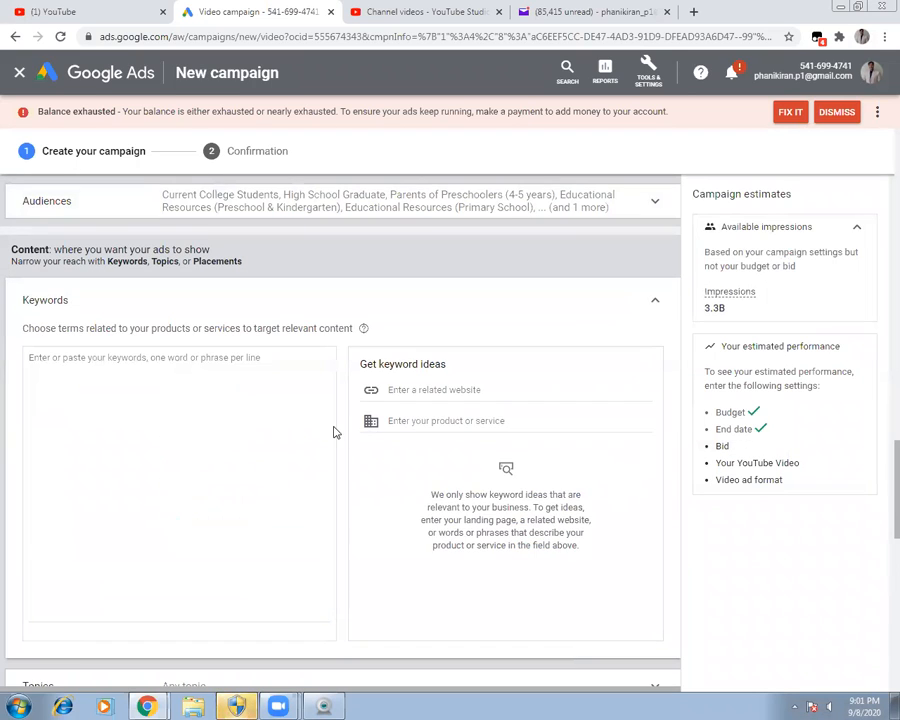
left_click(463, 421)
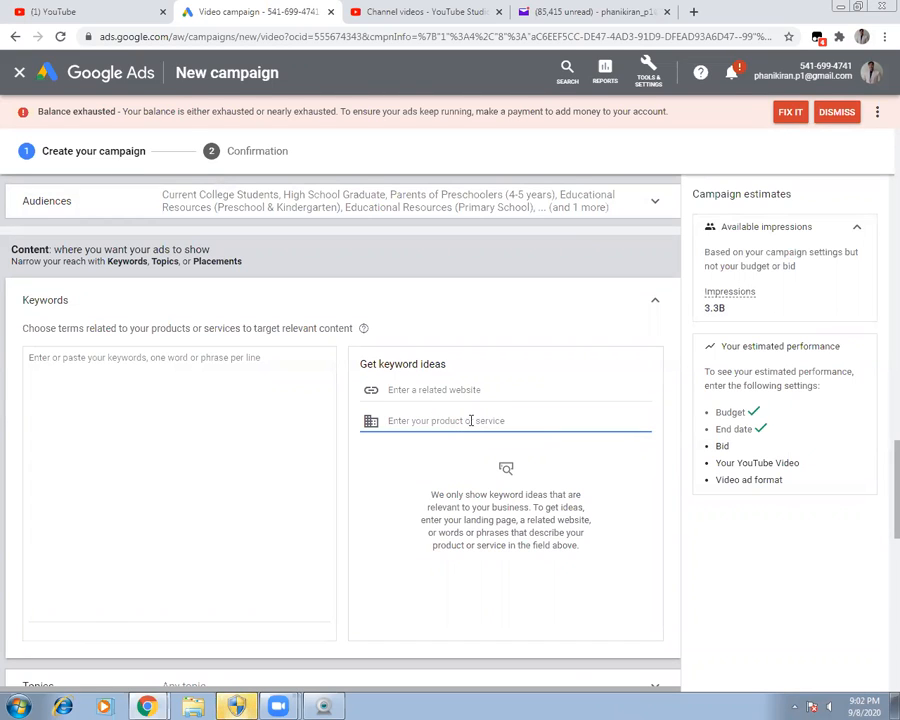
type("st")
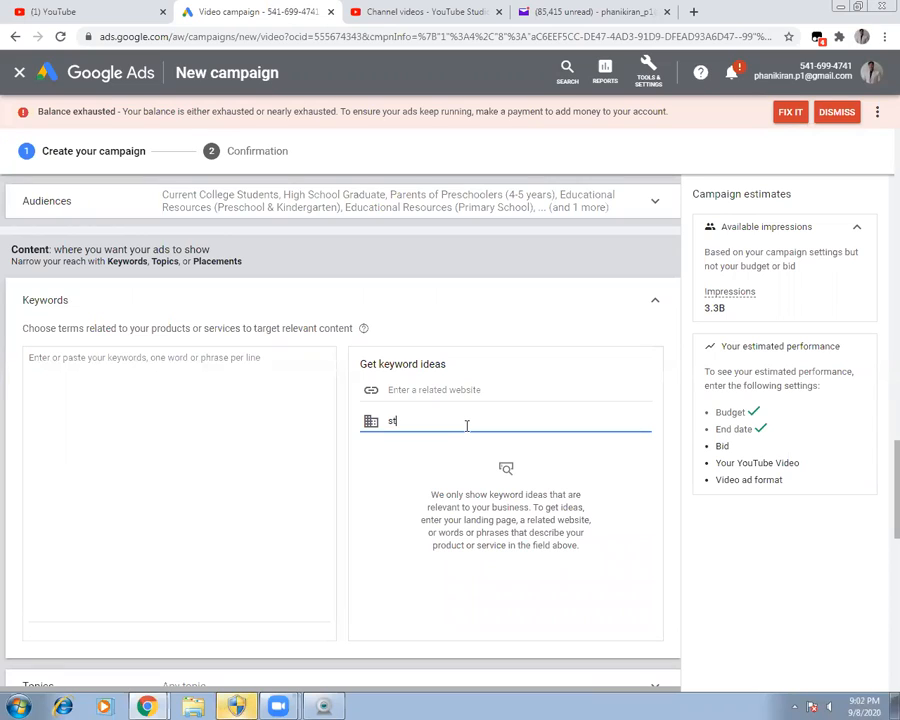
type("ates aa")
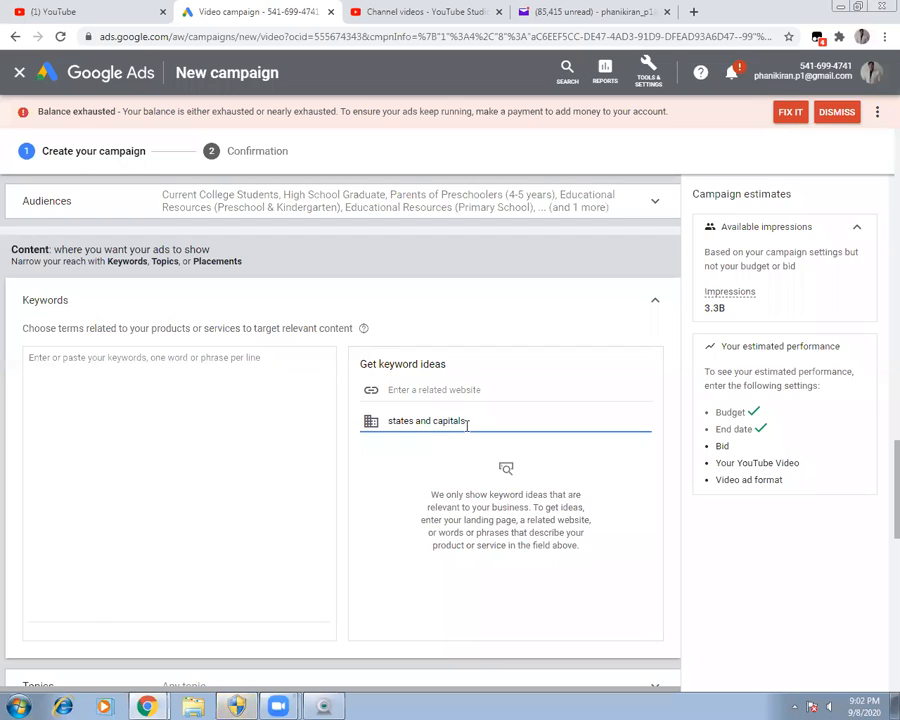
type("ndia")
Copy the phrase "states and capitals of India" from the keyword ideas into the campaign's keyword list.
left_click_drag(501, 420, 382, 423)
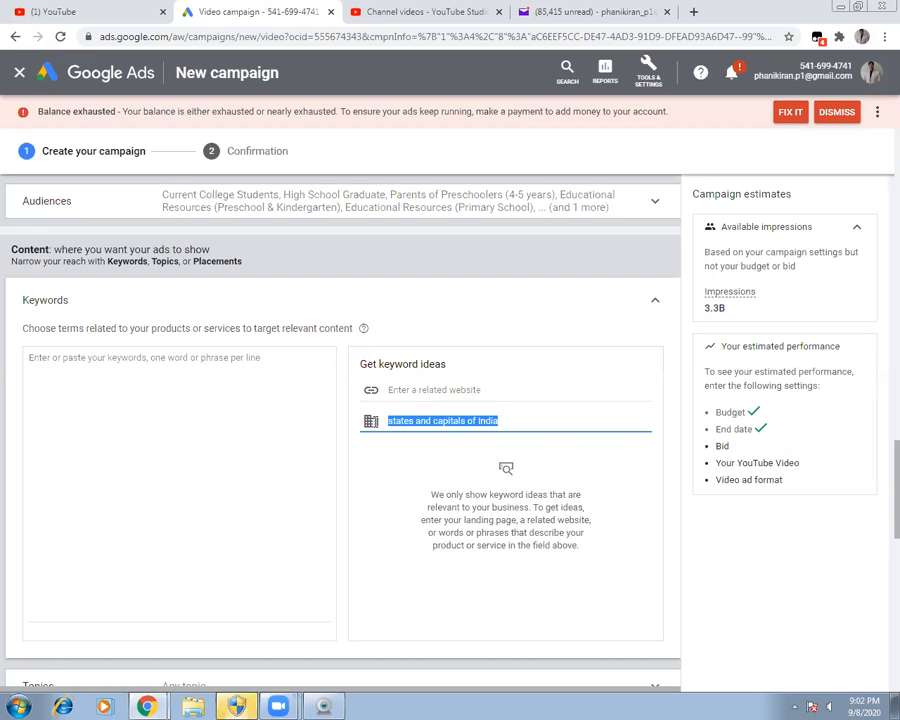
left_click(507, 472)
left_click(504, 421)
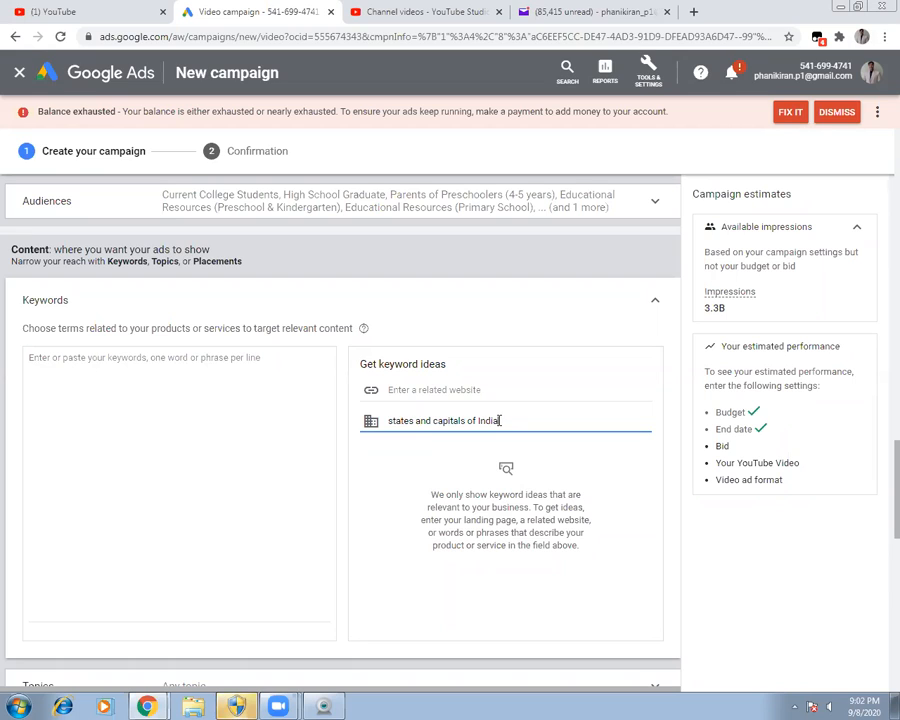
triple_click(465, 420)
key("ctrl+c")
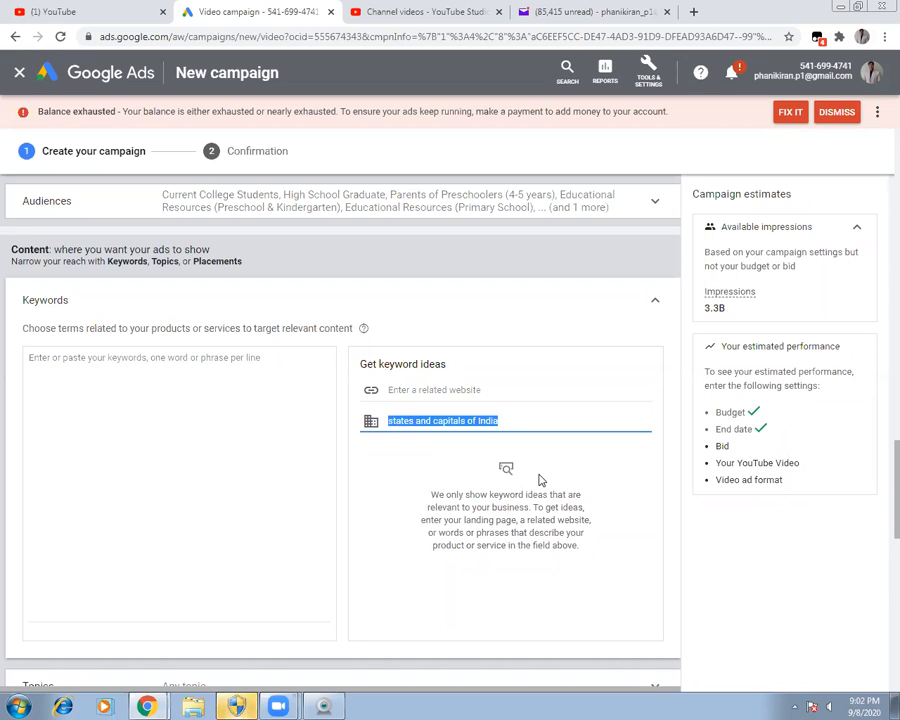
left_click(249, 424)
key("ctrl+v")
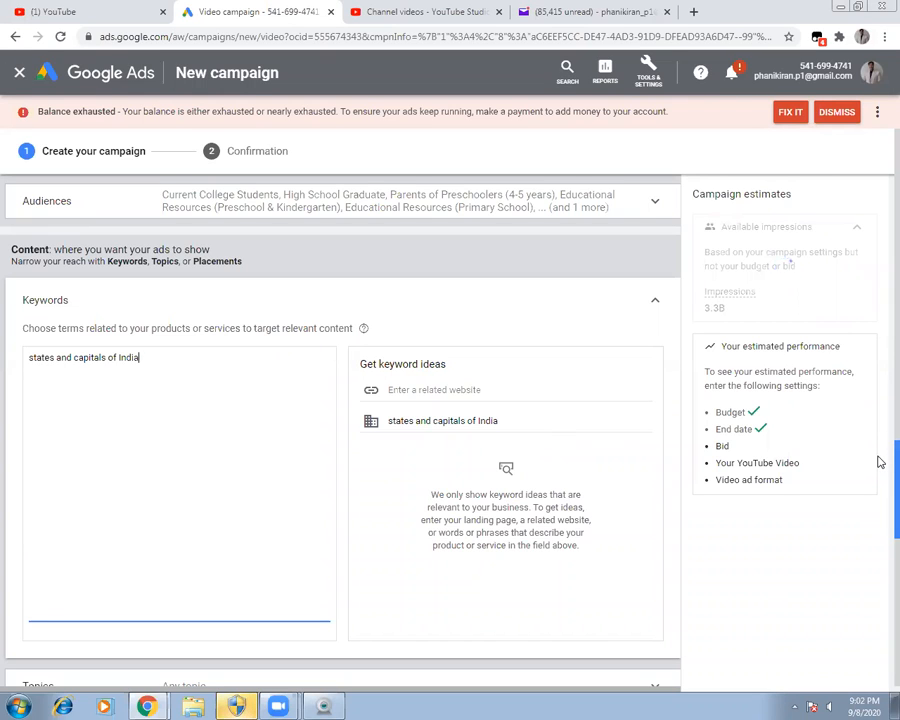
Replace the product or service phrase with "Quiz on States and Capitals" to get keyword ideas.
scroll(878, 470, "down", 1)
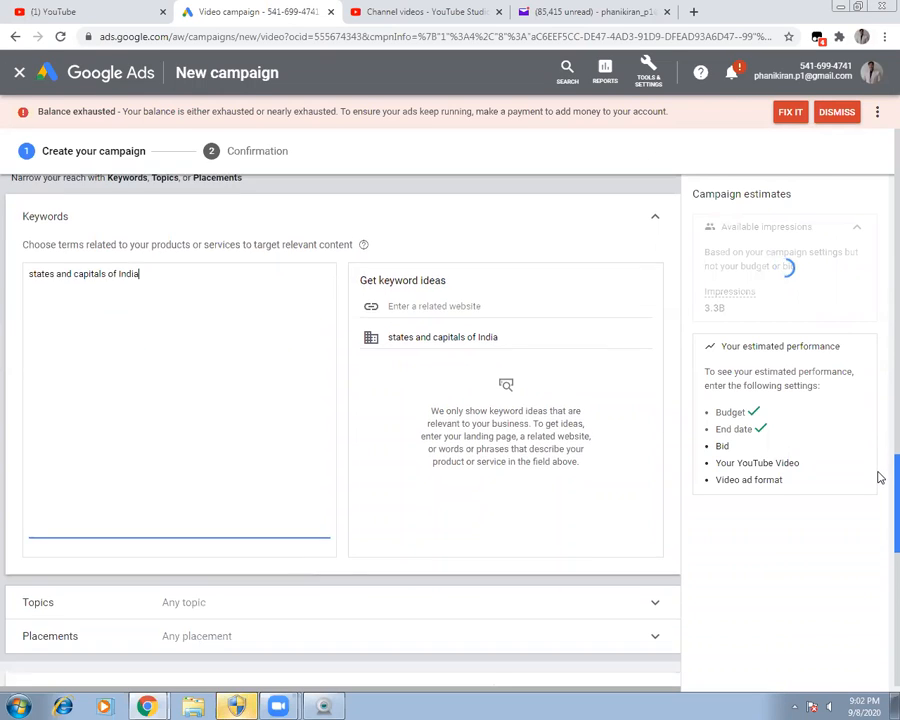
left_click(450, 337)
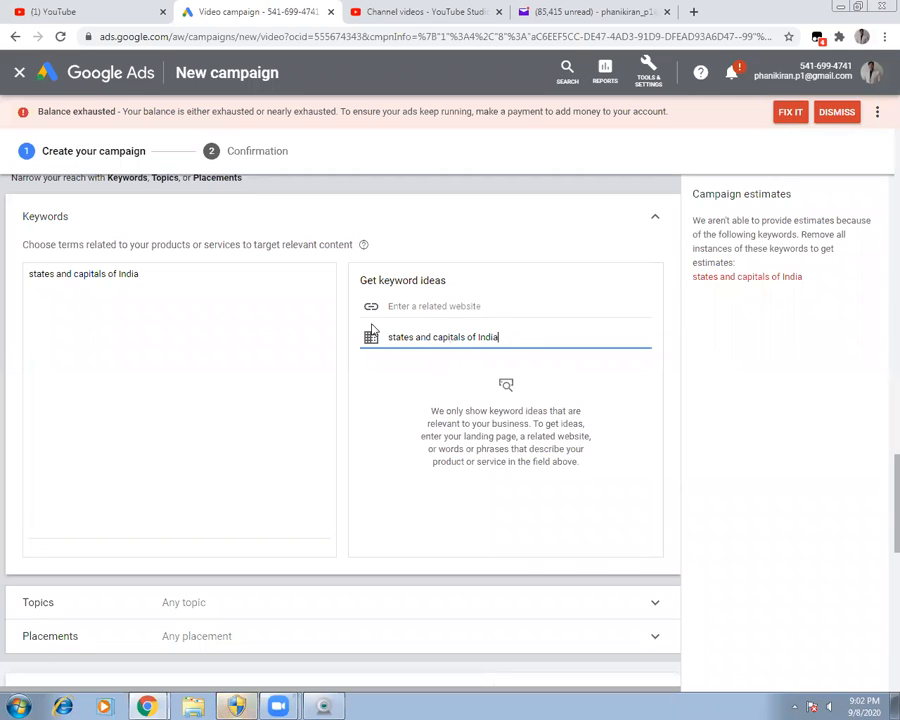
left_click_drag(368, 337, 500, 340)
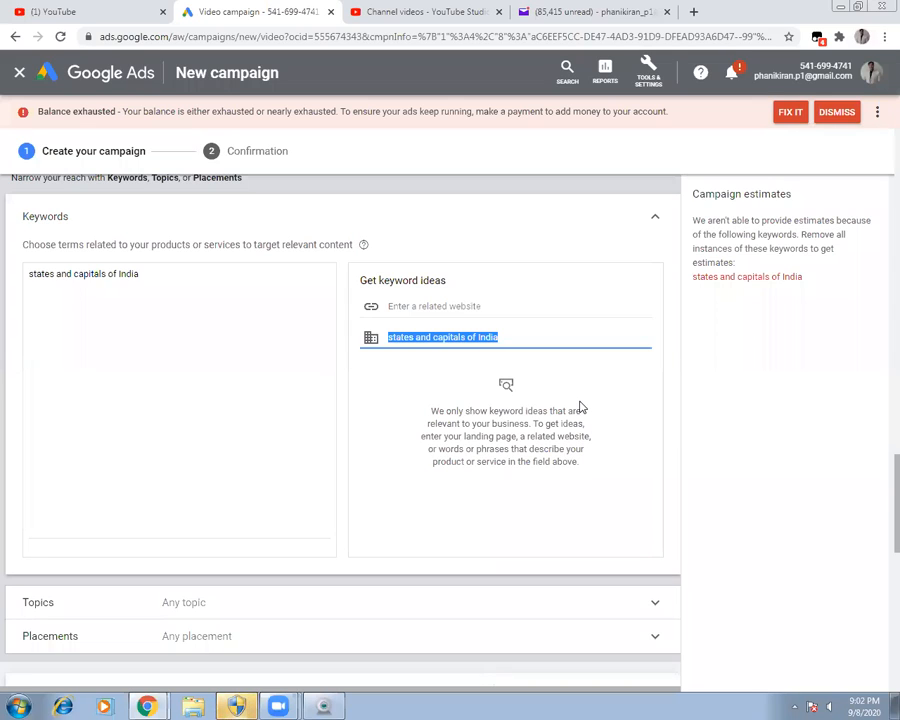
type("Quiz on States and Capitals")
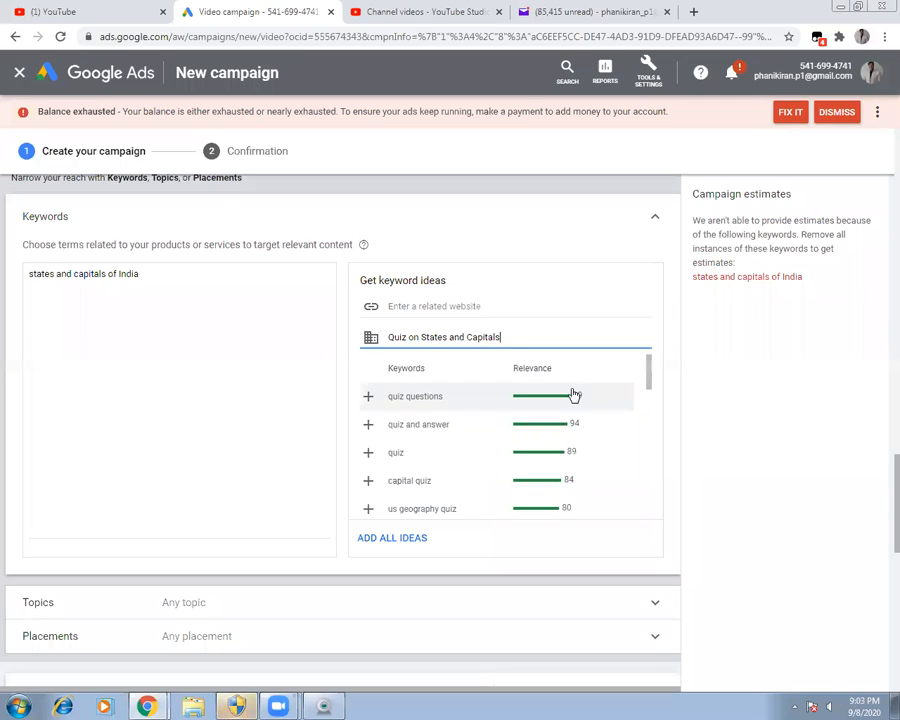
Append the copied phrase "Quiz on States and Capitals" to the keyword list after the first keyword, separated by commas.
left_click(400, 542)
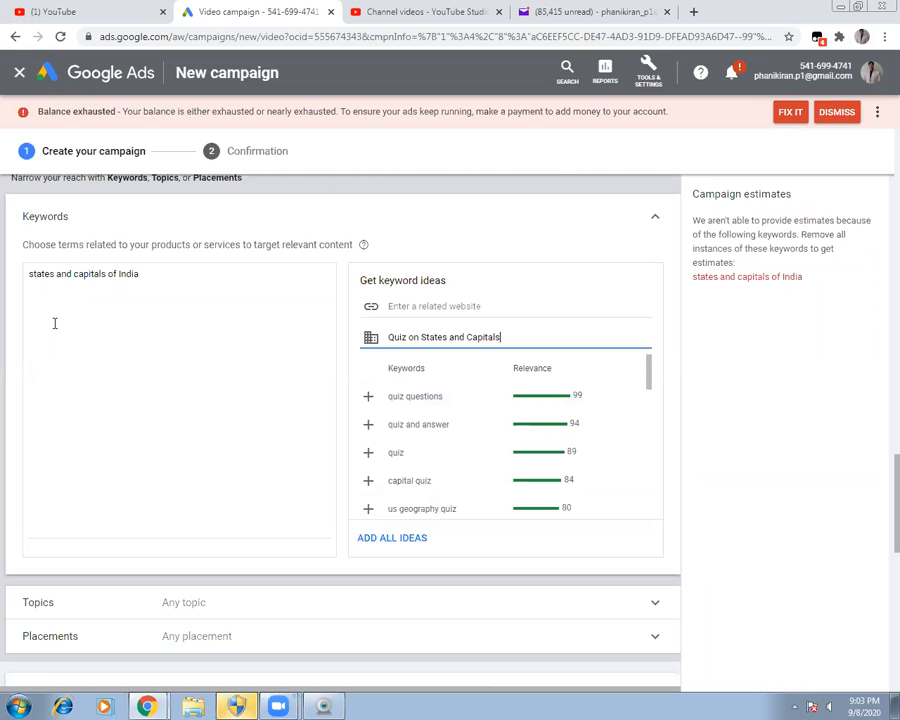
left_click_drag(504, 338, 388, 344)
key("ctrl+c")
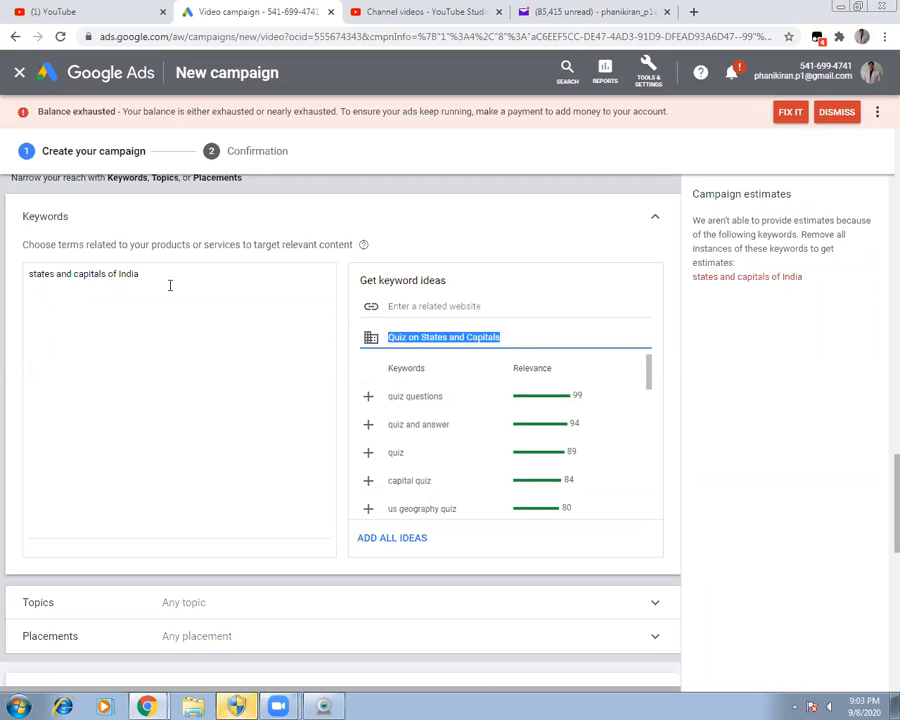
left_click(187, 279)
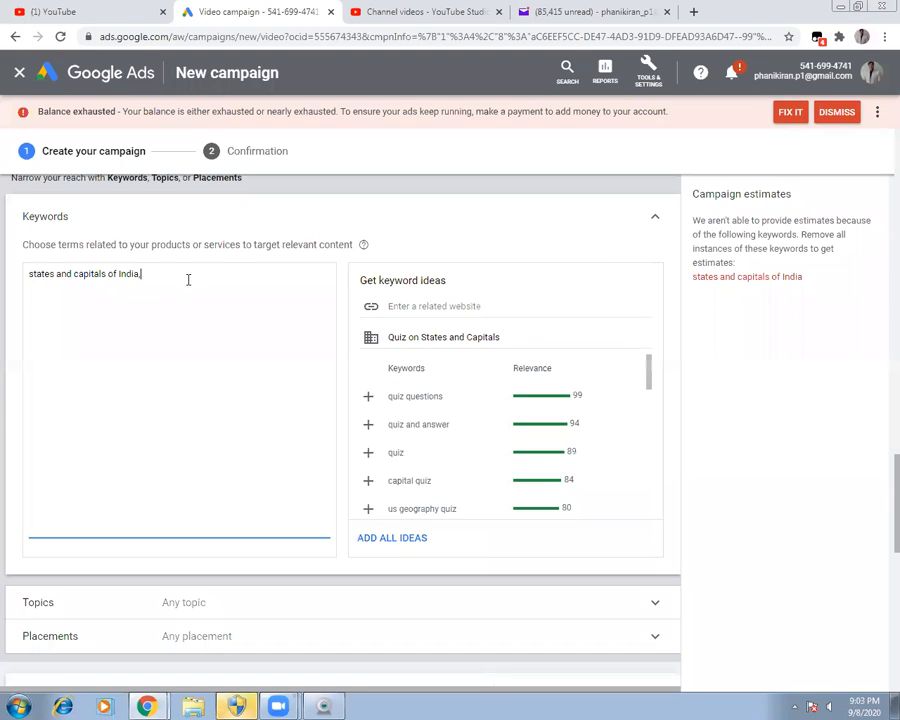
type(",")
key("ctrl+v")
type(",")
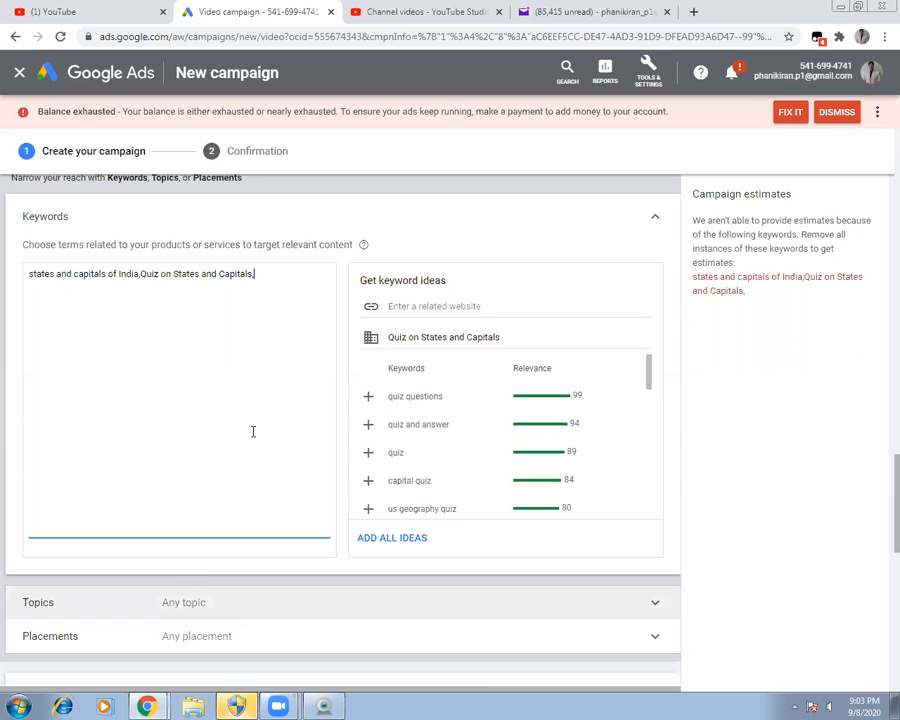
Append "about states and capitals" to the end of the keyword list.
type("a")
type("bout")
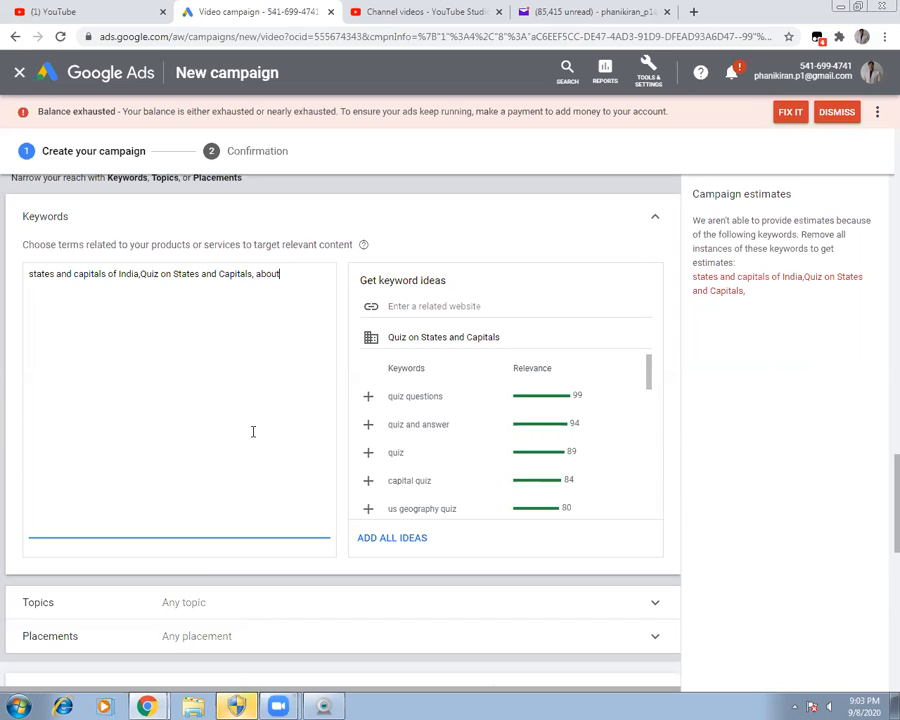
type(" states and capitals")
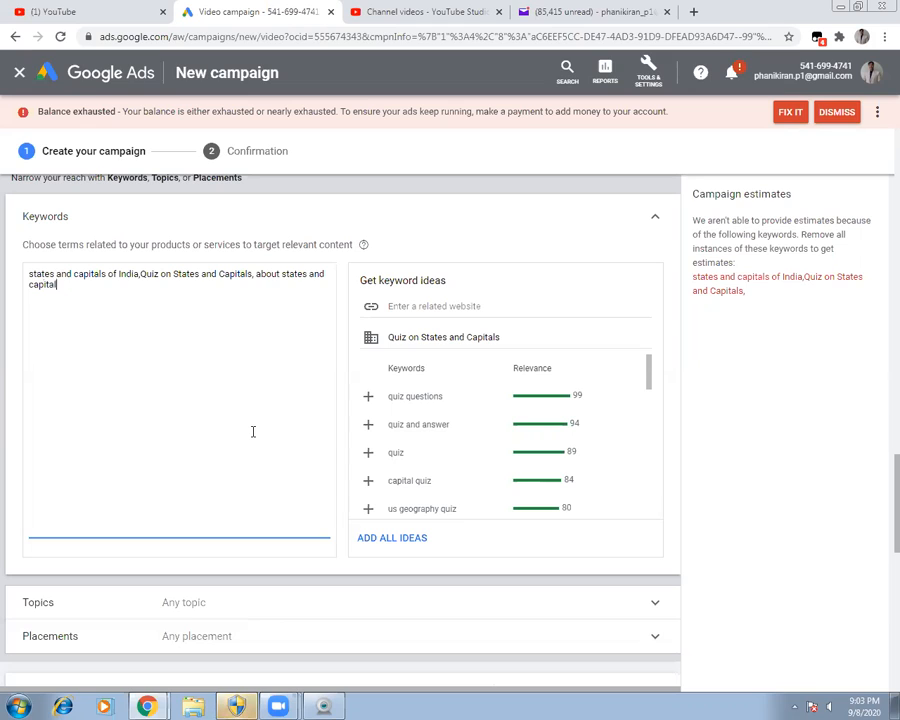
key("Return")
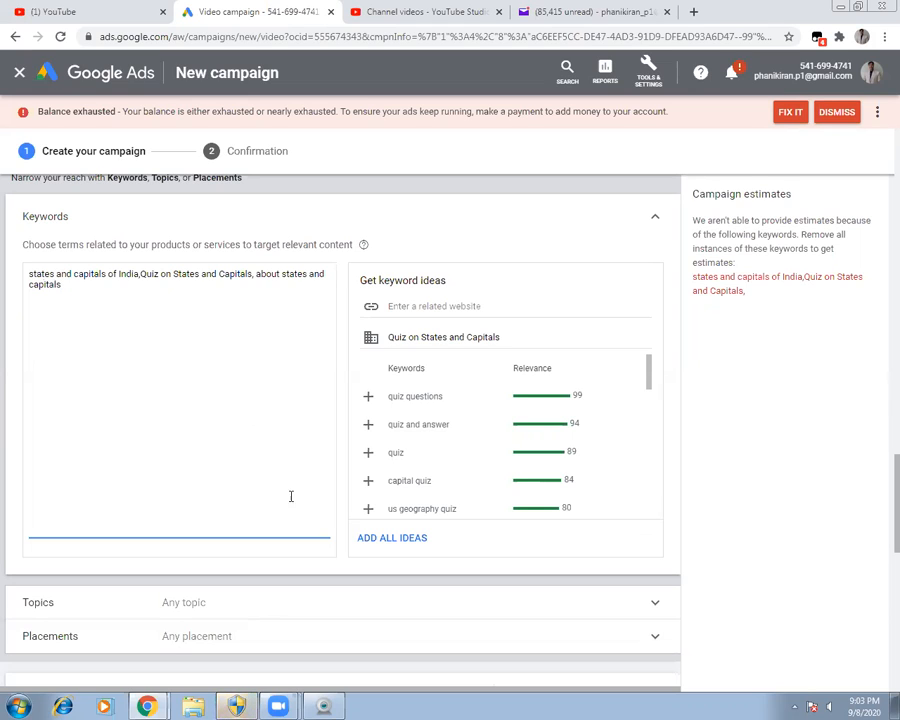
Clear the product or service phrase and add all the suggested quiz keyword ideas to the campaign's keyword list.
left_click(504, 338)
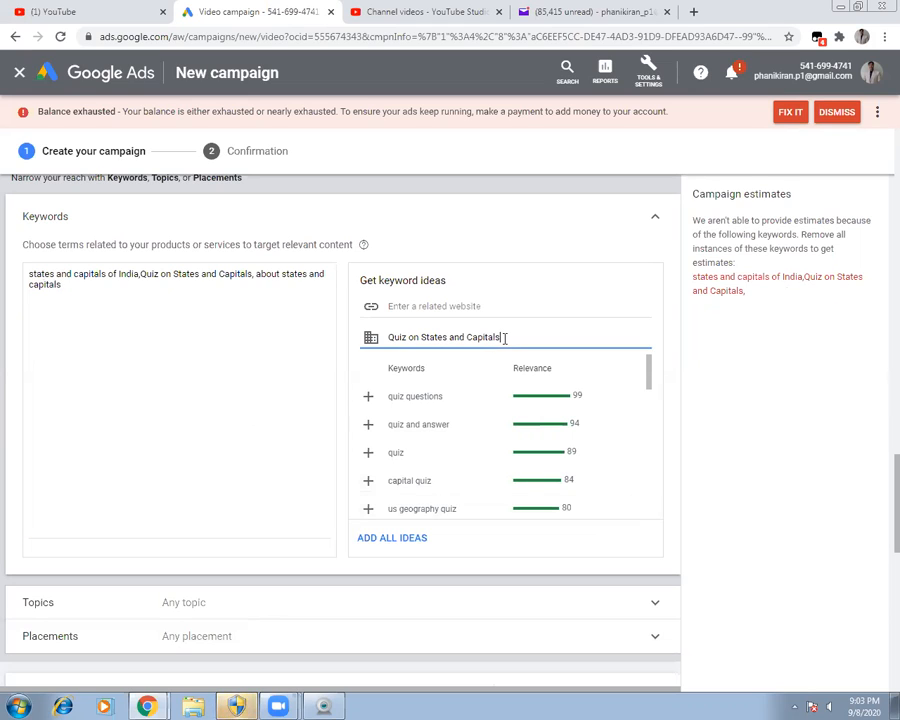
key("BackSpace")
key("BackSpace")
key("BackSpace")
key("BackSpace")
key("BackSpace")
key("BackSpace")
key("BackSpace")
key("BackSpace")
key("BackSpace")
key("BackSpace")
key("BackSpace")
key("BackSpace")
key("BackSpace")
key("BackSpace")
key("BackSpace")
key("BackSpace")
key("BackSpace")
key("BackSpace")
key("BackSpace")
key("BackSpace")
key("BackSpace")
key("BackSpace")
key("BackSpace")
key("BackSpace")
key("BackSpace")
key("BackSpace")
key("BackSpace")
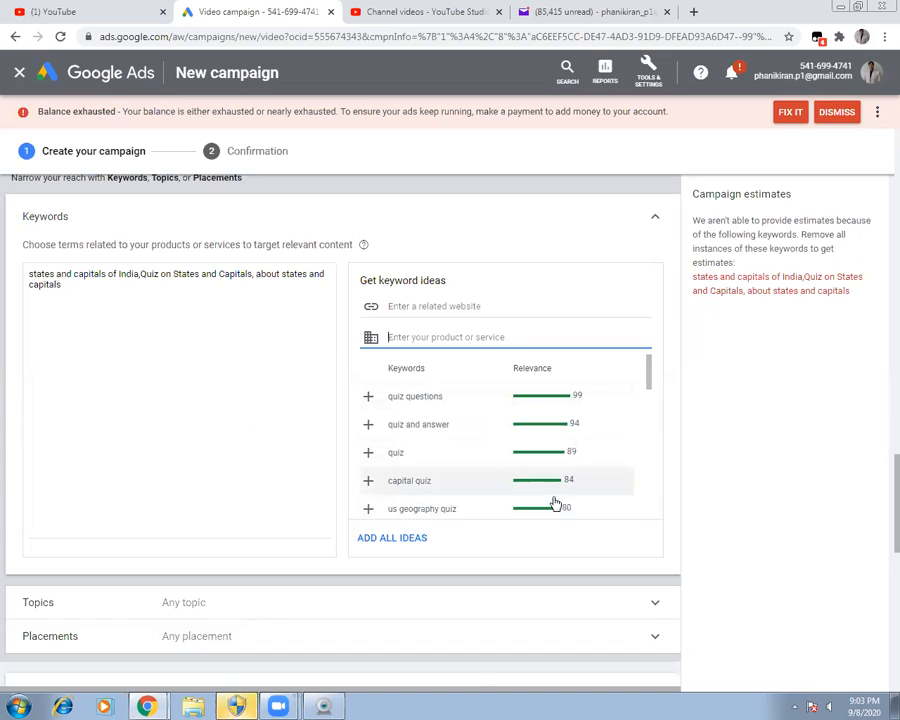
left_click(393, 538)
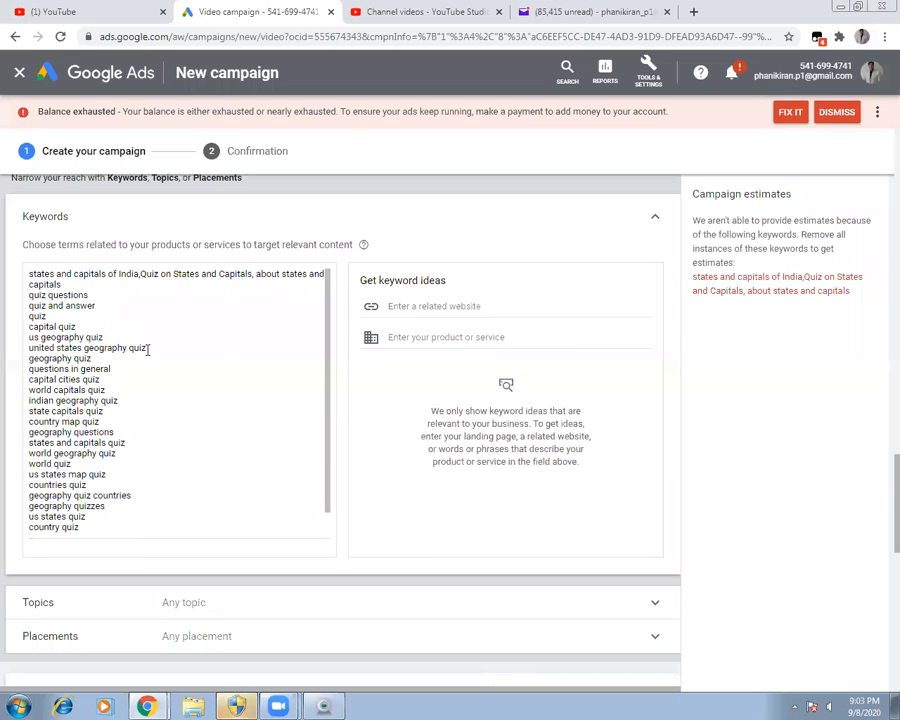
Delete "united states geography quiz", "us geography quiz" and every keyword from "geography quiz" to the end of the list.
left_click_drag(148, 348, 16, 354)
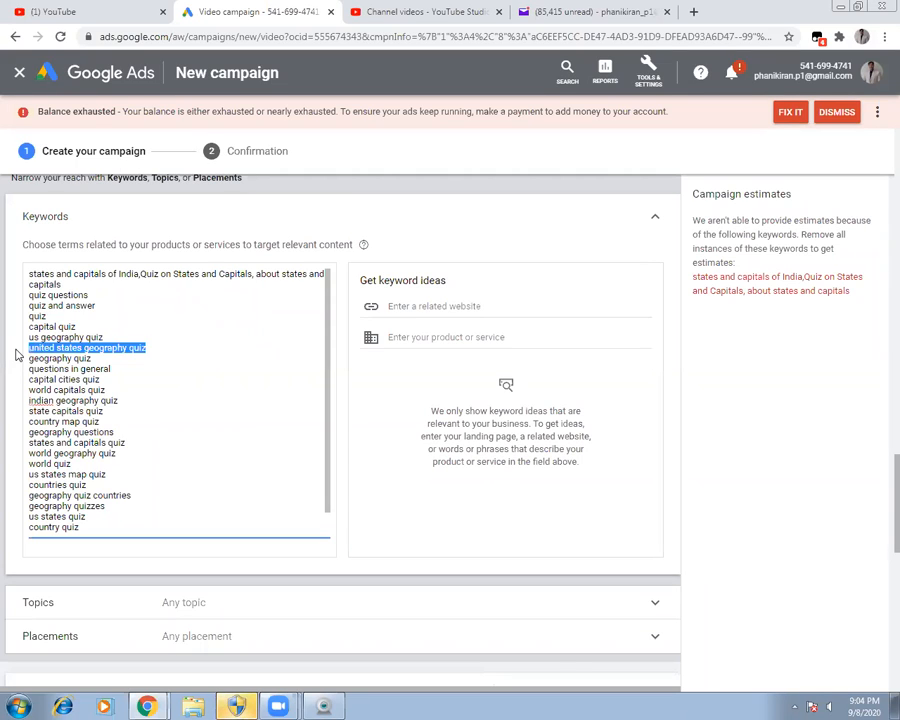
key("BackSpace")
left_click(116, 338)
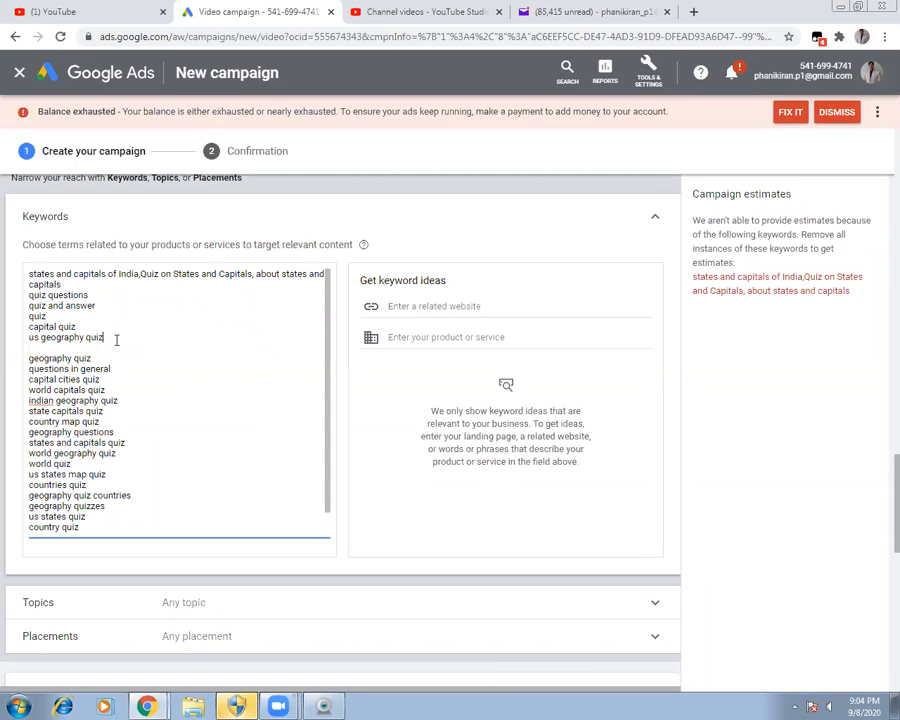
left_click(28, 340, "shift")
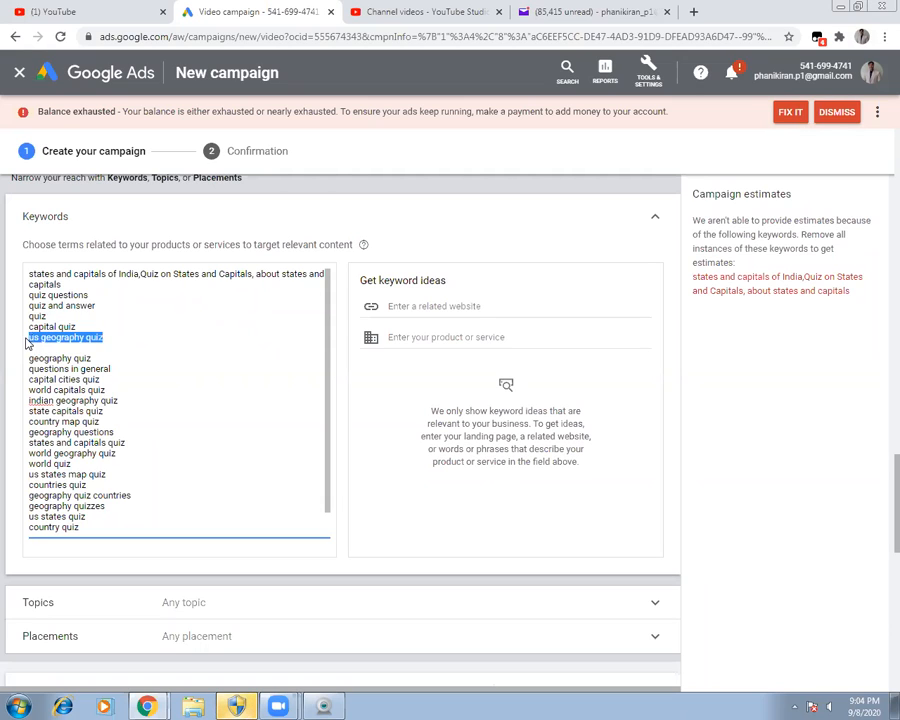
key("BackSpace")
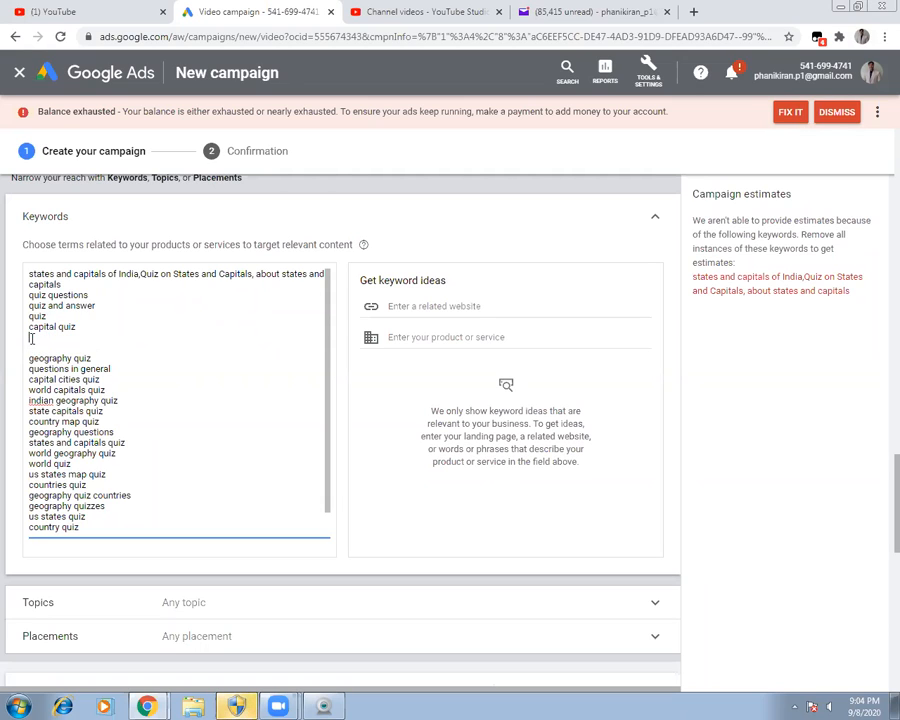
left_click_drag(30, 354, 147, 540)
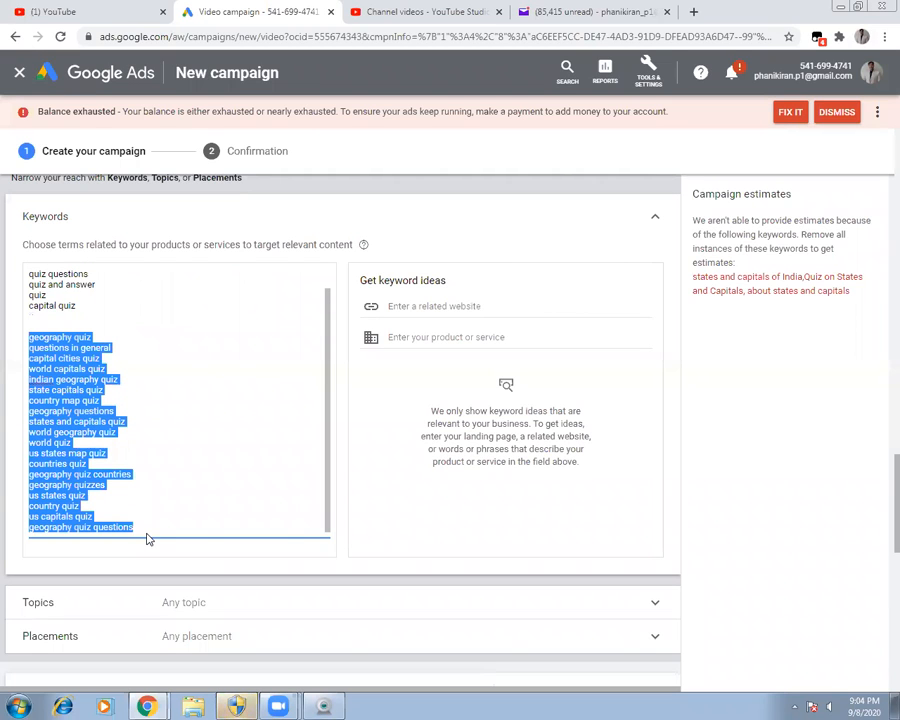
key("BackSpace")
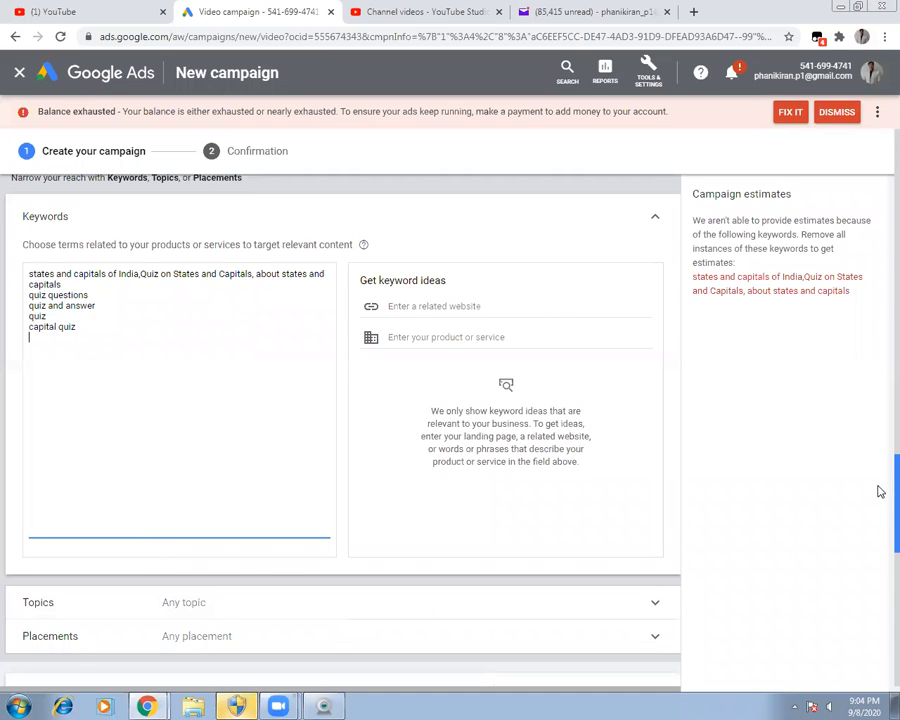
Expand the topic targeting and select the Books & Literature topic.
scroll(879, 506, "down", 2)
scroll(879, 528, "down", 2)
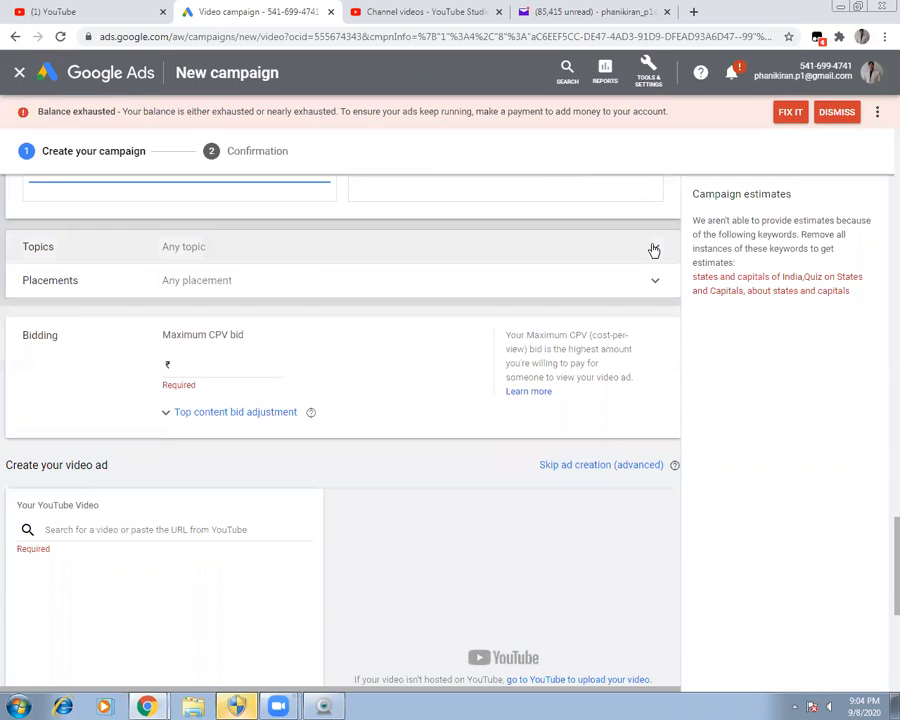
left_click(653, 249)
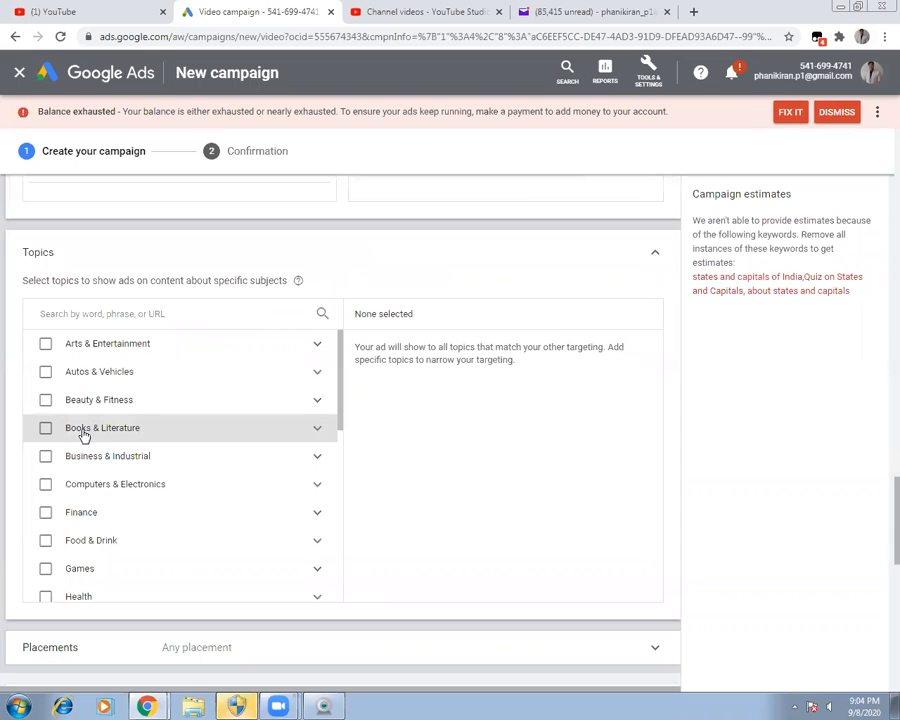
left_click(46, 428)
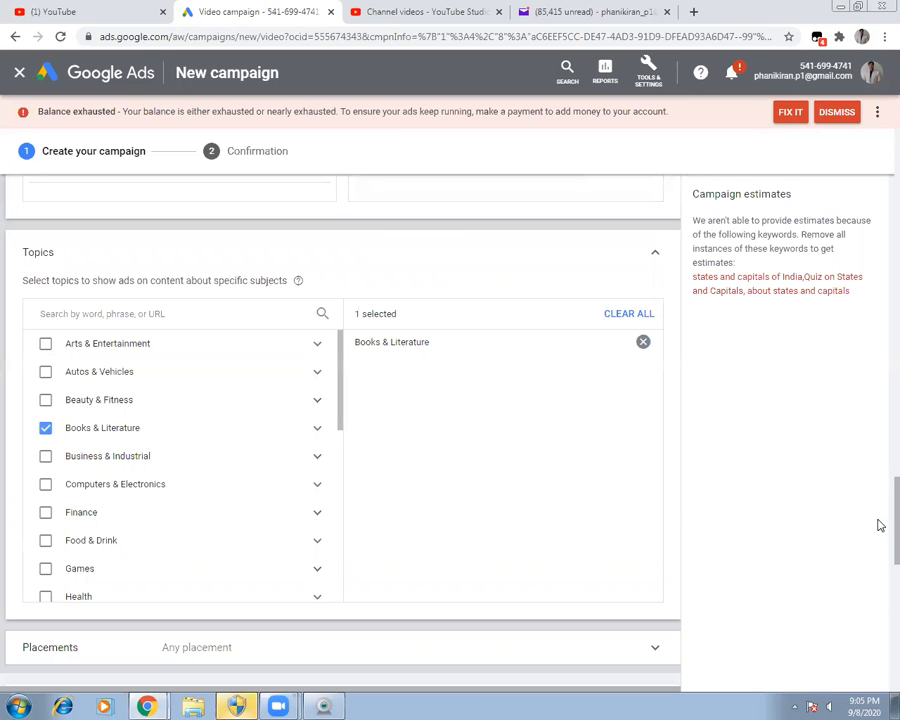
Set the campaign's maximum CPV bid to ₹0.10.
scroll(876, 520, "down", 3)
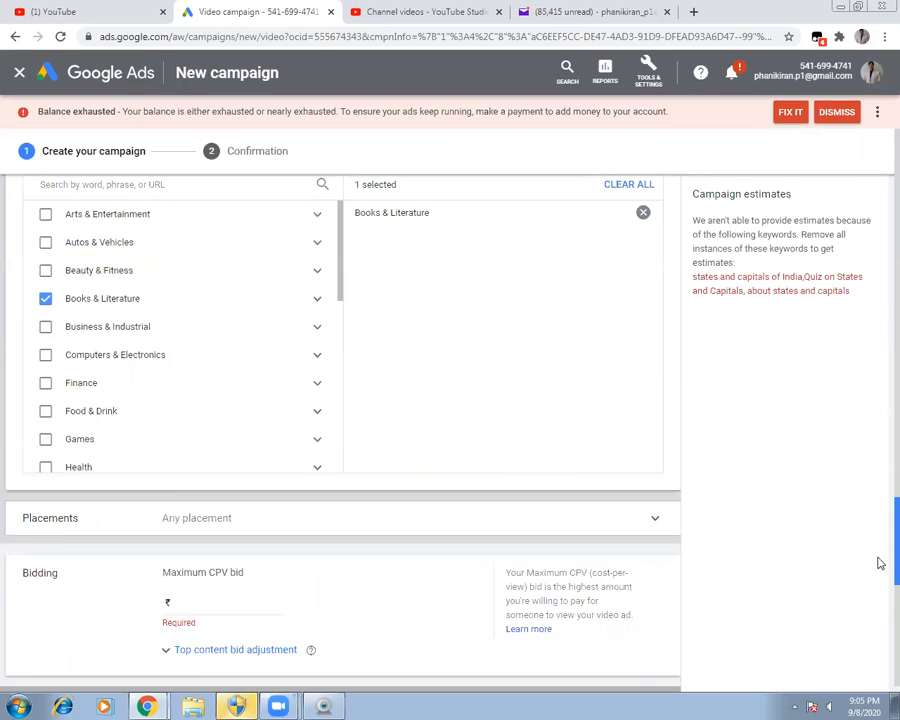
scroll(878, 567, "down", 1)
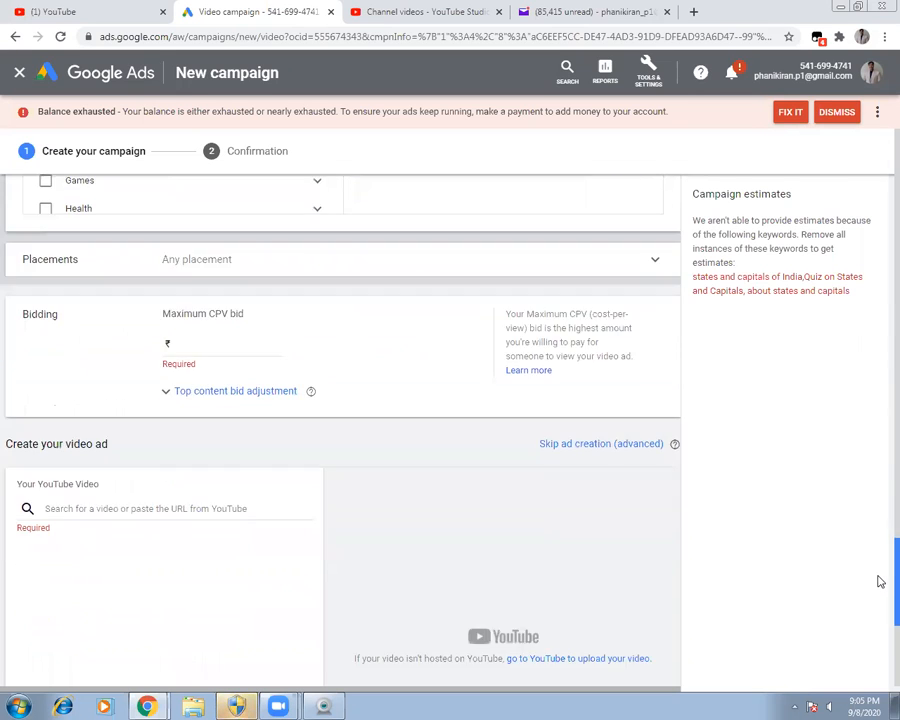
left_click(184, 349)
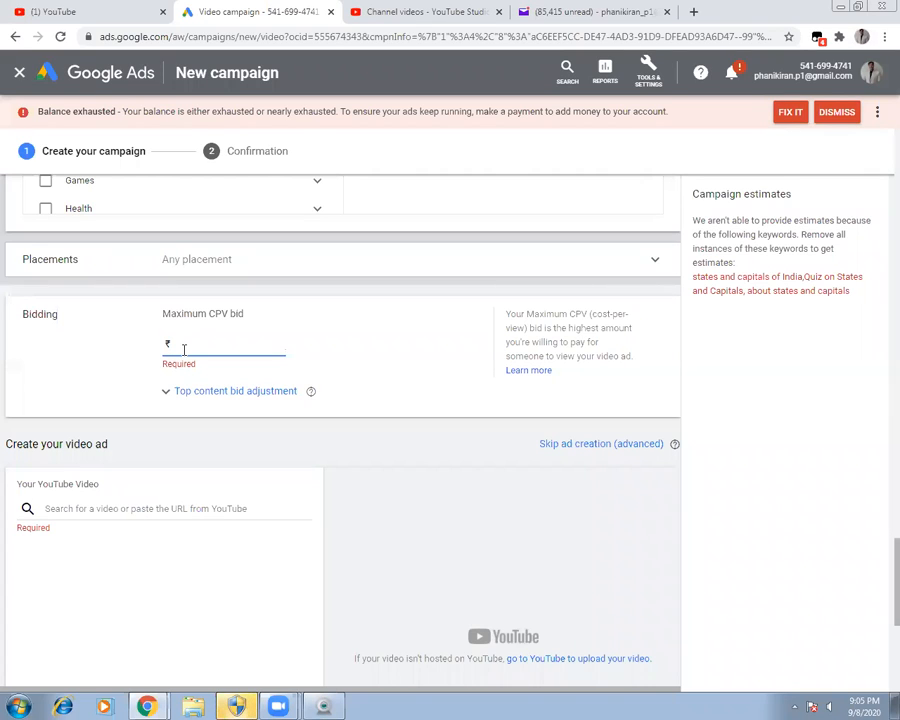
type("0.00")
key("Delete")
type("10")
left_click(370, 341)
Switch to the YouTube Studio page and run a Google search for "google adsense" in its place.
left_click(425, 11)
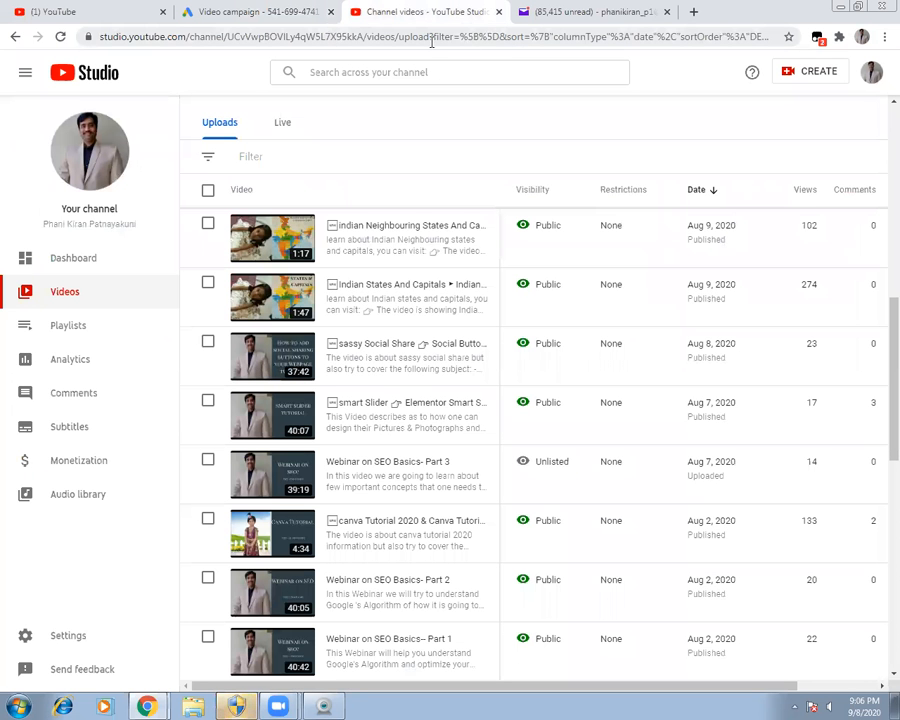
left_click(430, 42)
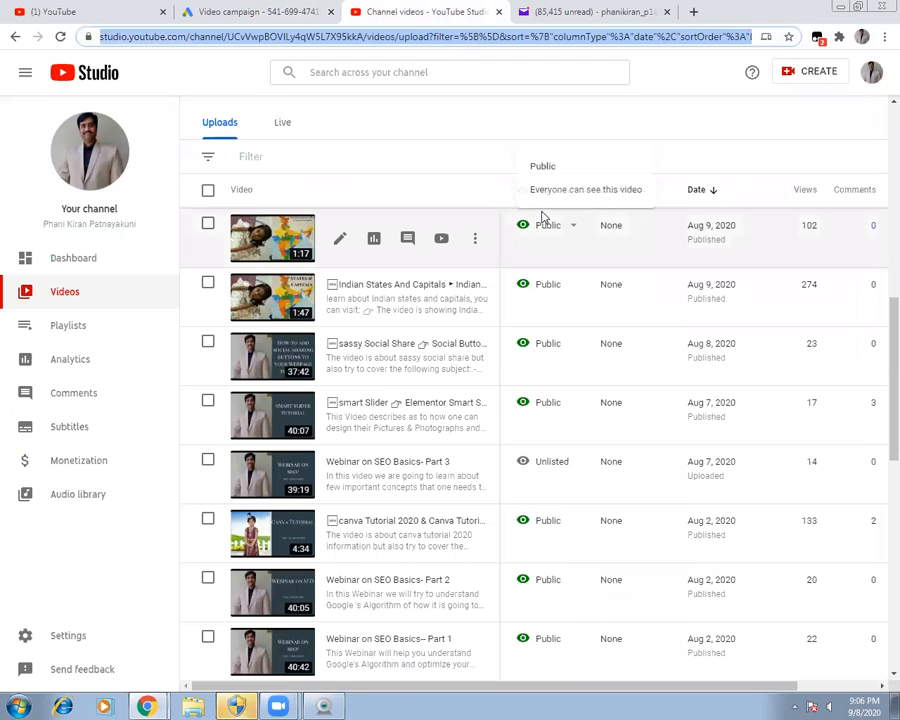
type("google")
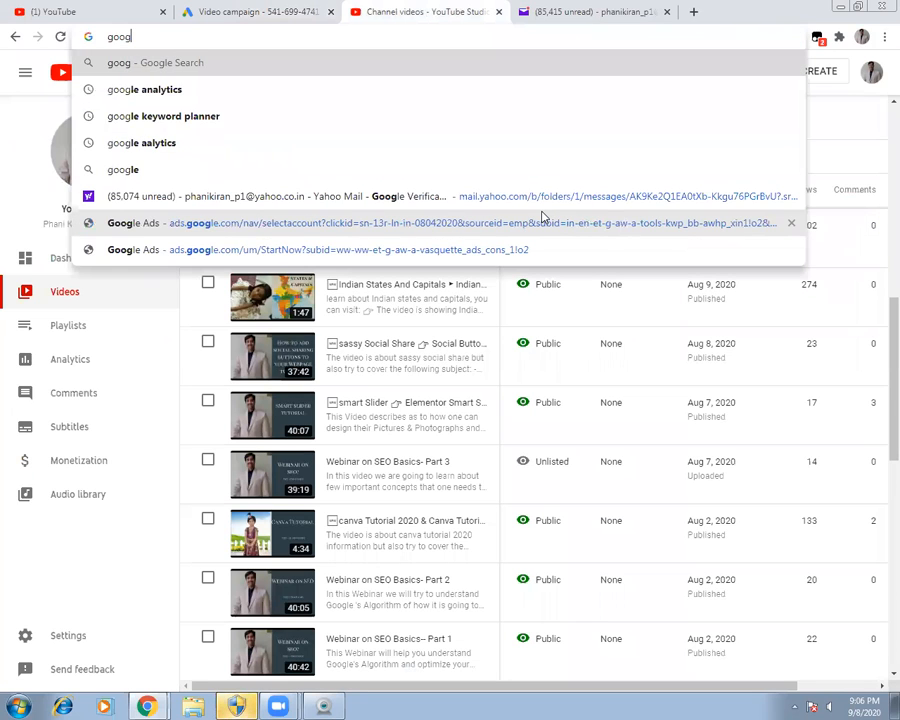
type("s")
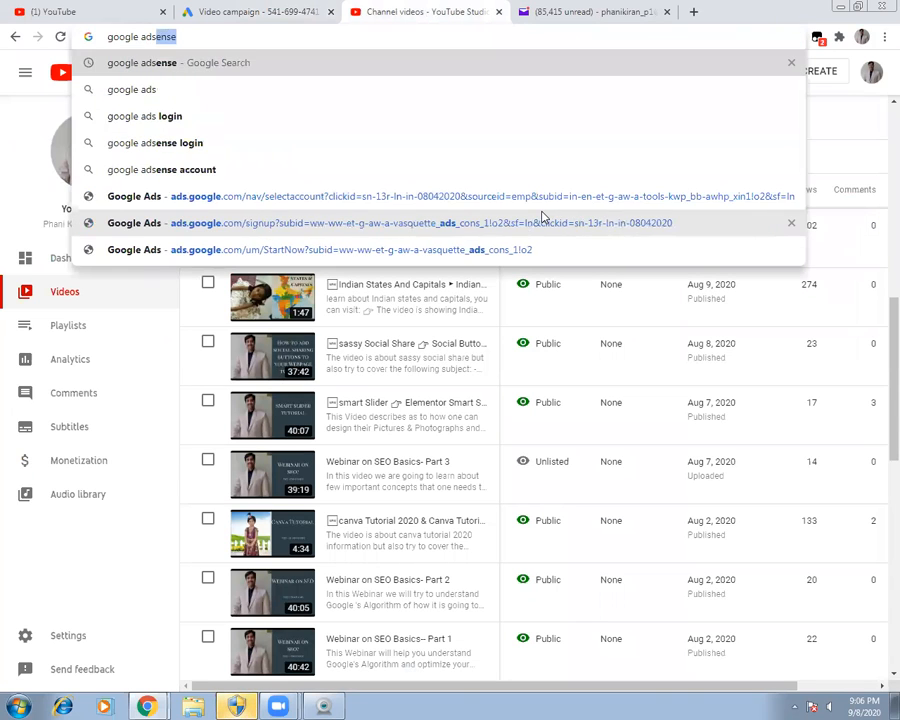
key("Return")
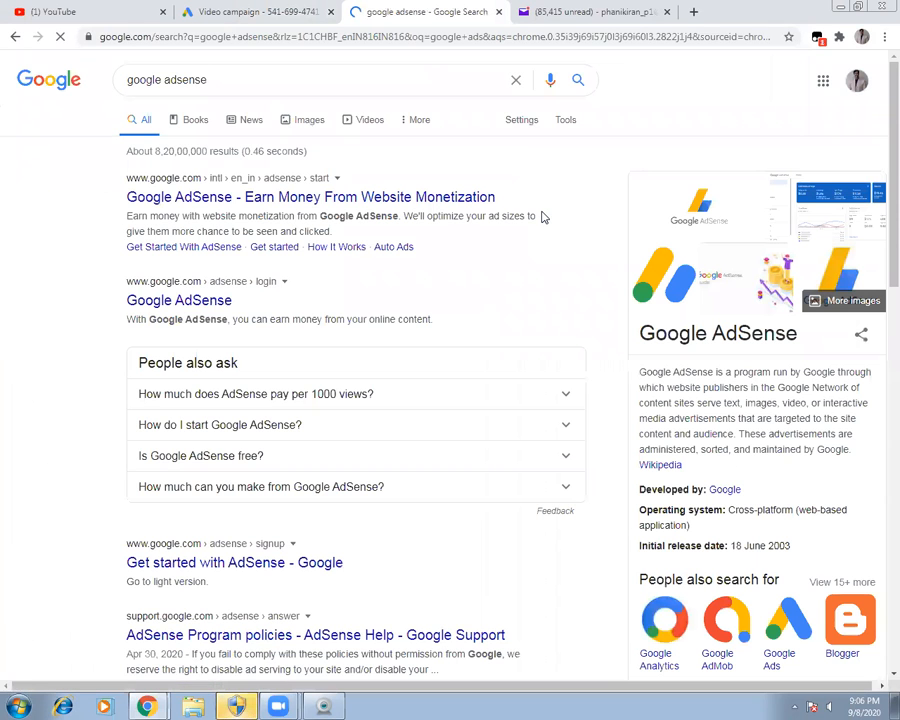
Open youtube.com, search for "goog;e ads" and look through the results for videos on Google Ads campaigns.
left_click(427, 37)
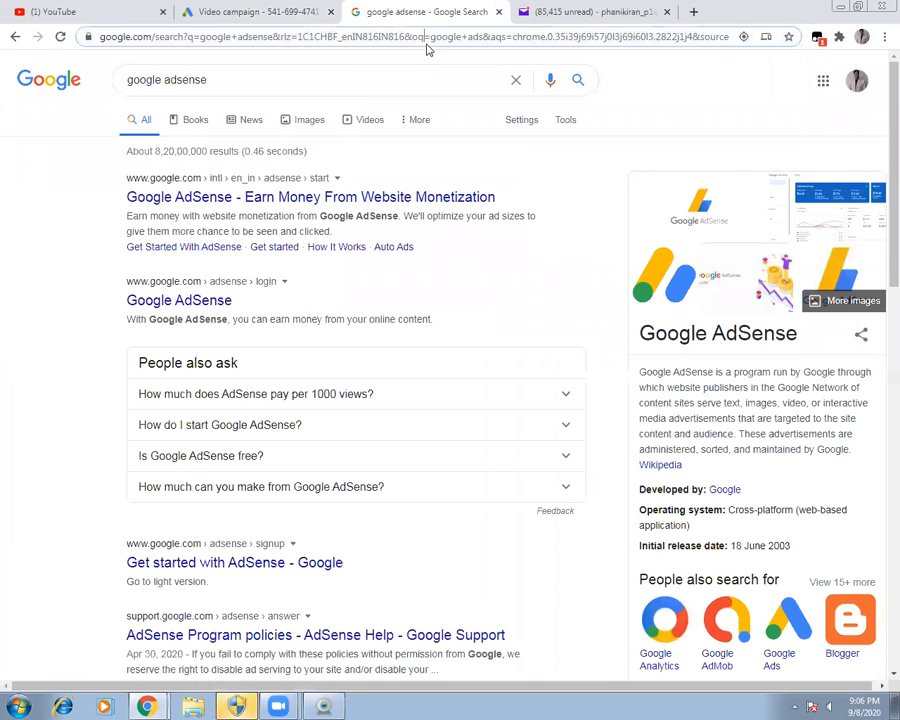
type("youtube")
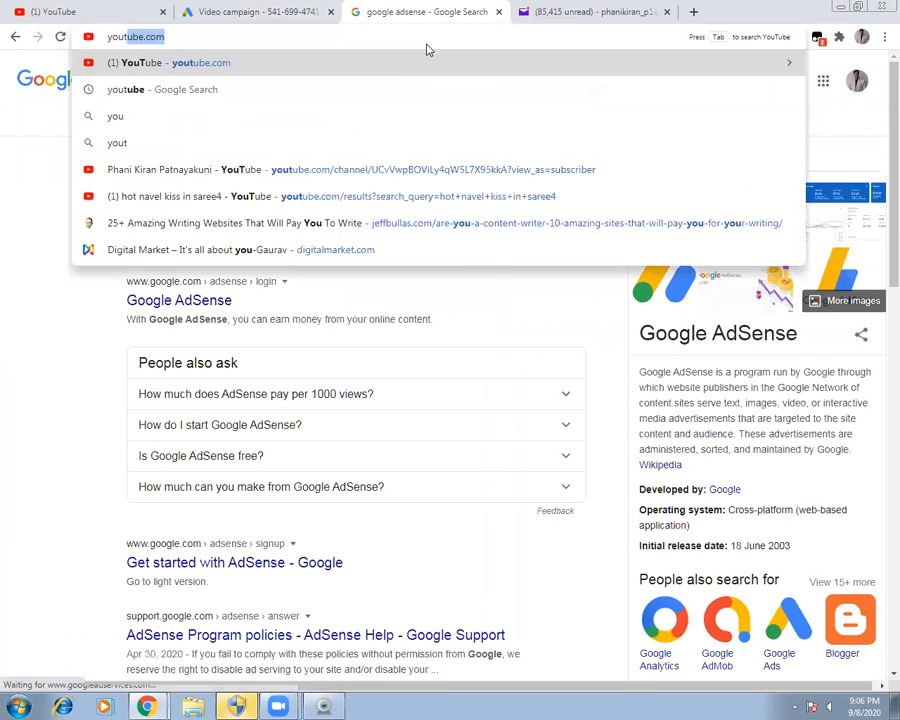
key("Return")
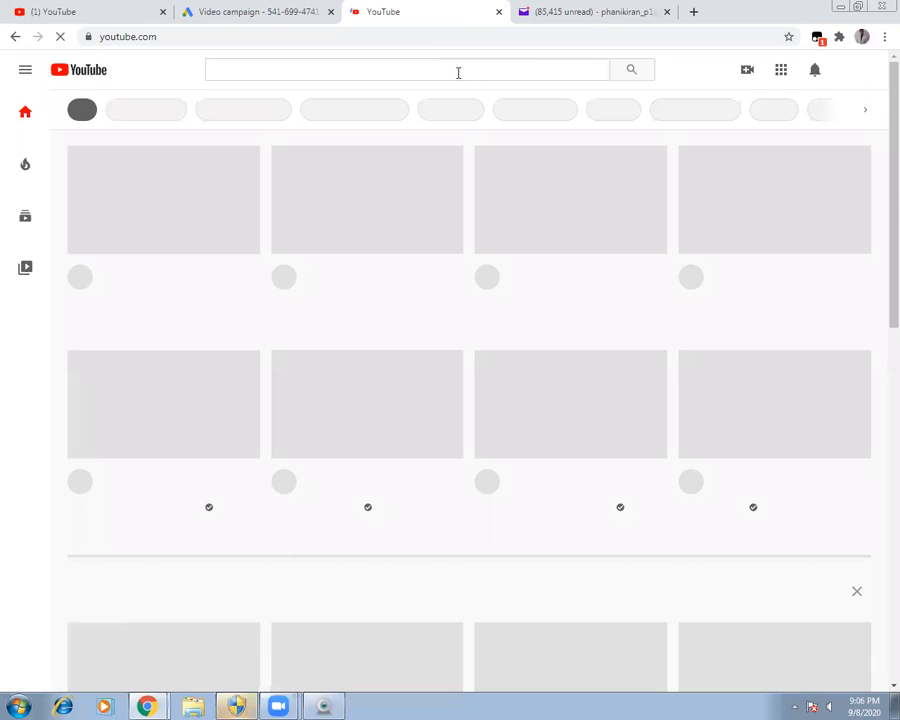
left_click(458, 72)
type("goo")
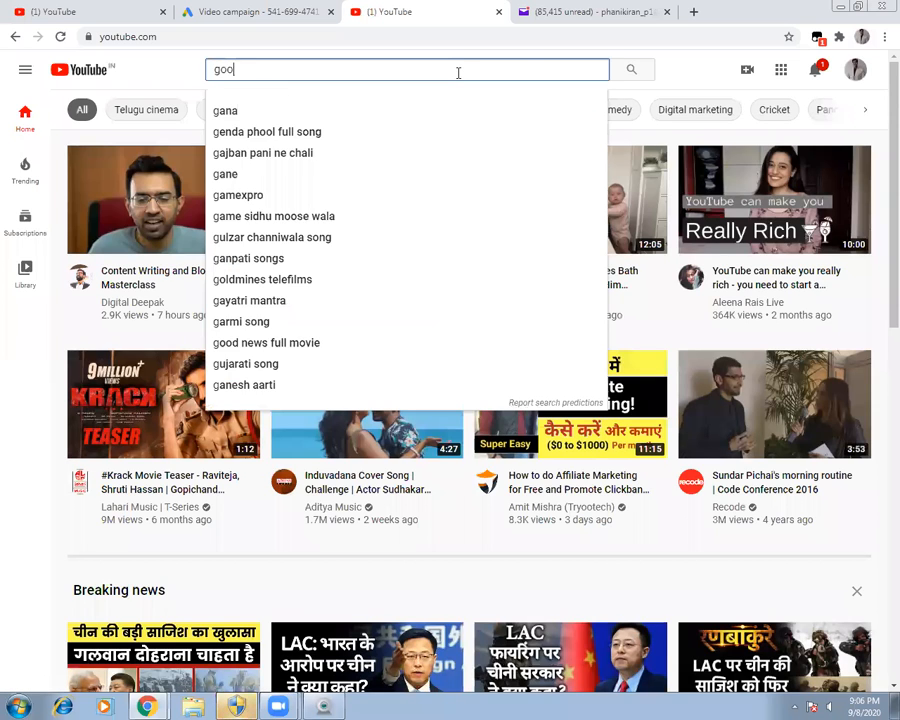
type("g;e ads")
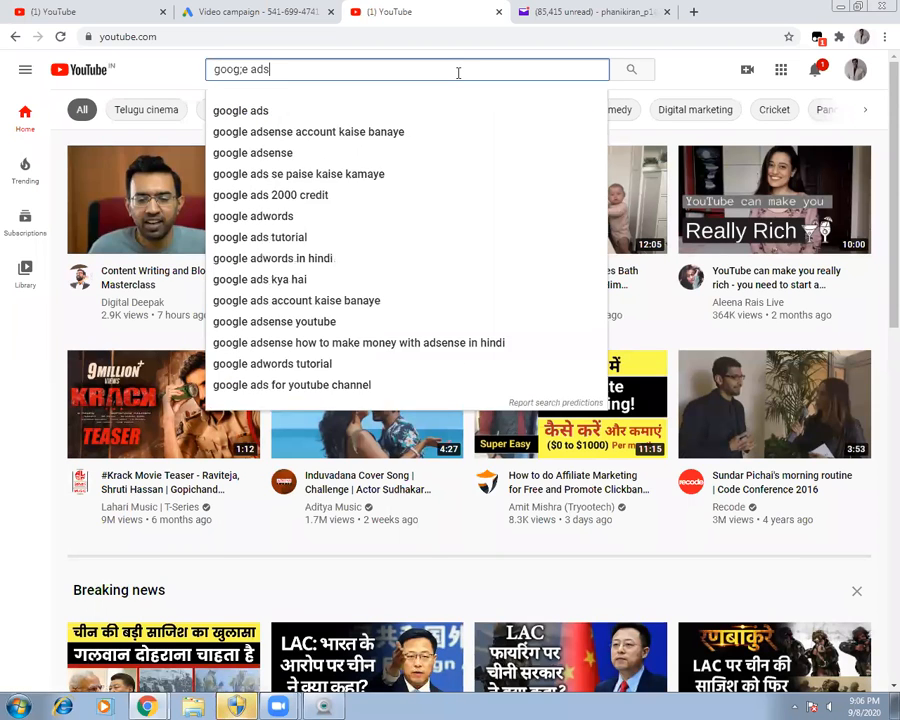
key("Return")
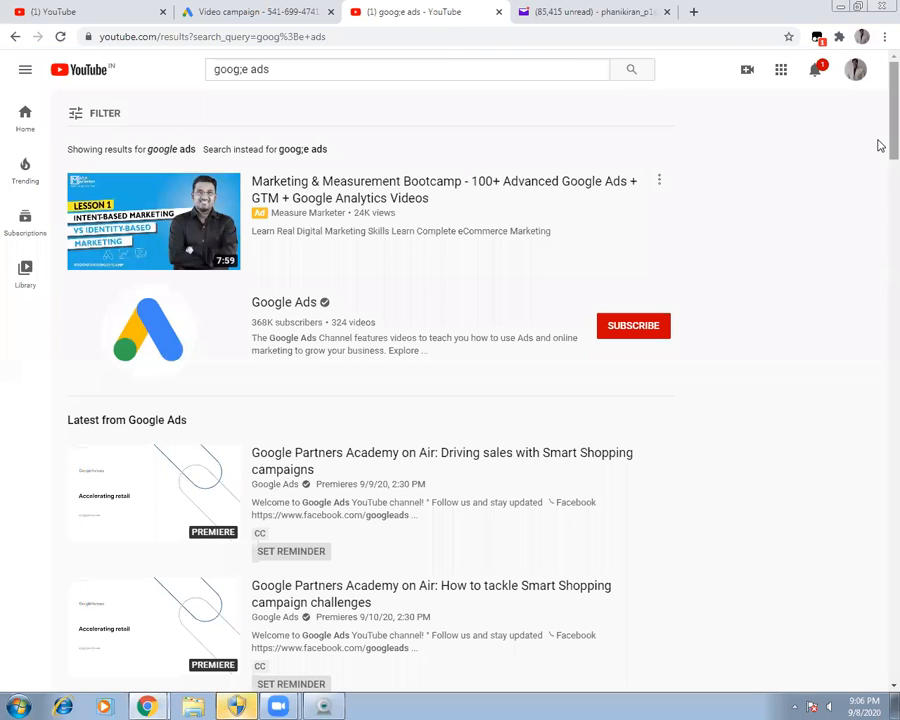
scroll(880, 205, "down", 5)
left_click_drag(880, 220, 878, 225)
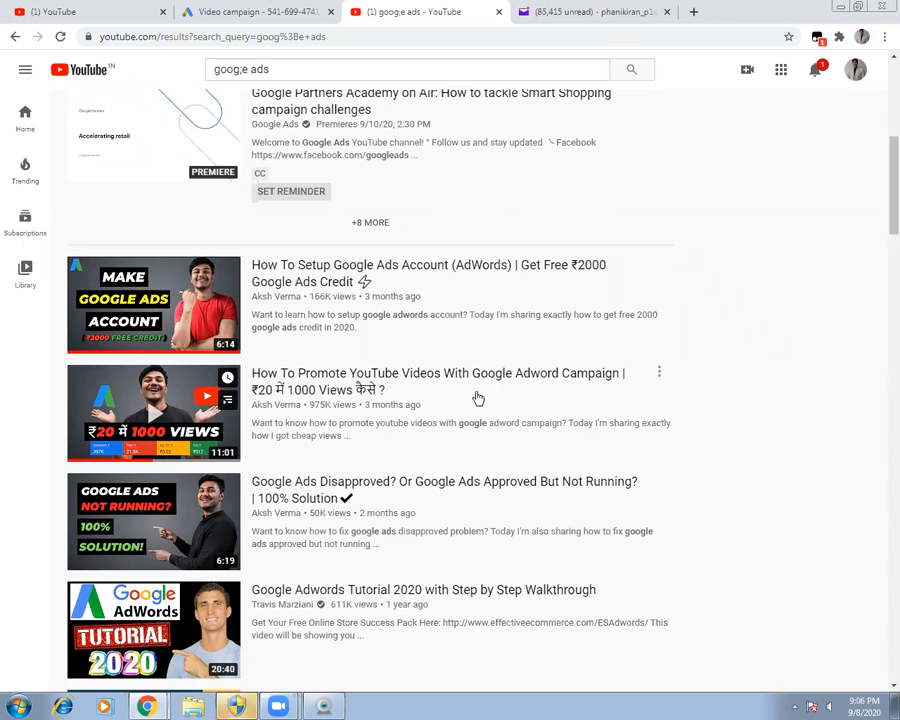
Return to the Google Ads campaign, dismiss the Outbyte PC Repair pop-up and activate the YouTube video search field for the ad.
left_click(270, 8)
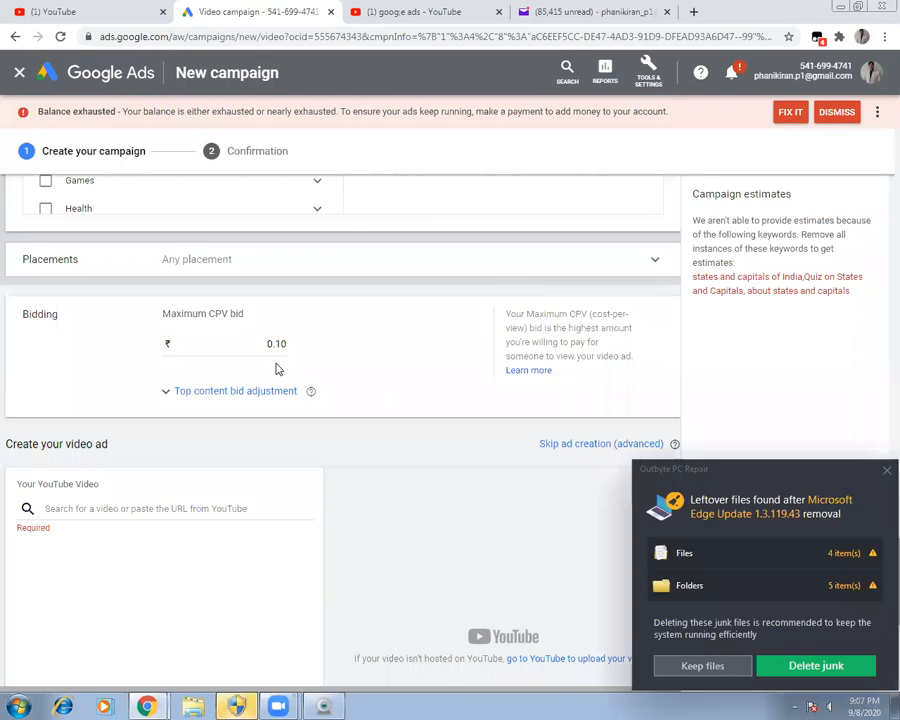
left_click(879, 472)
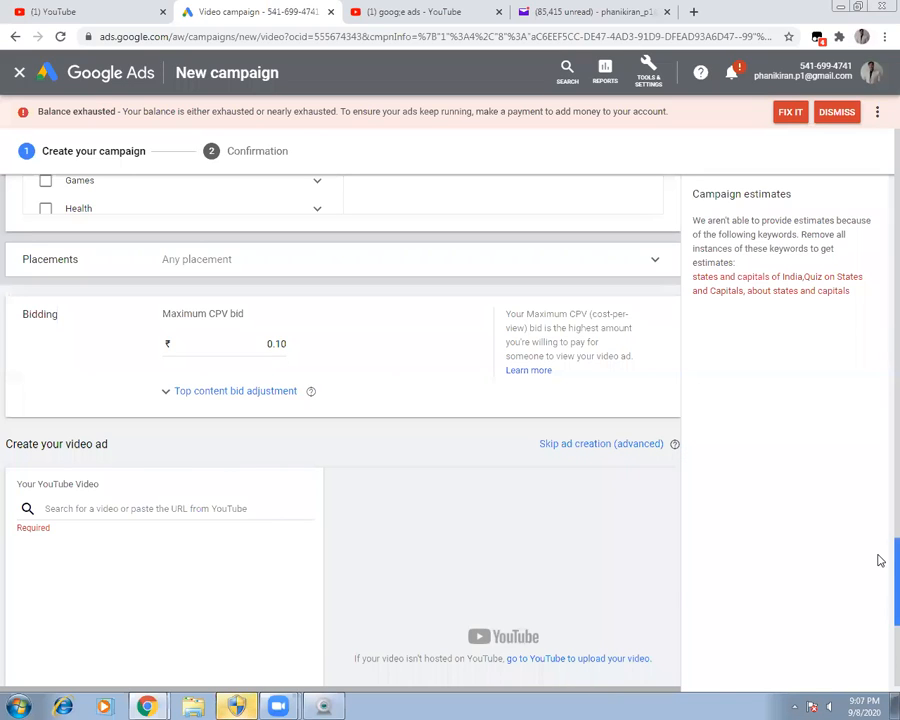
scroll(876, 556, "down", 3)
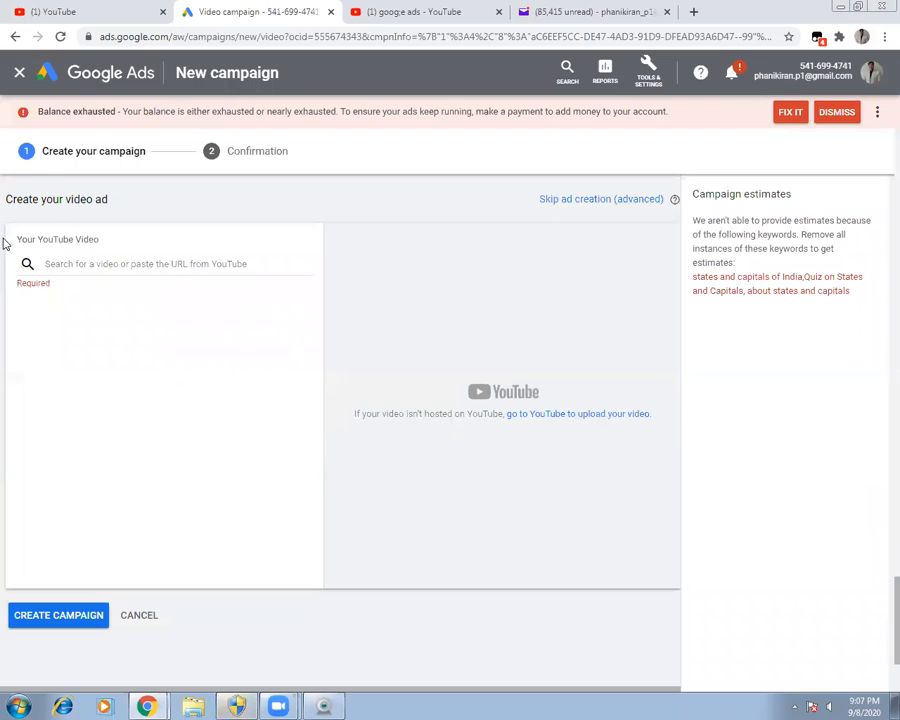
left_click(67, 263)
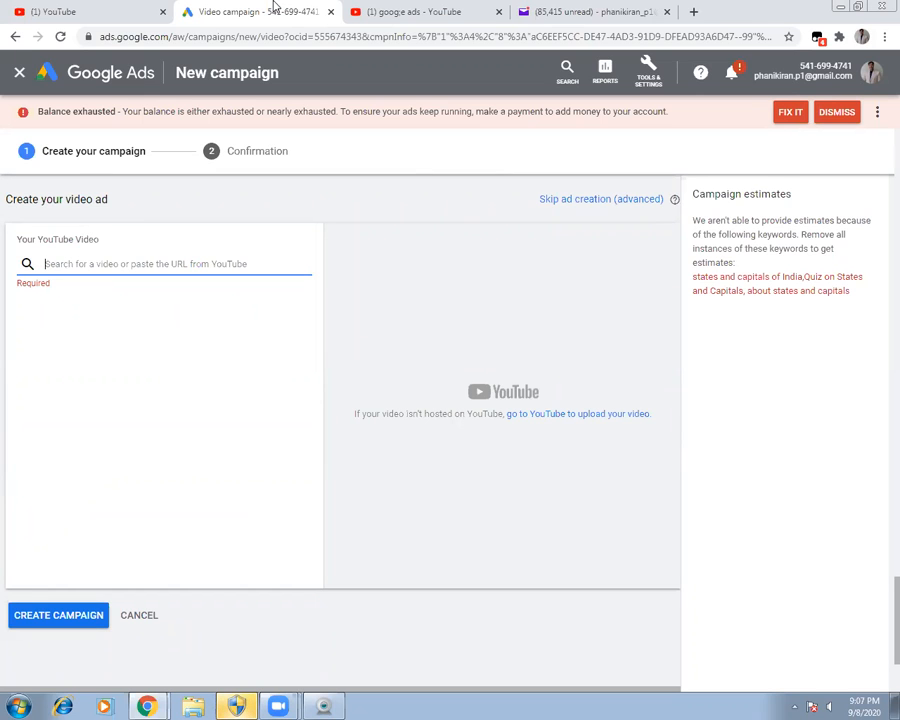
Switch back to YouTube, clear the search text and open the account's own channel page.
left_click(445, 12)
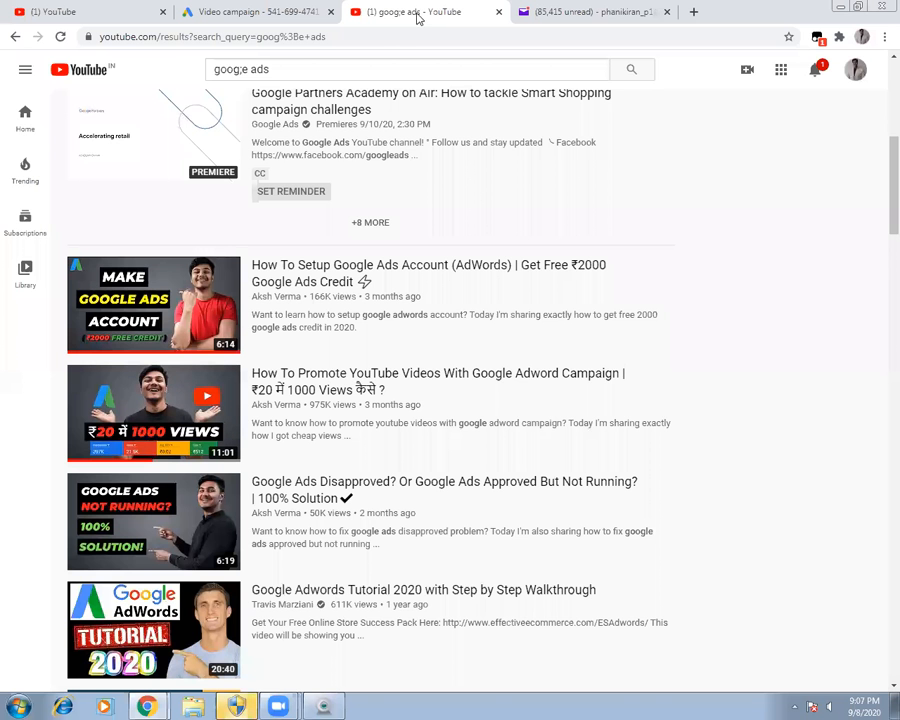
left_click(316, 68)
key("BackSpace")
key("BackSpace")
key("BackSpace")
key("BackSpace")
key("BackSpace")
key("BackSpace")
key("BackSpace")
key("BackSpace")
key("BackSpace")
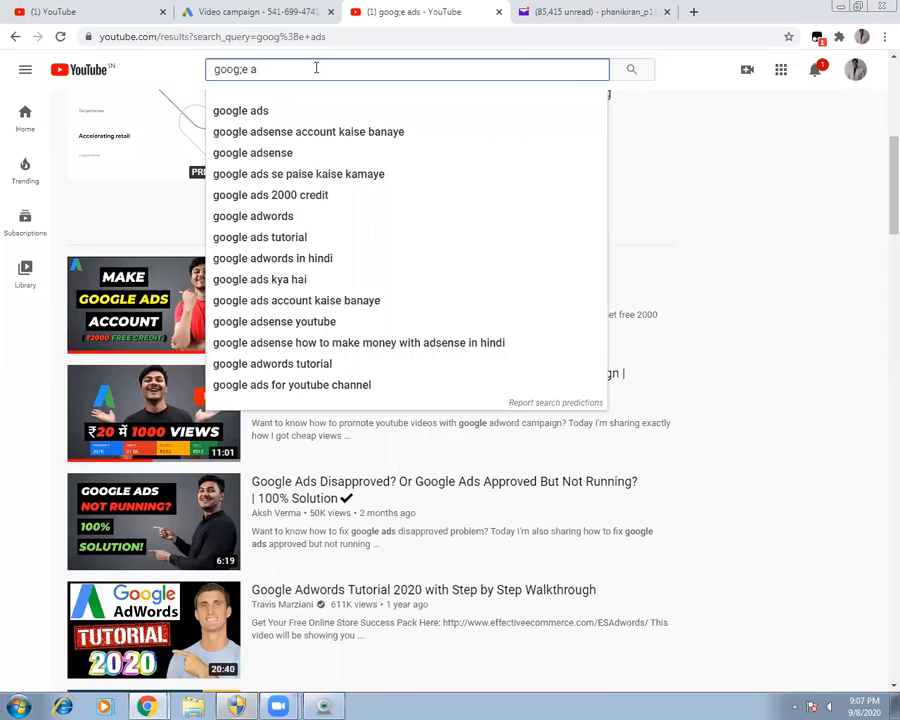
left_click(857, 74)
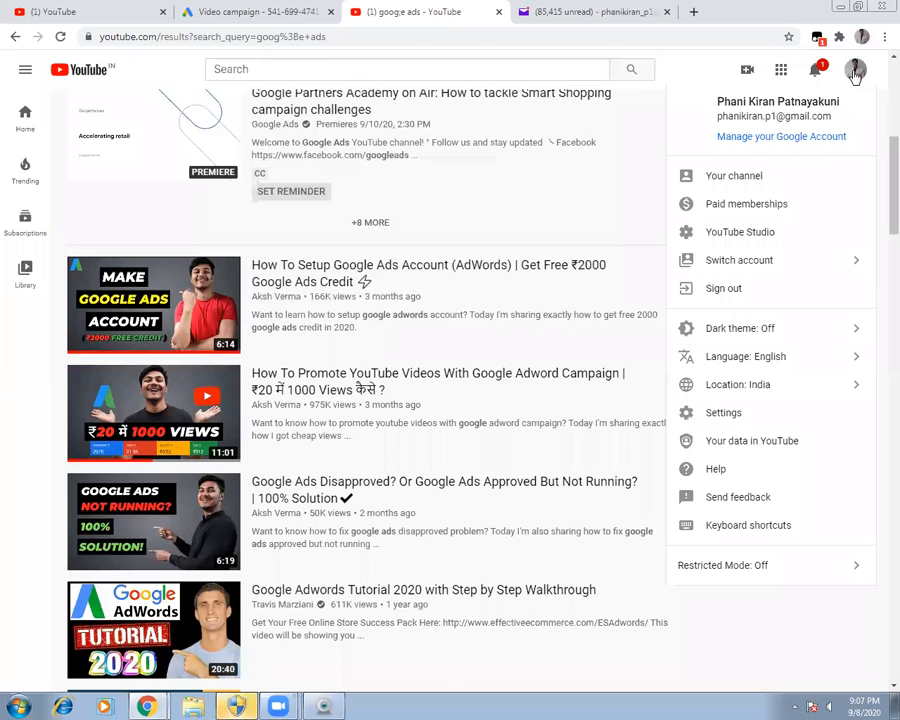
left_click(731, 185)
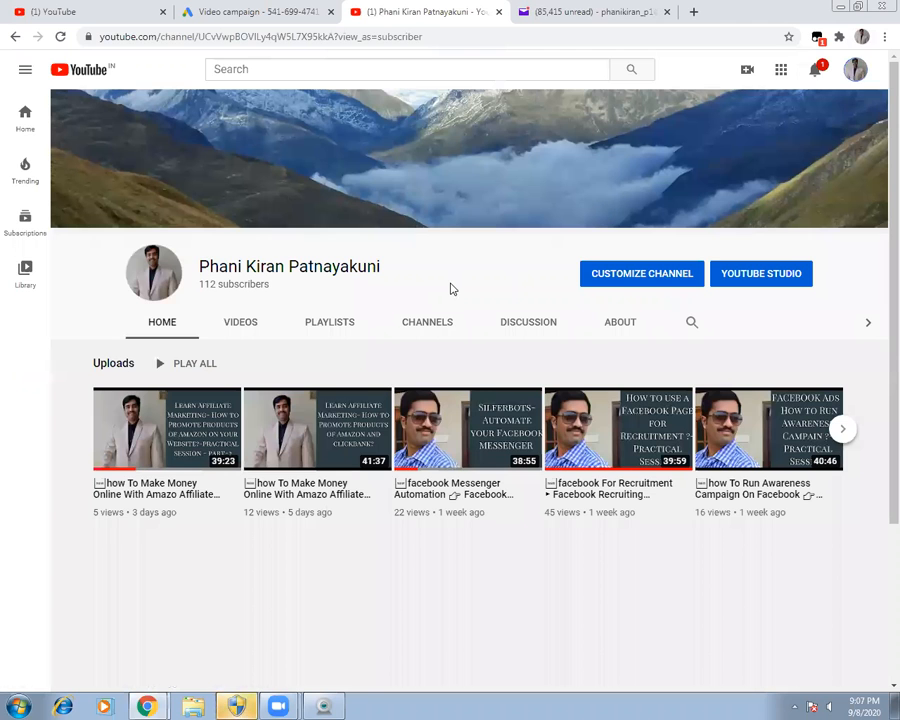
Browse the channel's uploads, view the Indian Neighbouring States And Capitals video and return to the channel page.
left_click(847, 430)
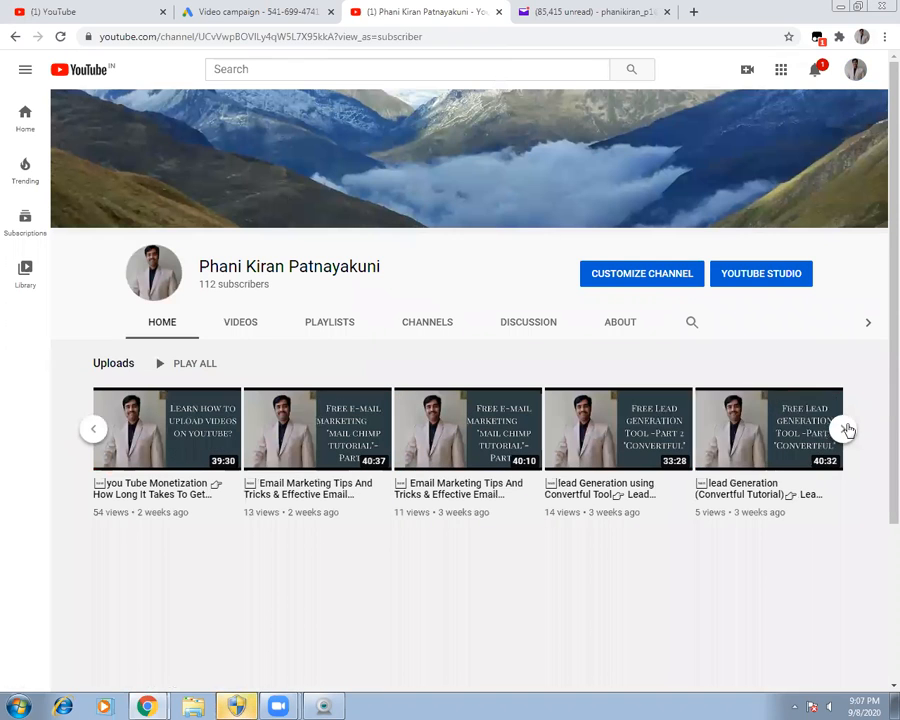
left_click(847, 430)
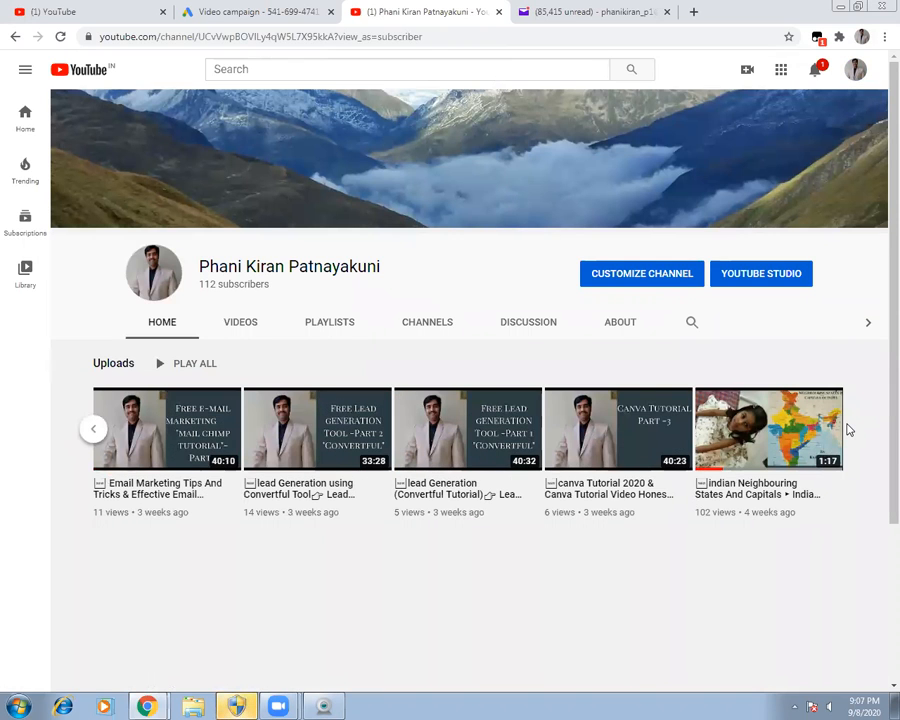
left_click(778, 432)
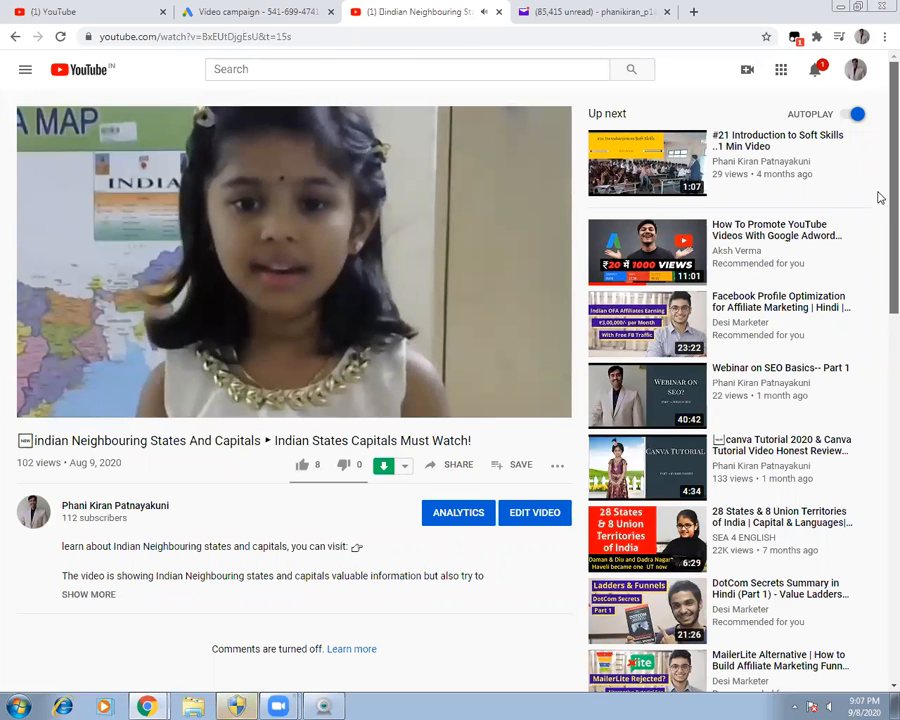
left_click(16, 38)
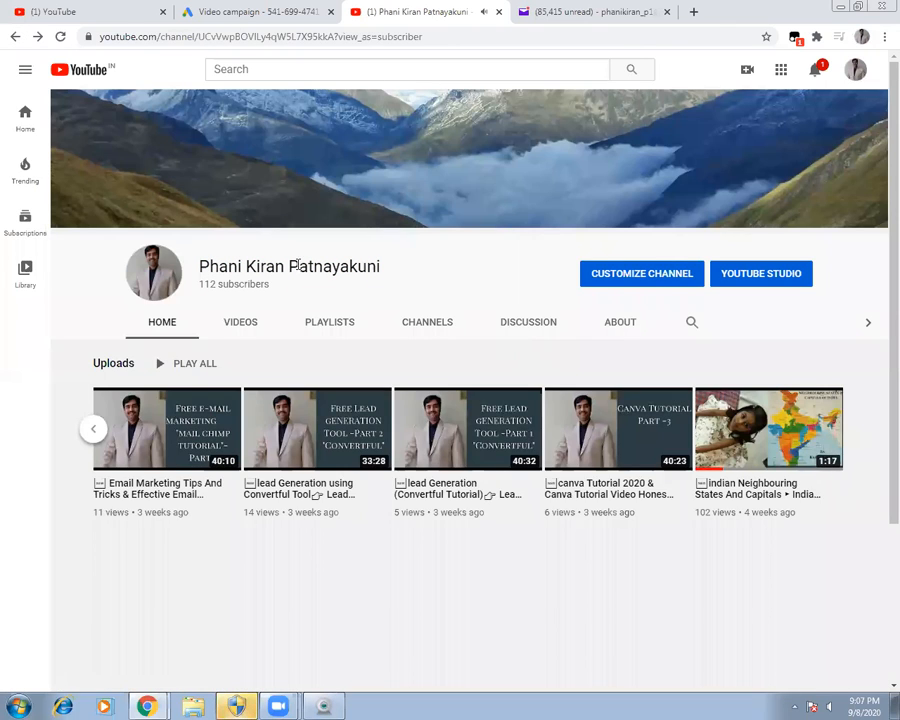
Open the Indian States And Capitals video from the channel's full video list and bring up its editing page.
left_click(251, 321)
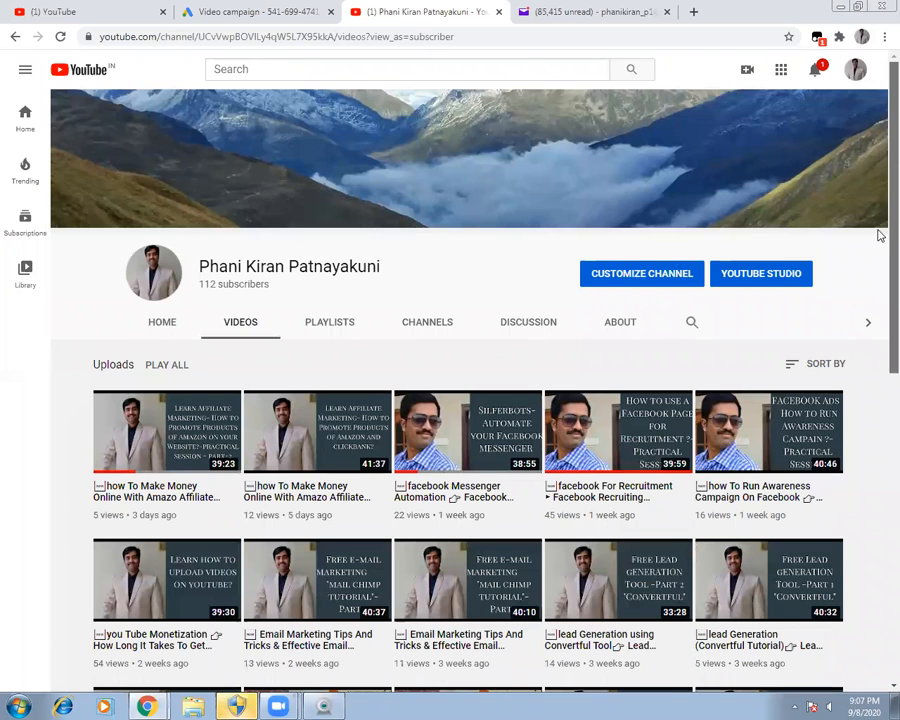
scroll(878, 317, "down", 3)
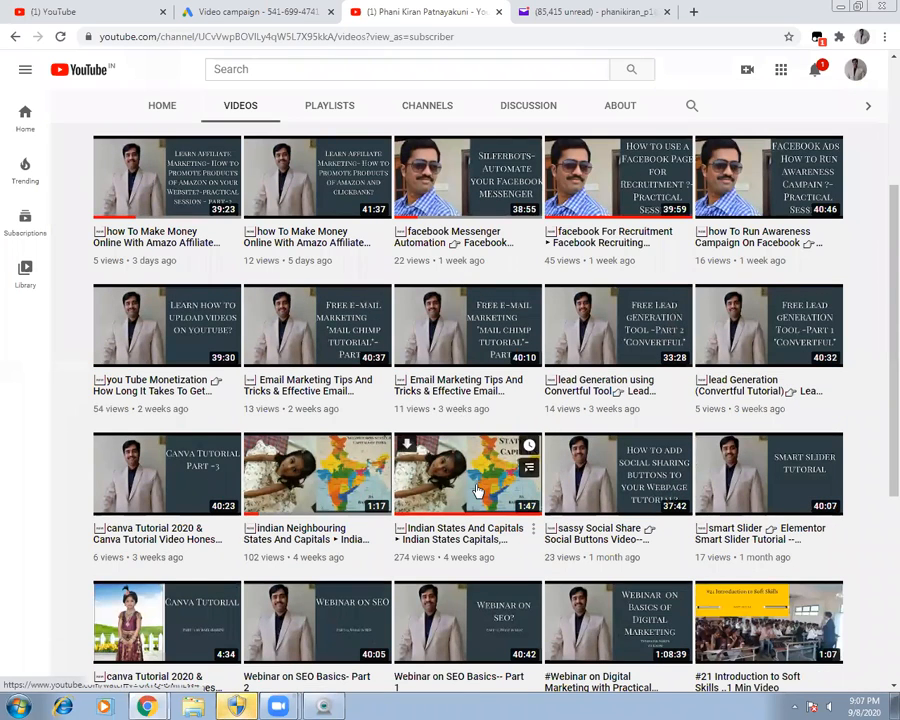
left_click(534, 534)
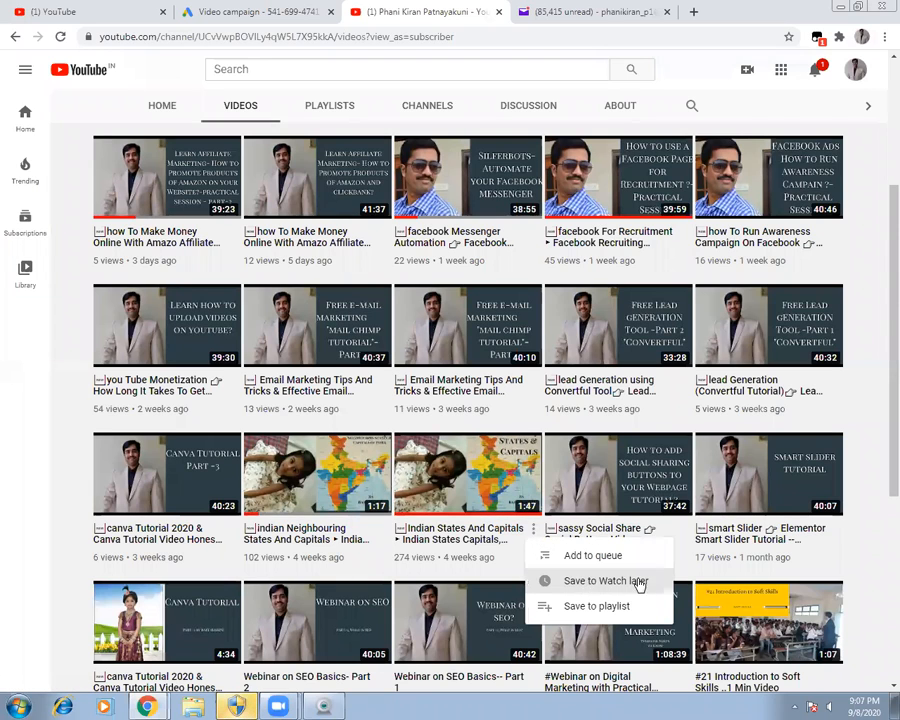
left_click(57, 418)
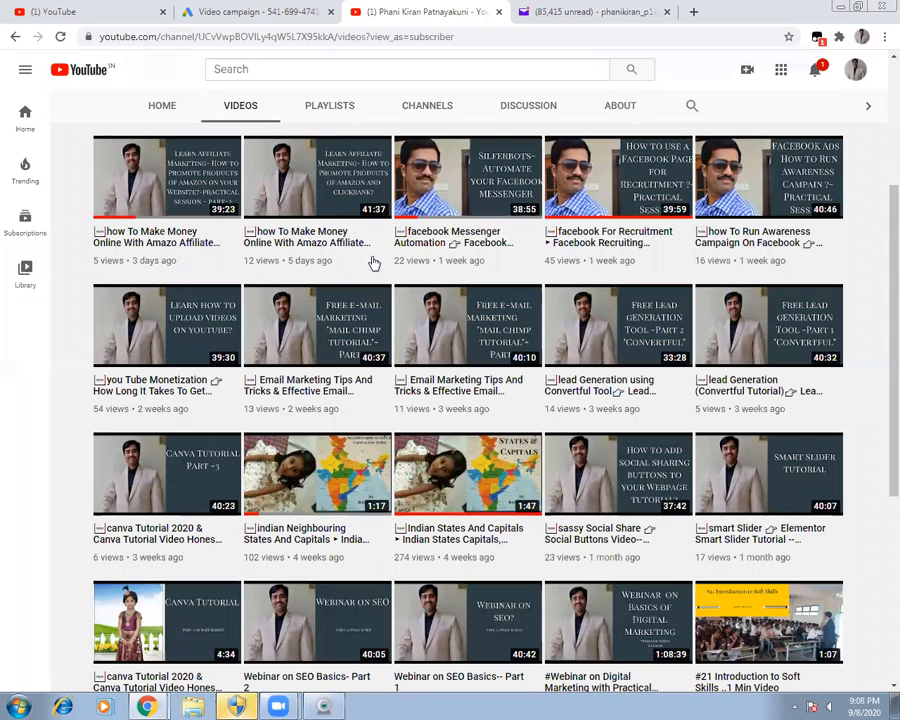
left_click(454, 456)
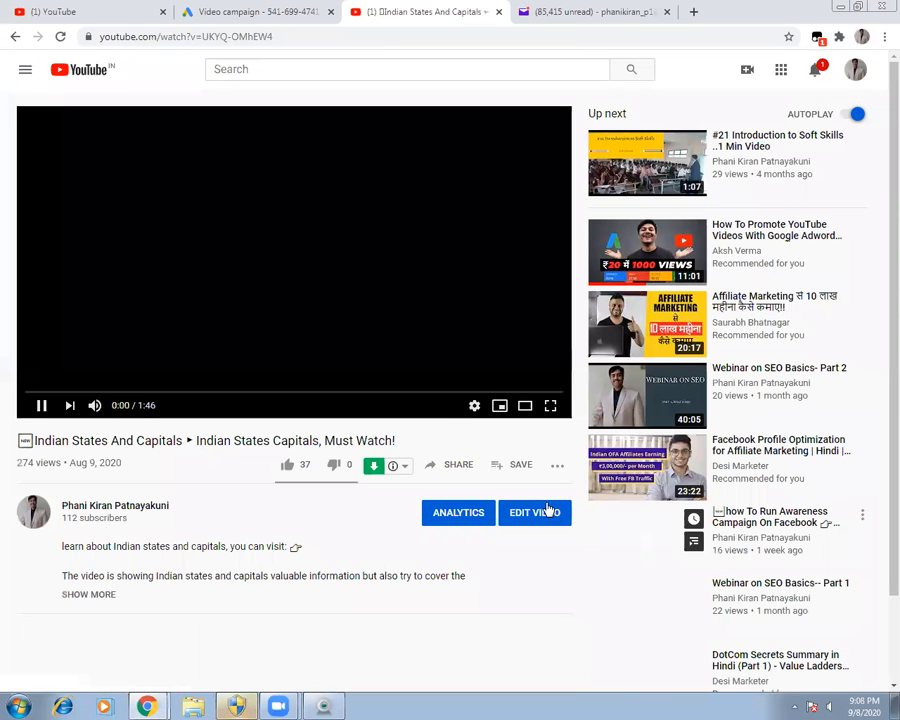
left_click(545, 518)
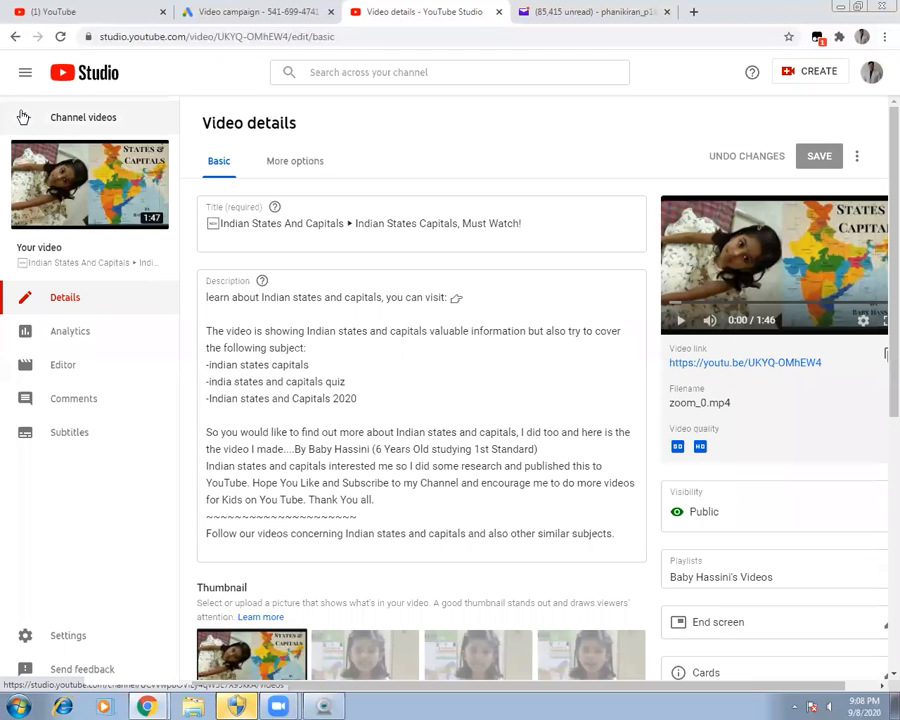
left_click(23, 117)
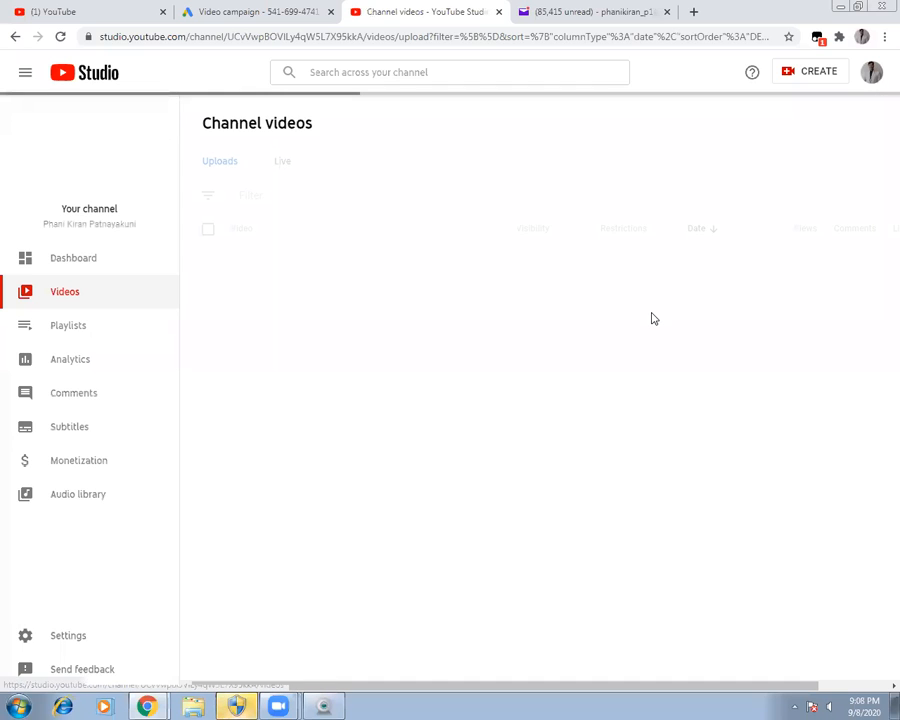
scroll(877, 312, "down", 3)
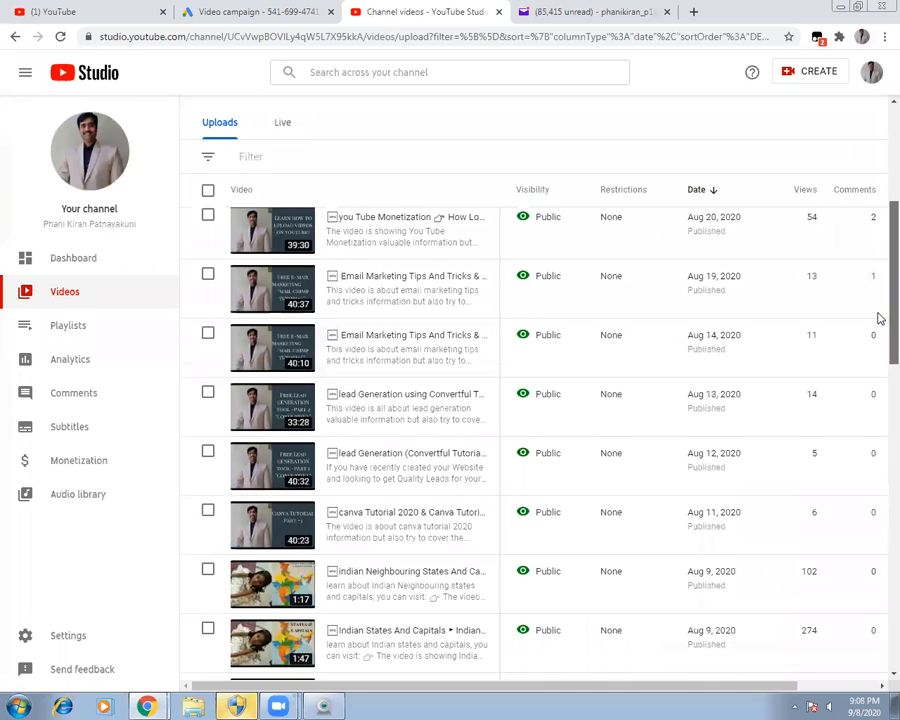
scroll(878, 340, "down", 3)
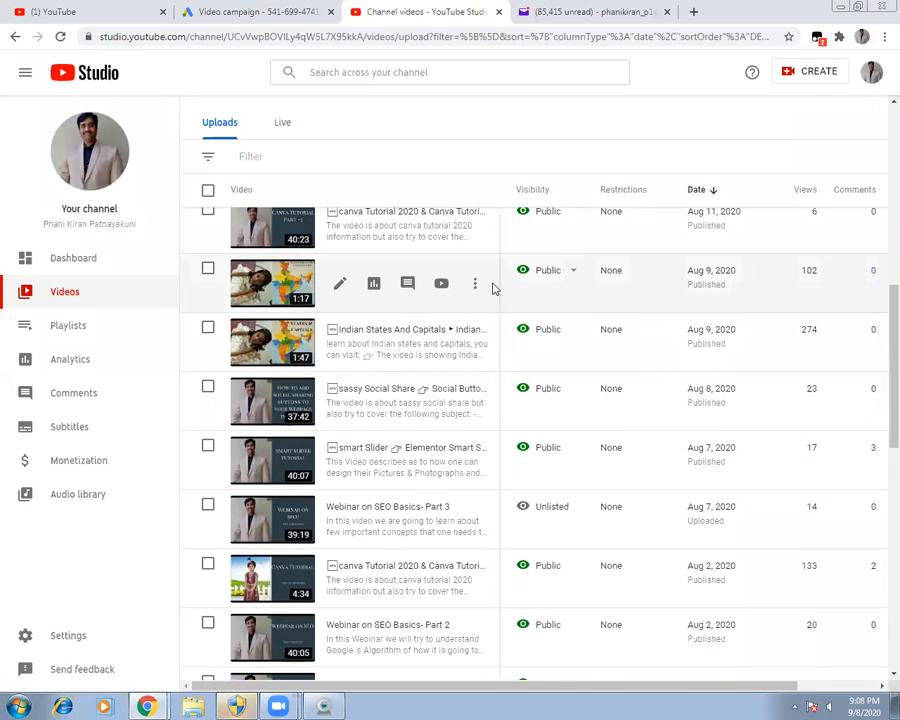
left_click(475, 287)
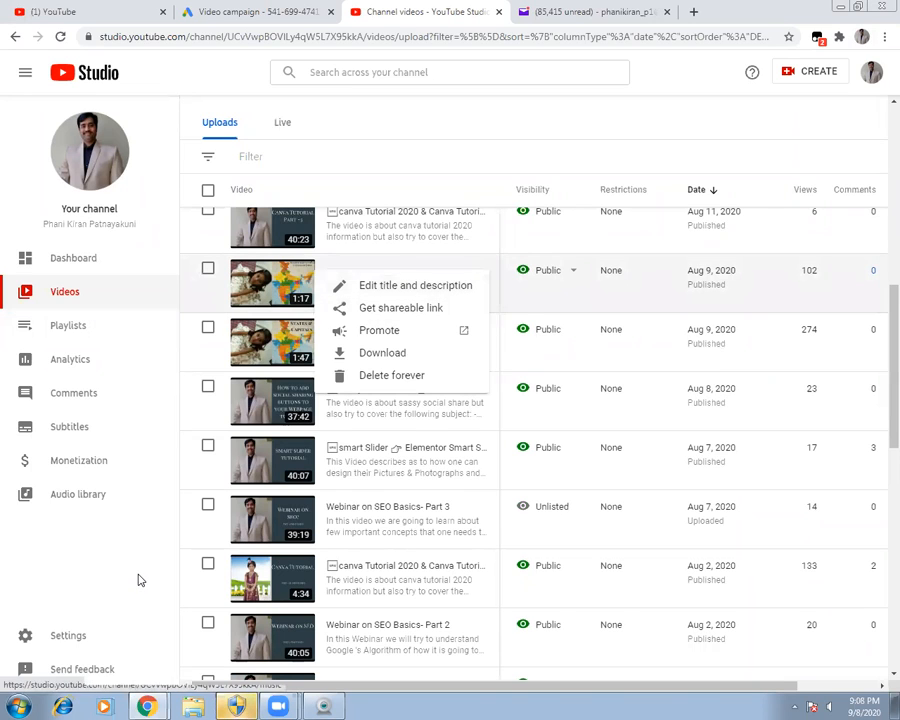
left_click(464, 378)
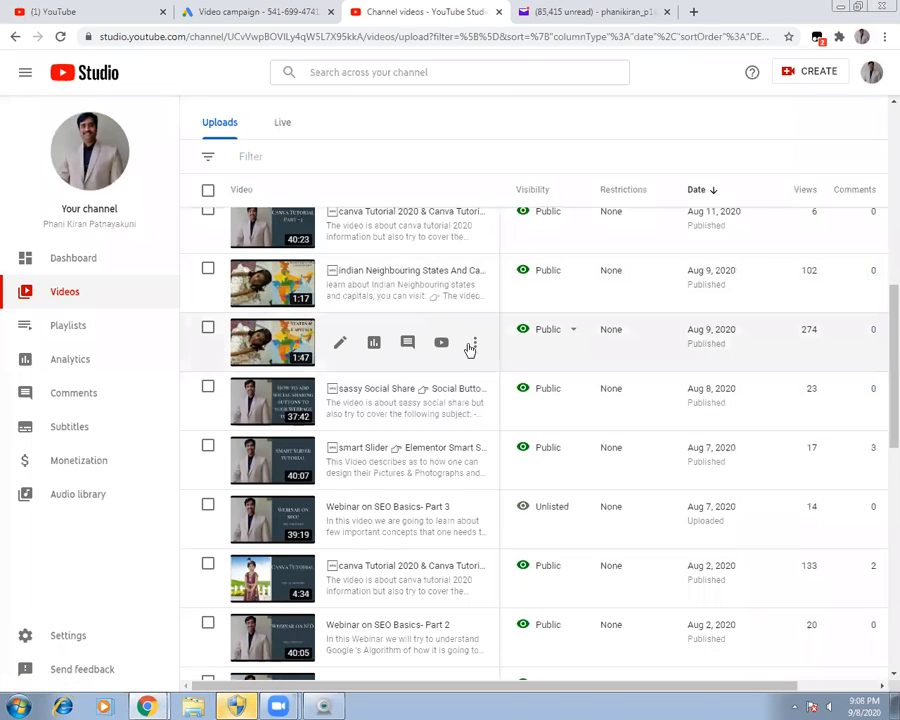
left_click(474, 344)
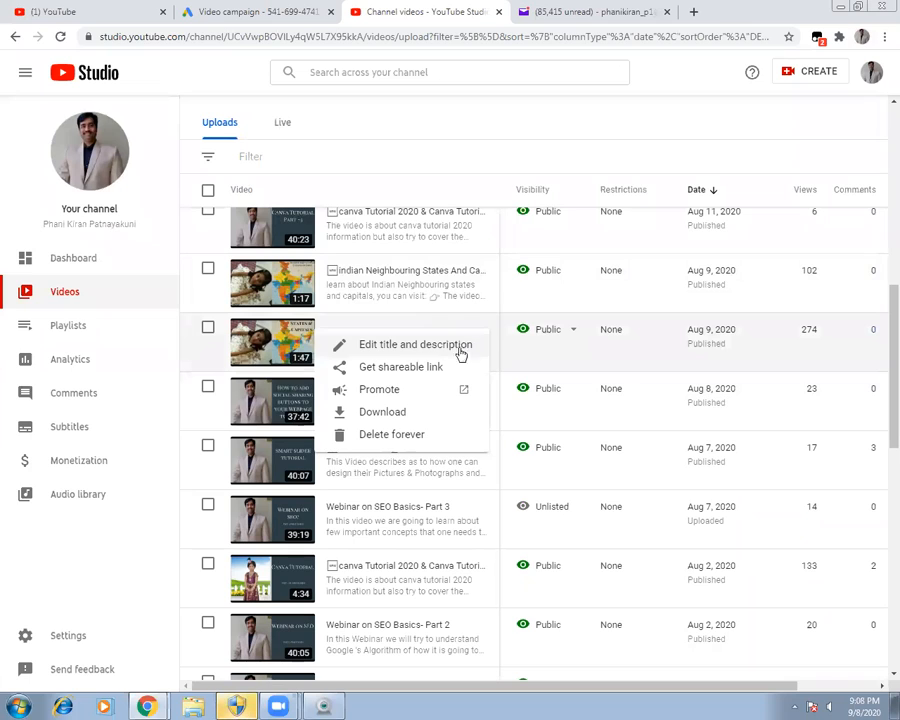
left_click(407, 369)
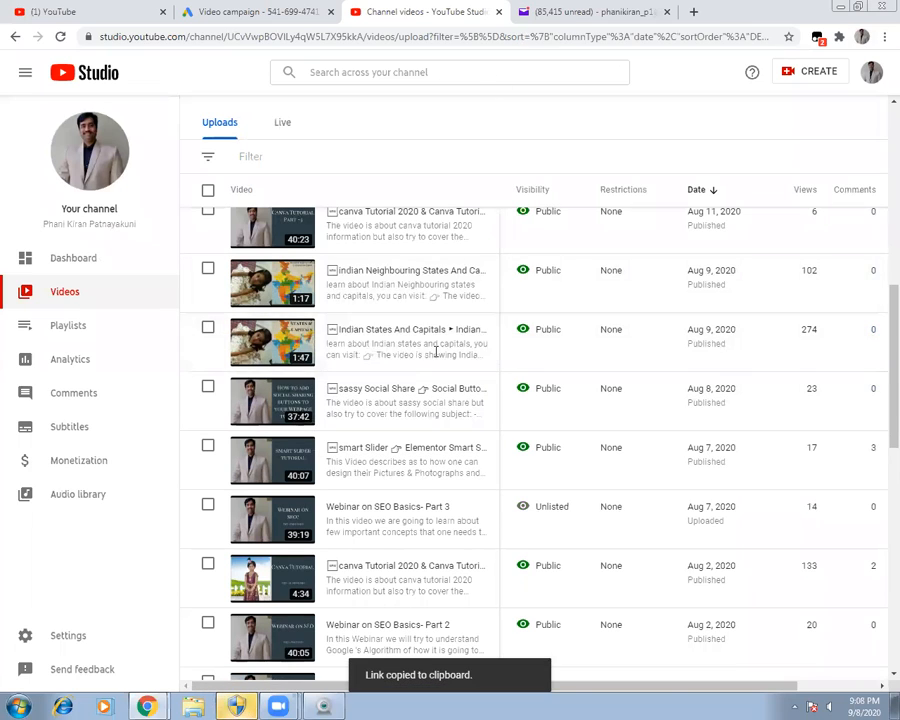
left_click(228, 12)
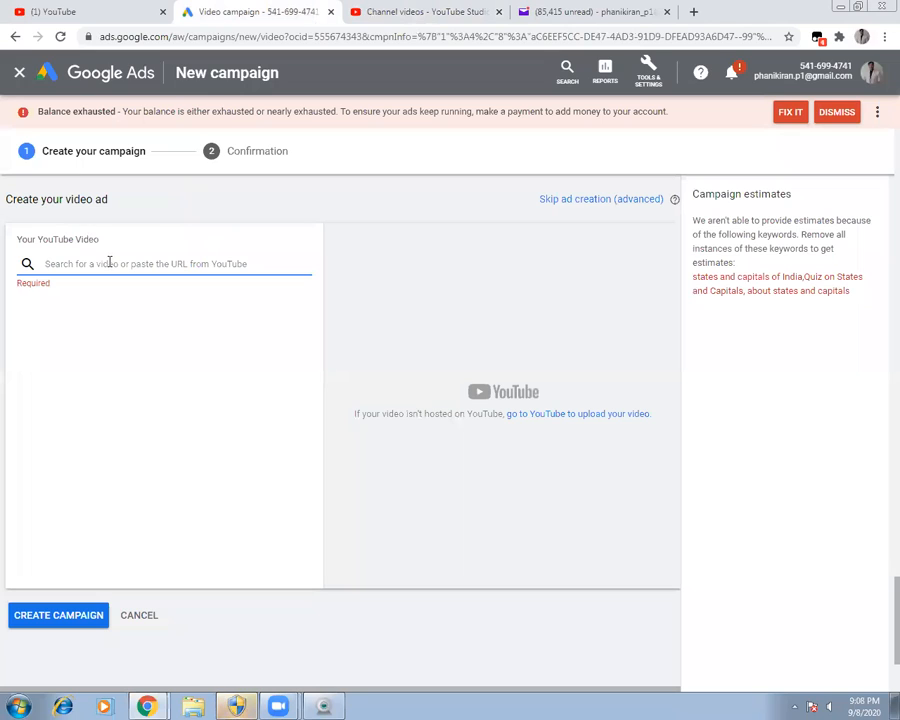
key("ctrl+v")
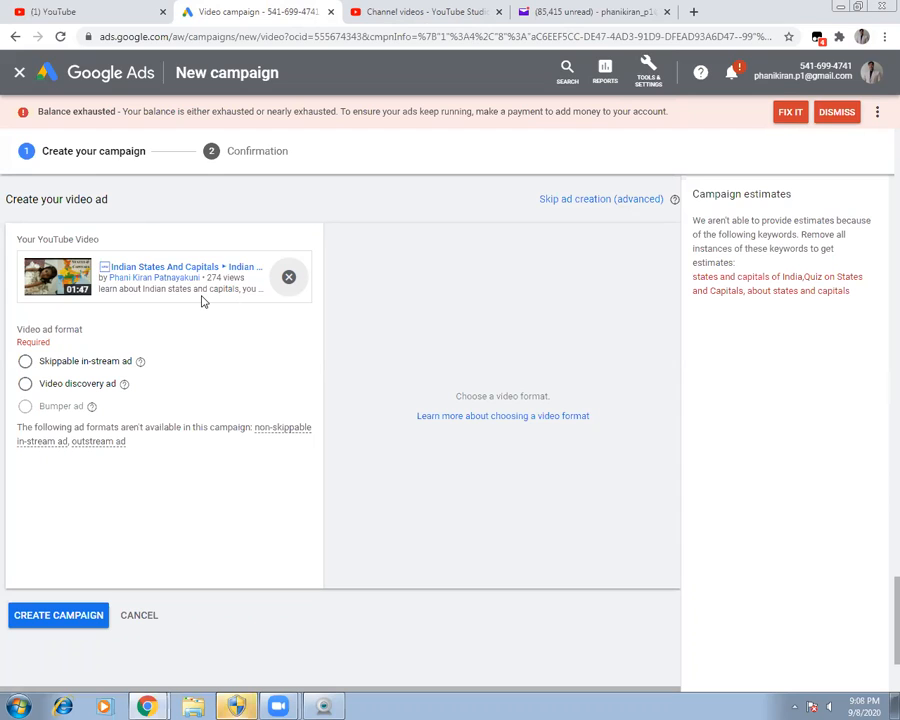
Look at the Linked accounts option among the Google Ads setup tools without leaving the new campaign.
left_click(648, 75)
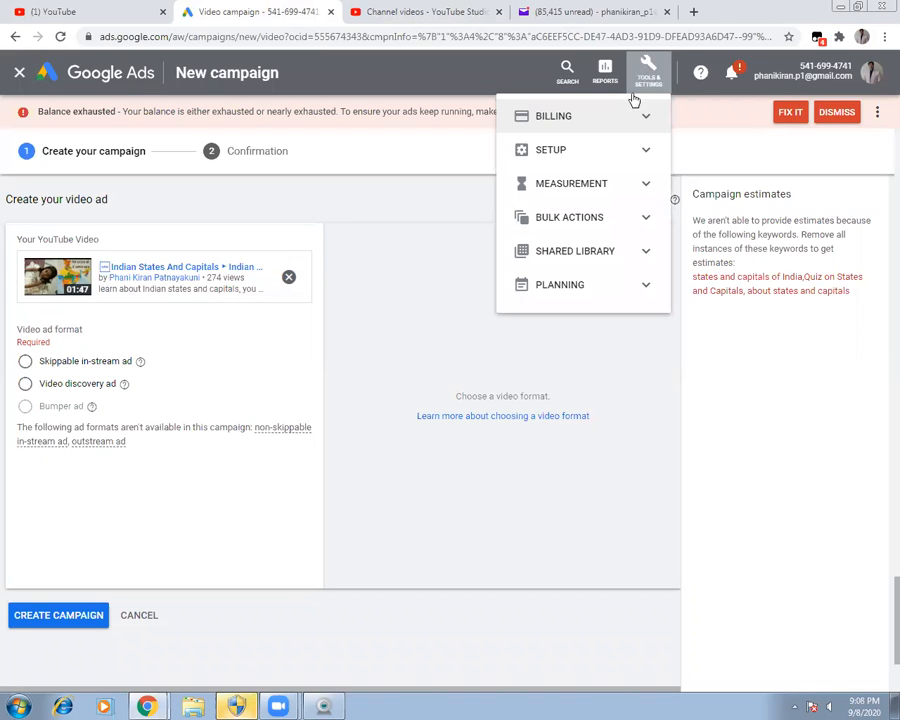
left_click(644, 155)
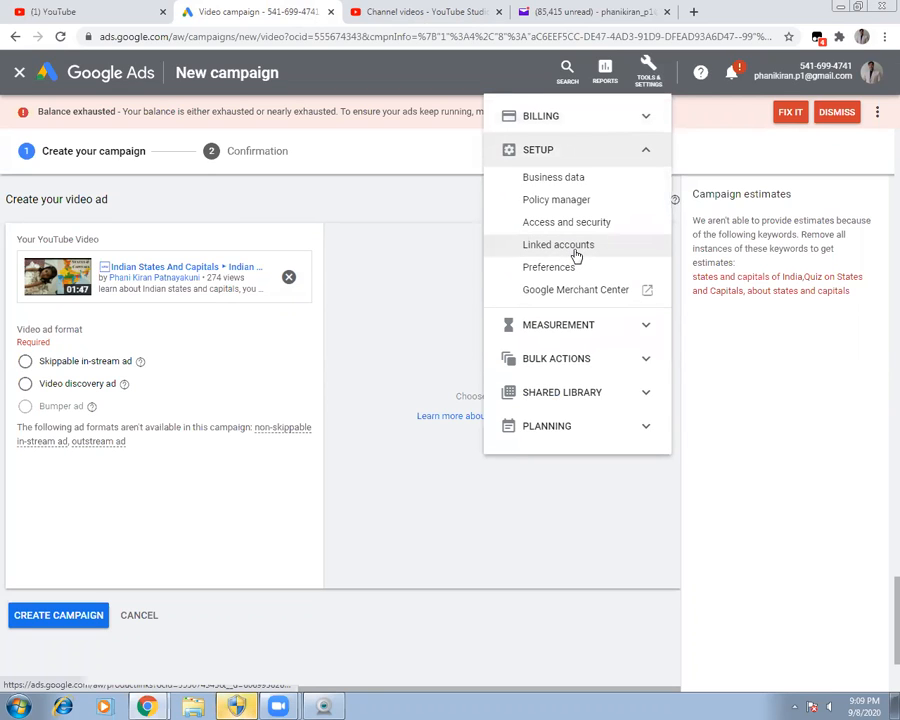
left_click(745, 445)
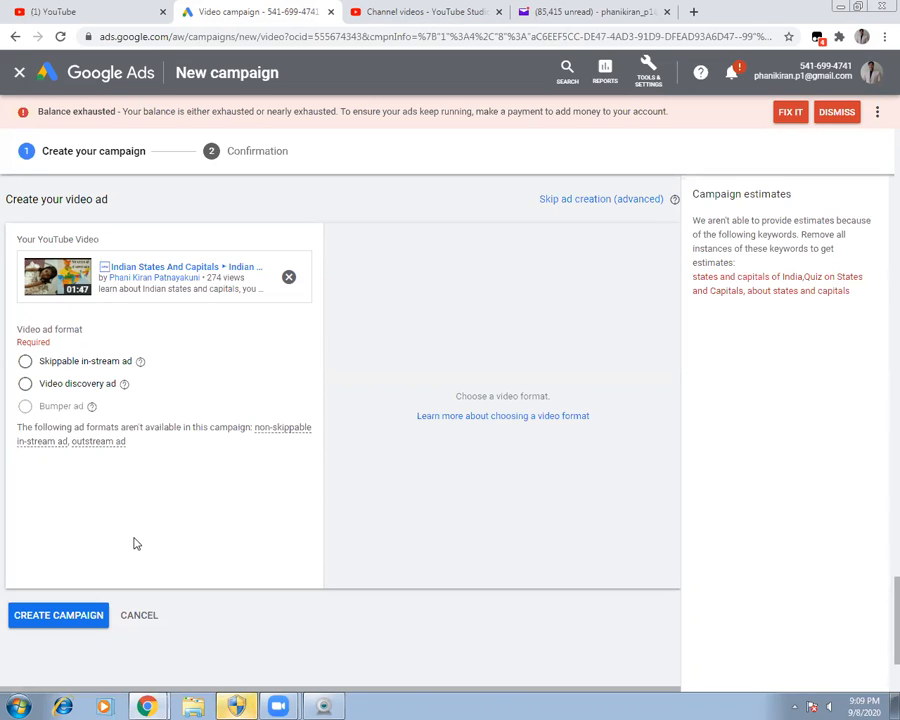
Choose the skippable in-stream ad format and enter youtu.be/UKYQ-OMhEW4 as both the https final URL and the display URL.
left_click(26, 364)
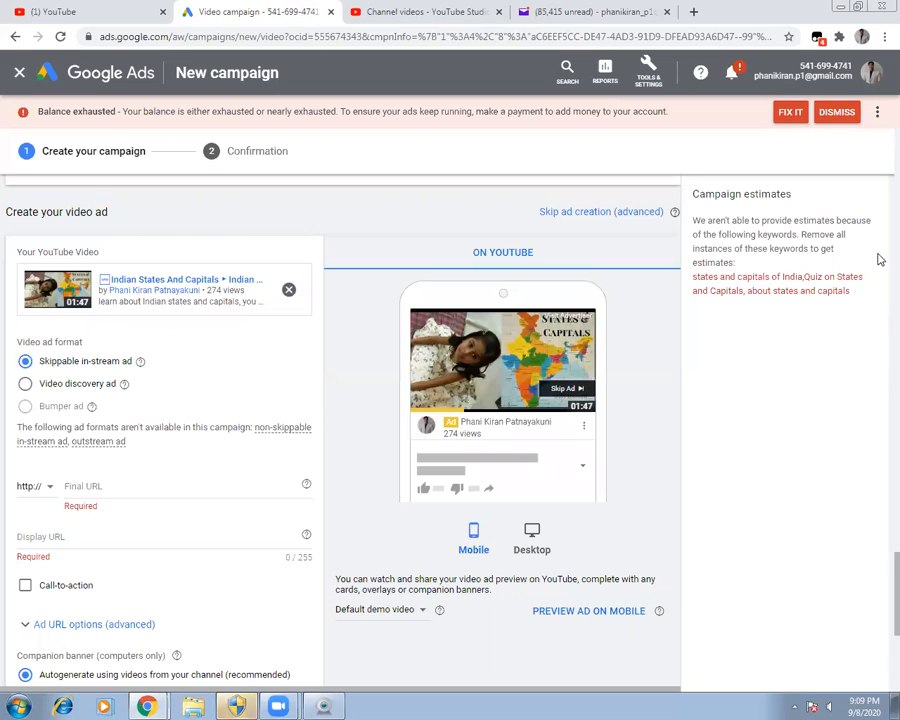
scroll(878, 600, "down", 2)
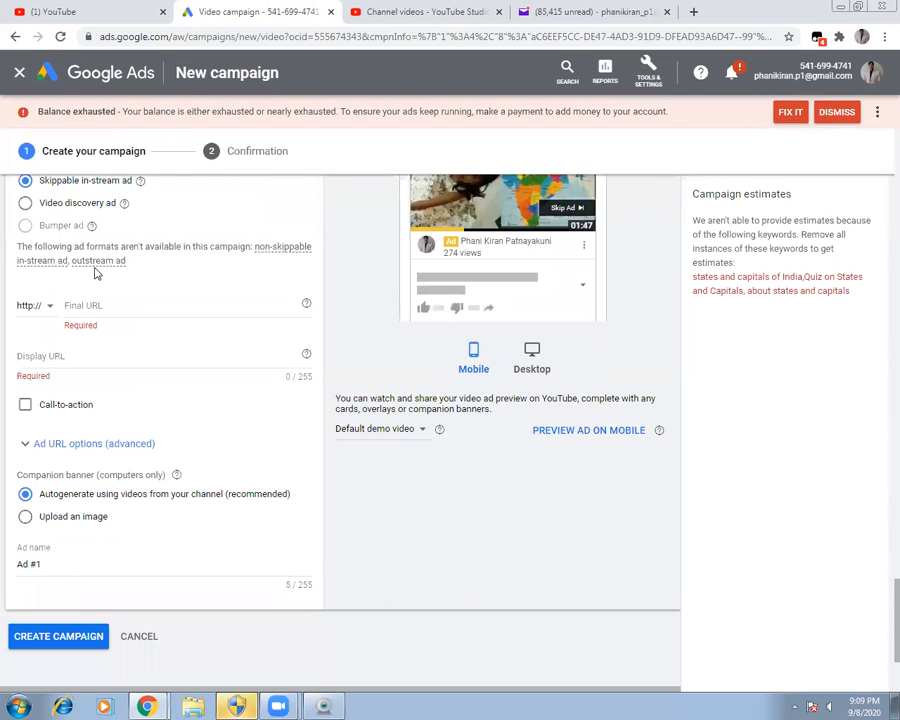
left_click(85, 307)
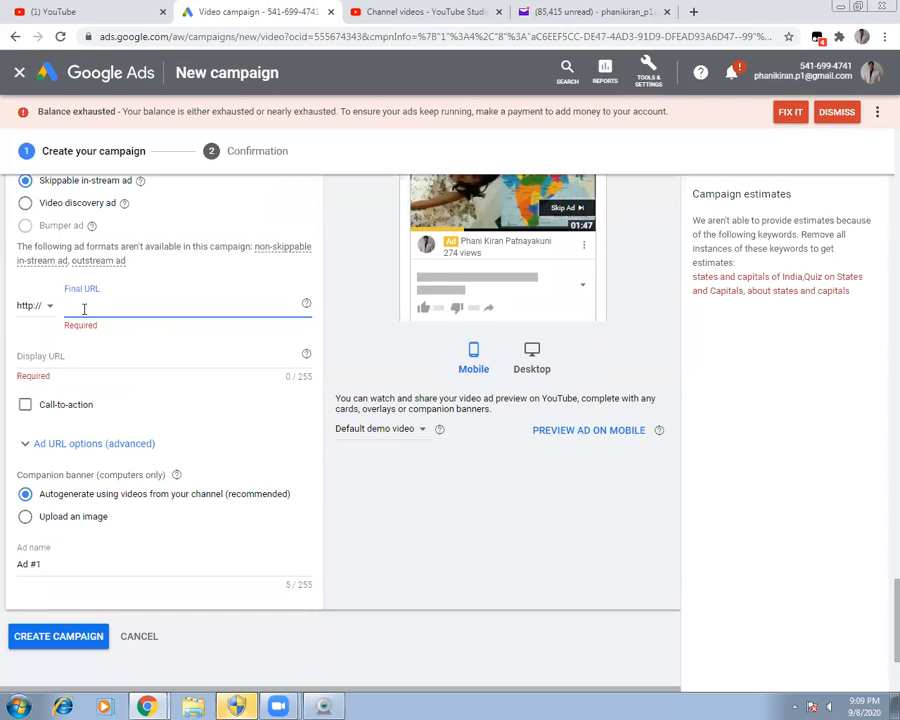
key("ctrl+v")
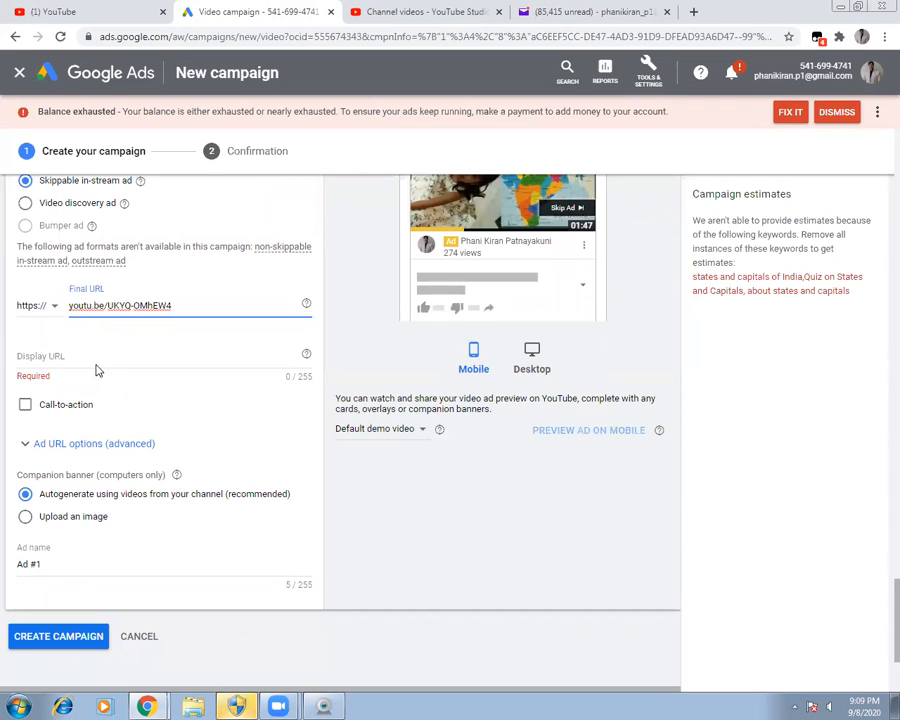
left_click(85, 357)
key("ctrl+v")
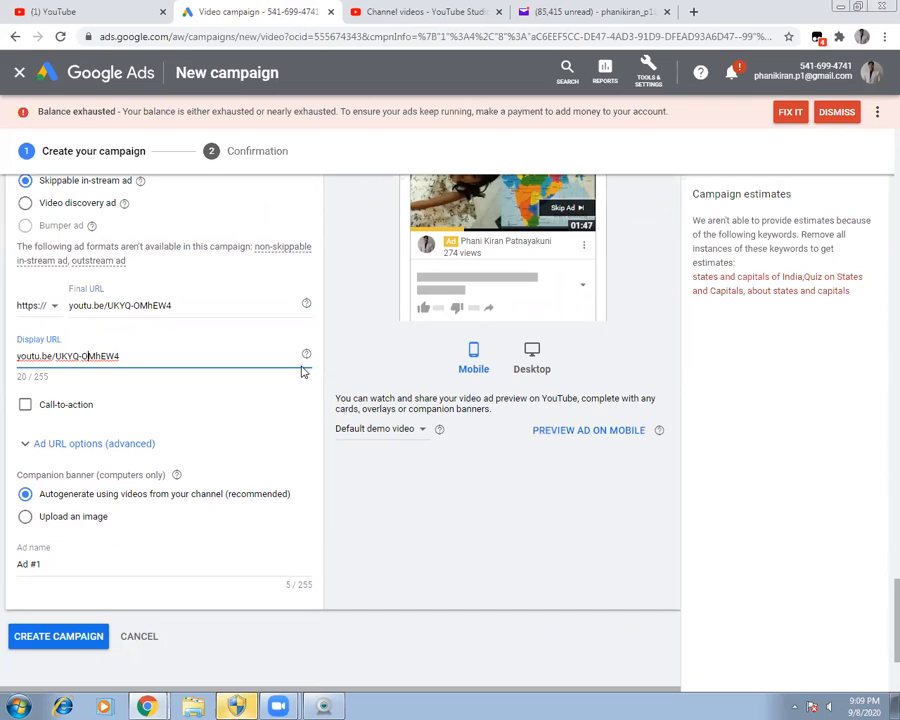
Enable the ad's call-to-action and set its text to "Subscribe".
left_click(26, 406)
left_click(63, 446)
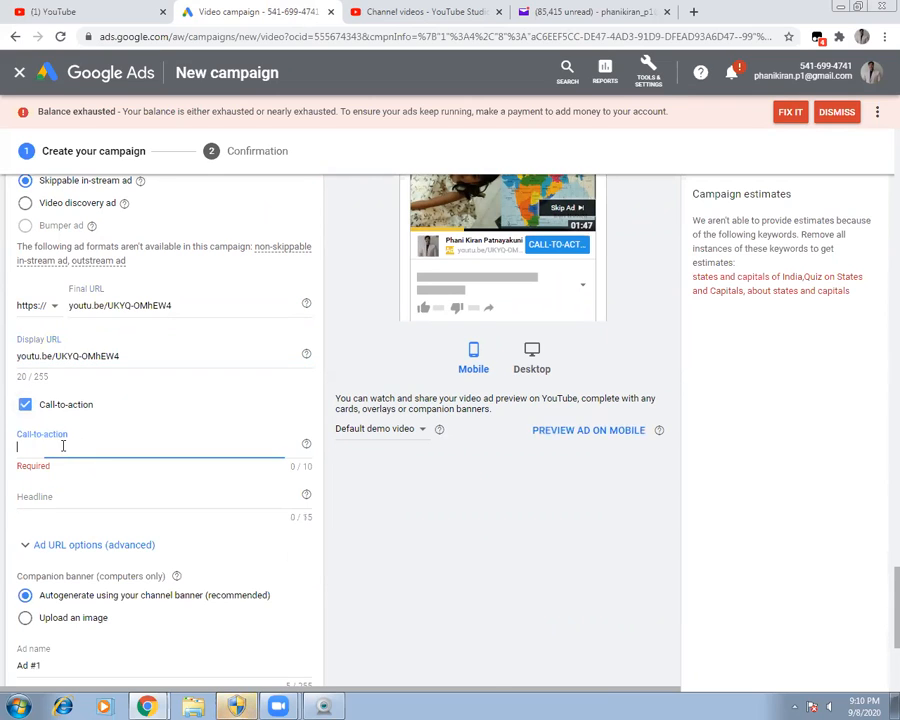
type("Subscribe")
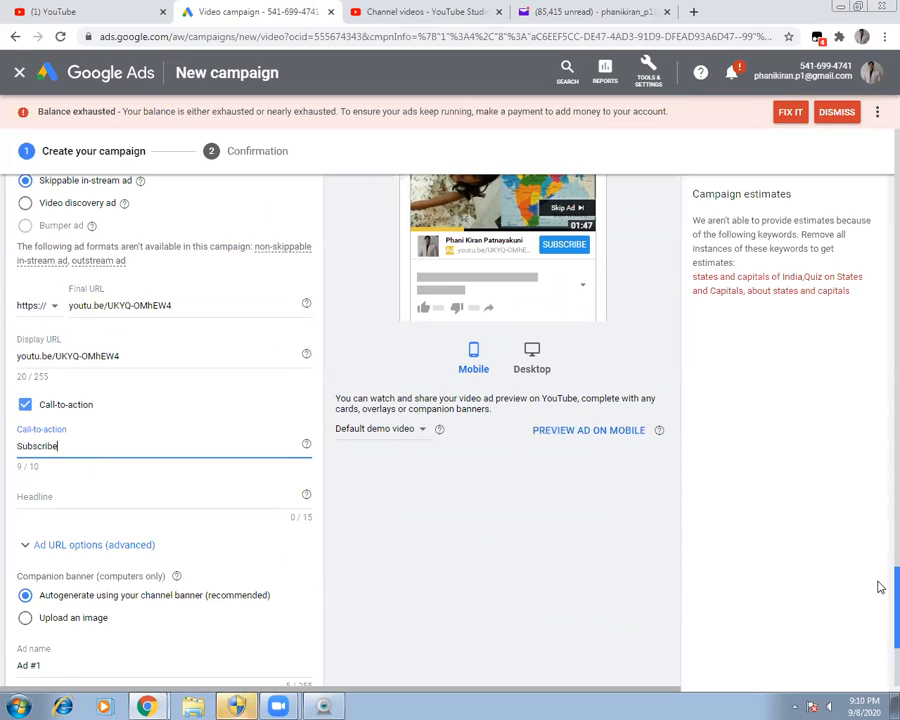
Try to create the campaign and go back to its bidding strategy and budget settings.
scroll(879, 600, "down", 3)
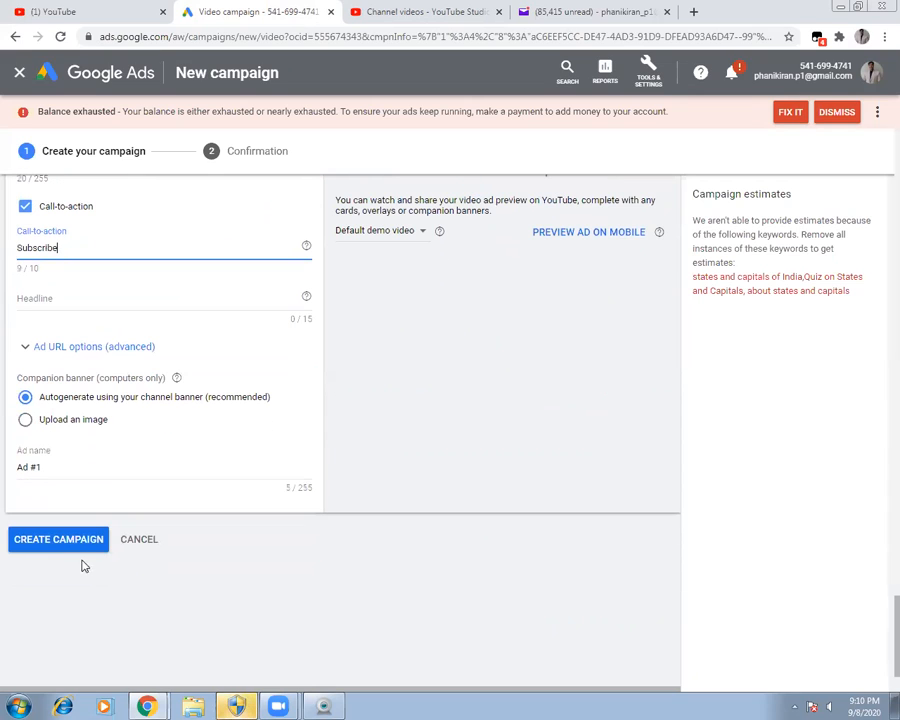
left_click(79, 554)
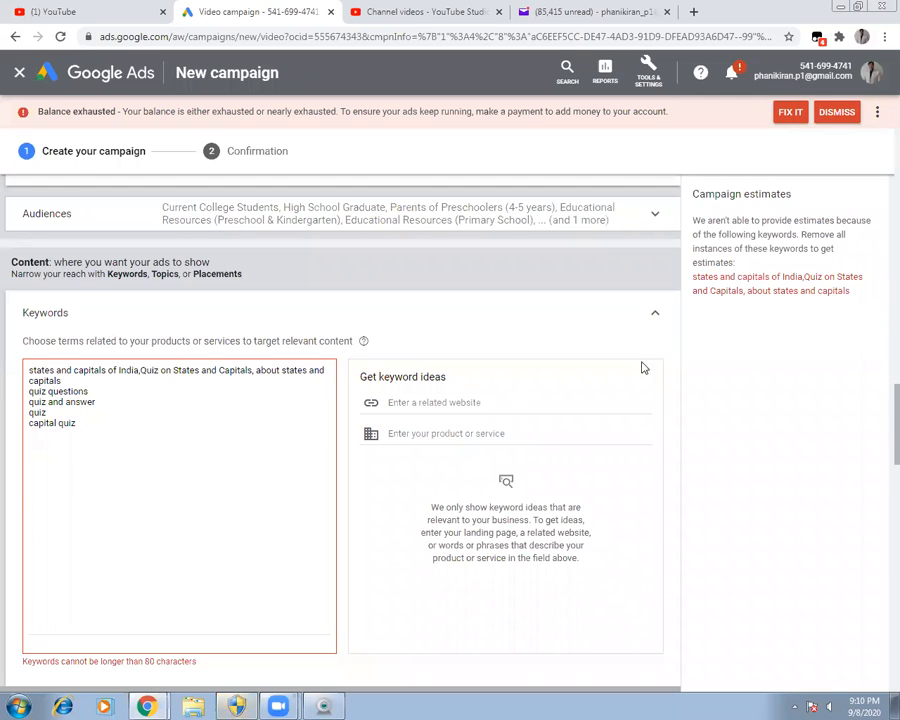
left_click_drag(880, 415, 880, 183)
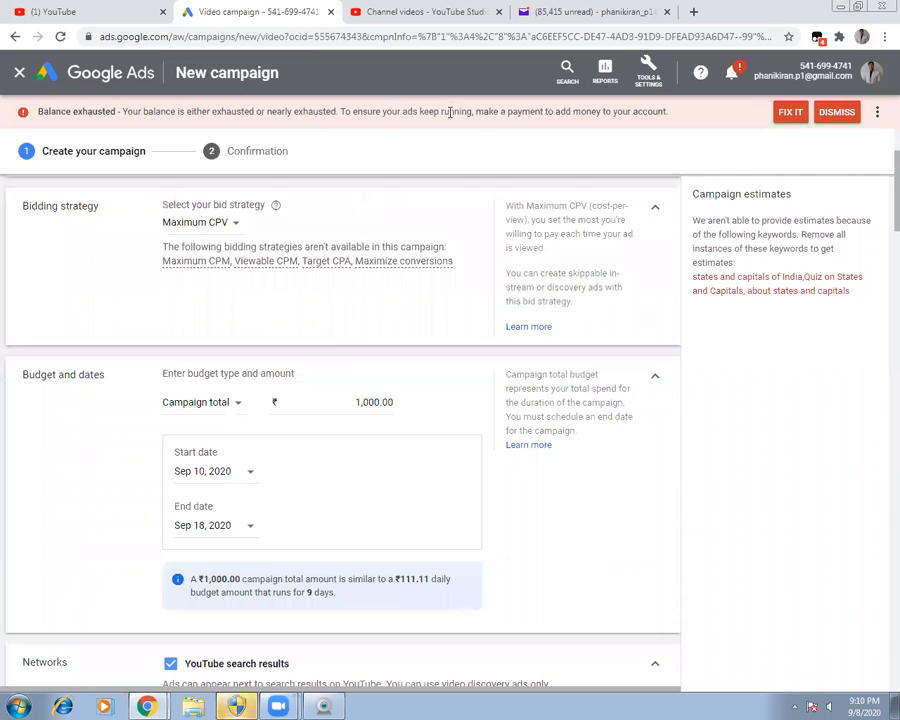